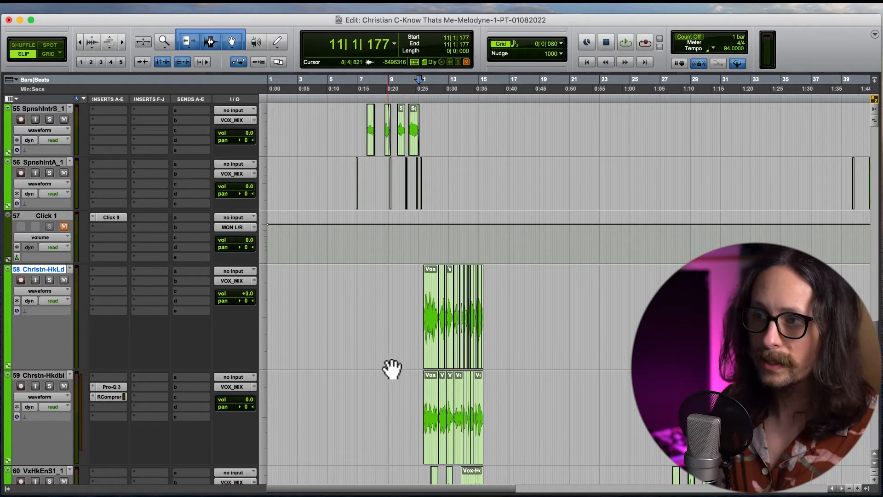
- Select the whole run of hook lead vocal clips on track 58
left_click(429, 311)
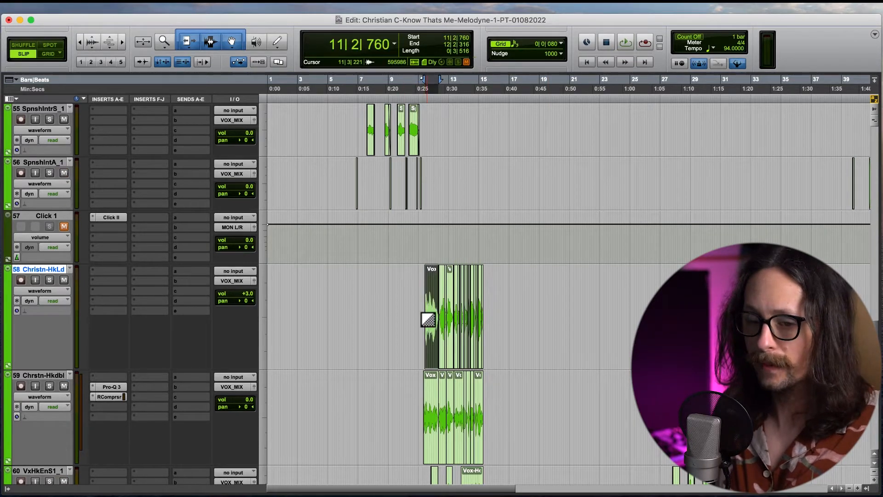
key("t")
key("t")
key("r")
key("t")
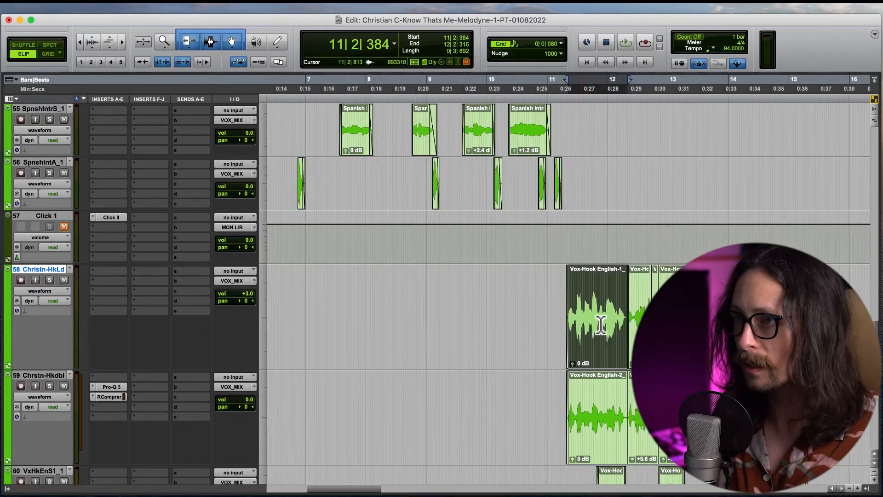
key("r")
scroll(519, 250, "up", 6)
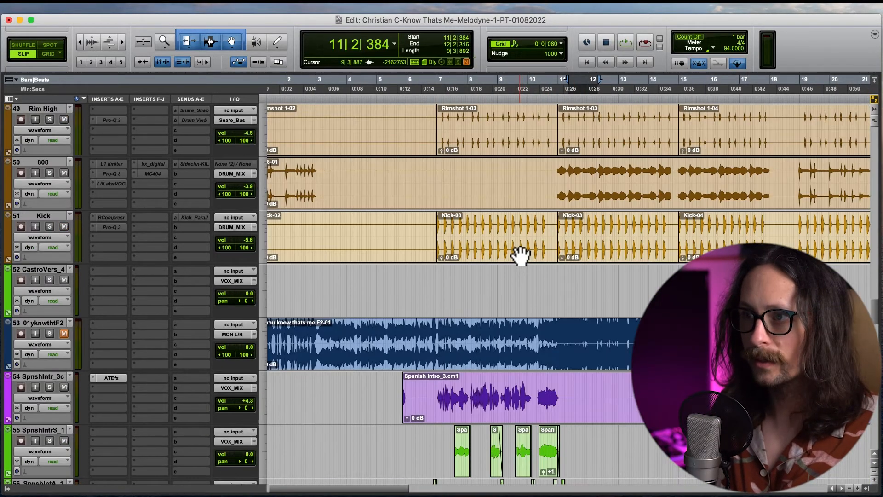
scroll(523, 252, "down", 5)
scroll(506, 399, "down", 2)
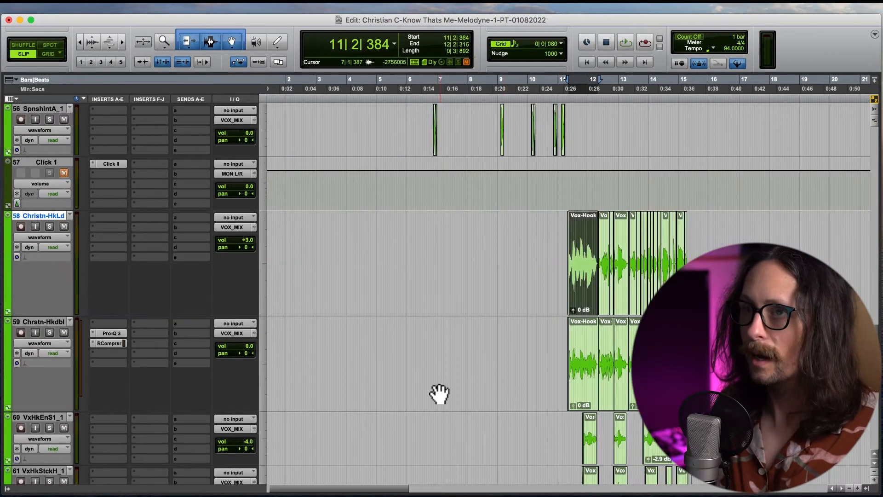
scroll(438, 392, "right", 5)
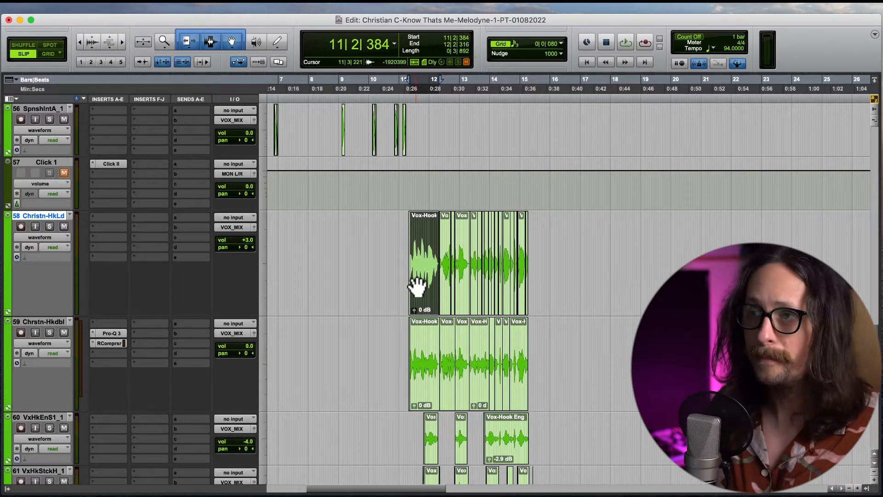
left_click_drag(536, 257, 406, 269)
- Insert Antares Auto-Tune Pro (mono) in the first insert slot of hook lead track 58 and reposition its window
left_click(115, 217)
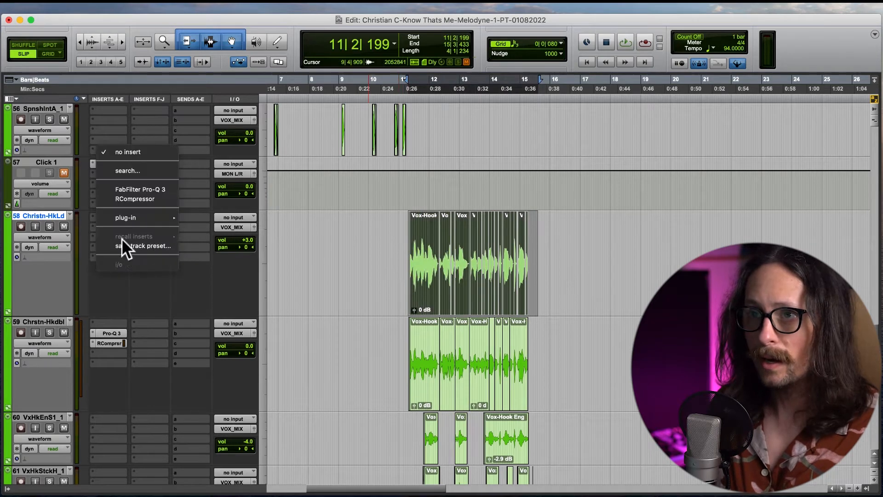
mouse_move(148, 217)
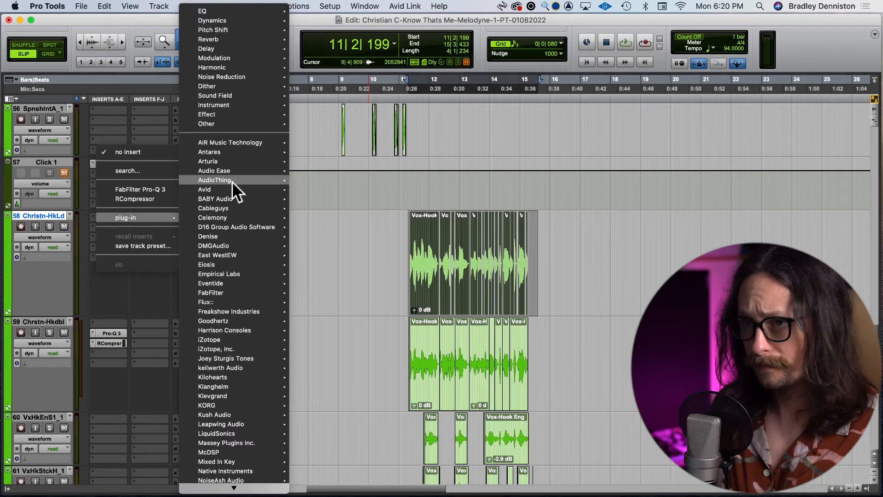
mouse_move(248, 153)
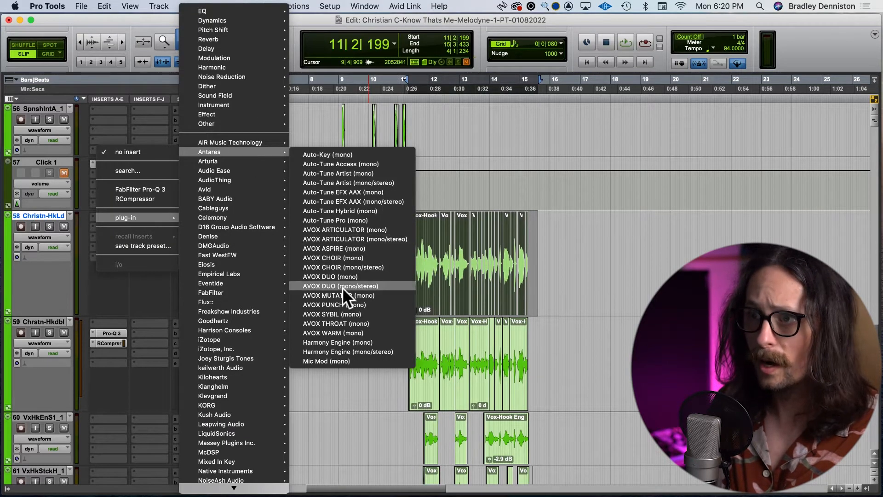
left_click(376, 219)
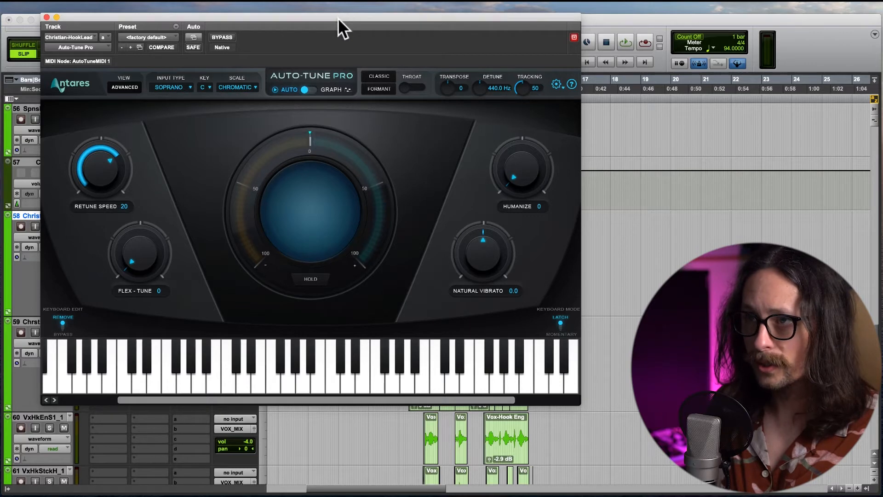
left_click_drag(338, 17, 361, 75)
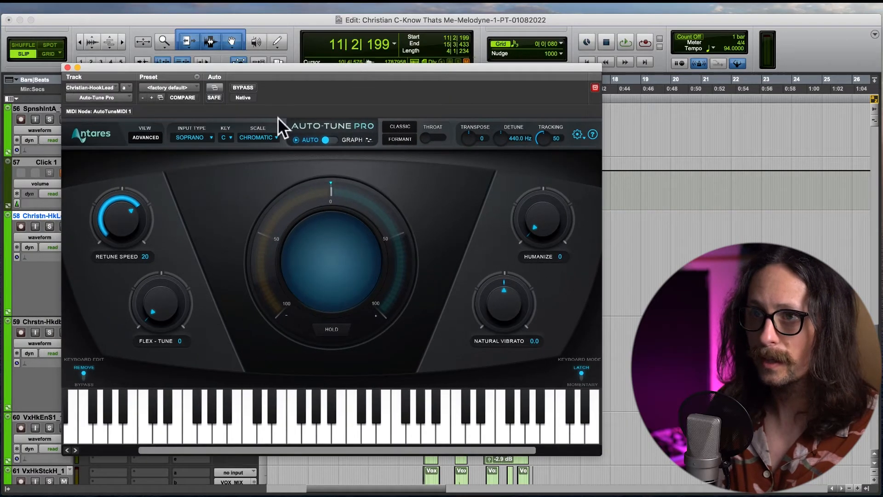
- Set Auto-Tune Pro's input type to Alto/Tenor, the key to B and the scale to Major
left_click(209, 138)
left_click(225, 144)
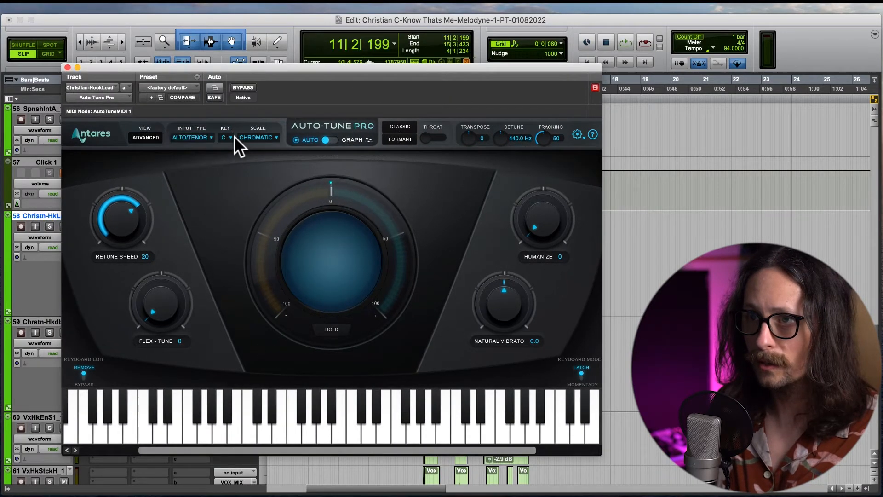
left_click(228, 138)
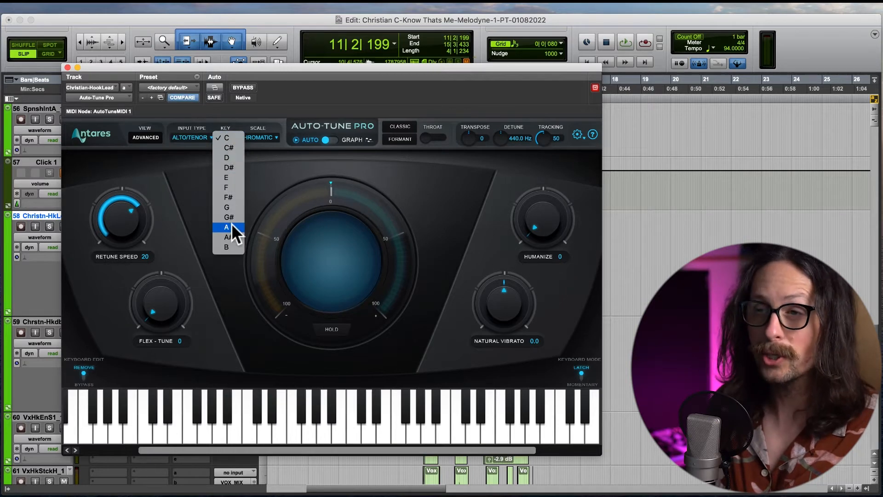
left_click(231, 247)
left_click(264, 137)
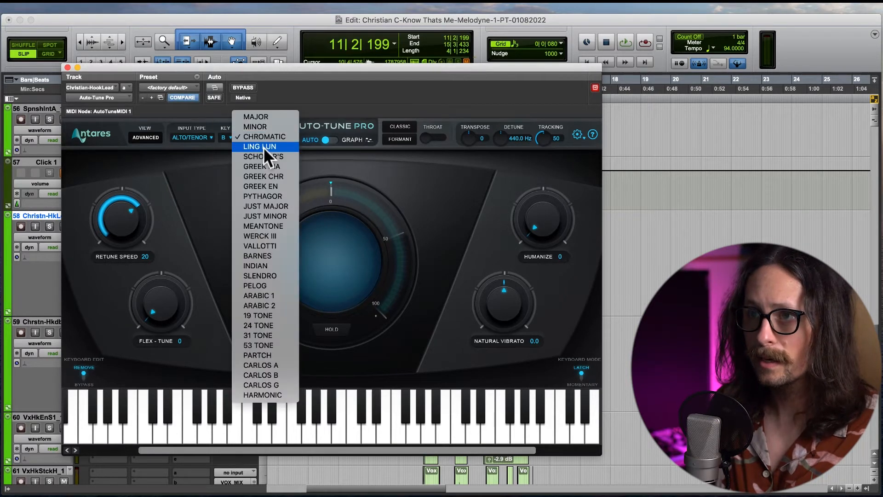
left_click(274, 117)
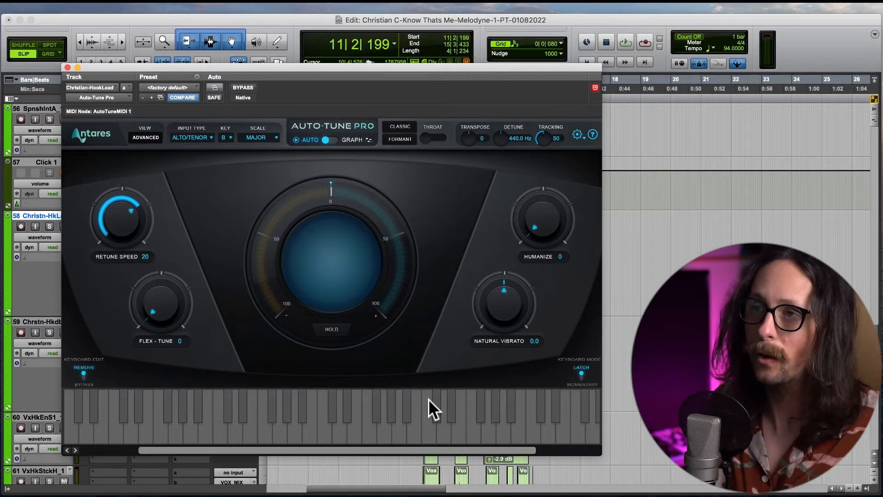
- Switch Auto-Tune Pro from Auto to Graph mode and move its window clear of the track inserts
left_click(330, 139)
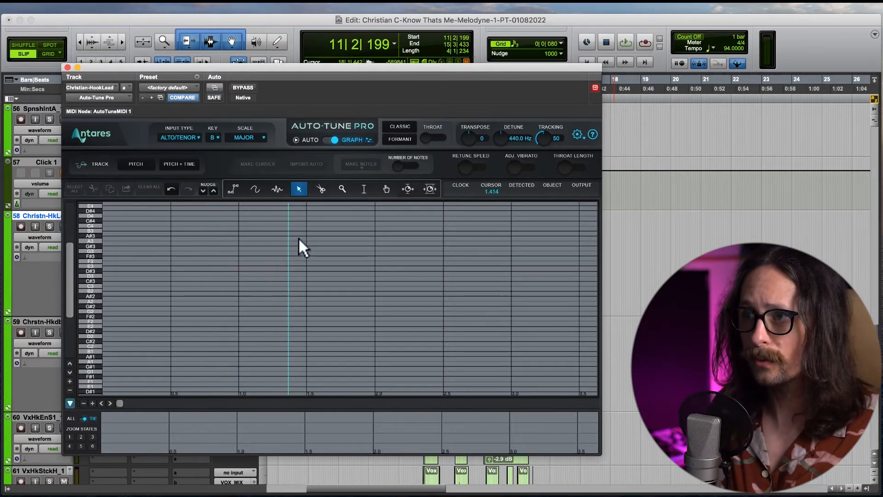
left_click_drag(339, 65, 403, 66)
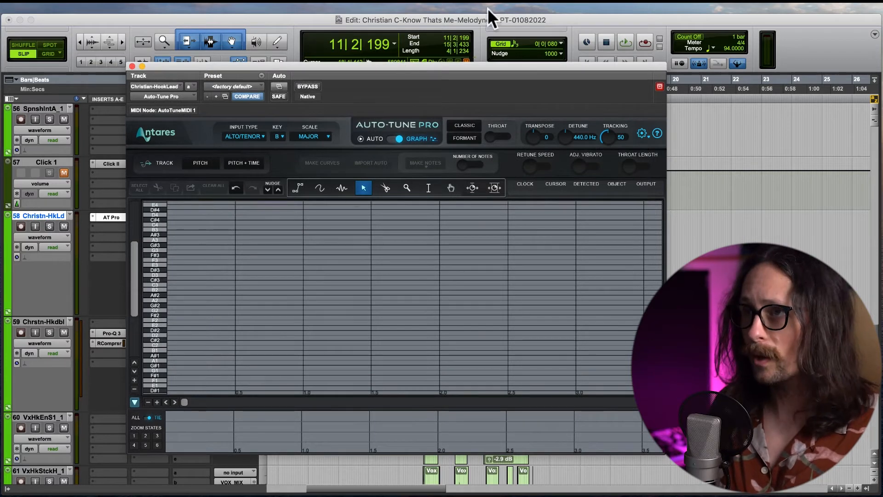
left_click_drag(411, 65, 441, 67)
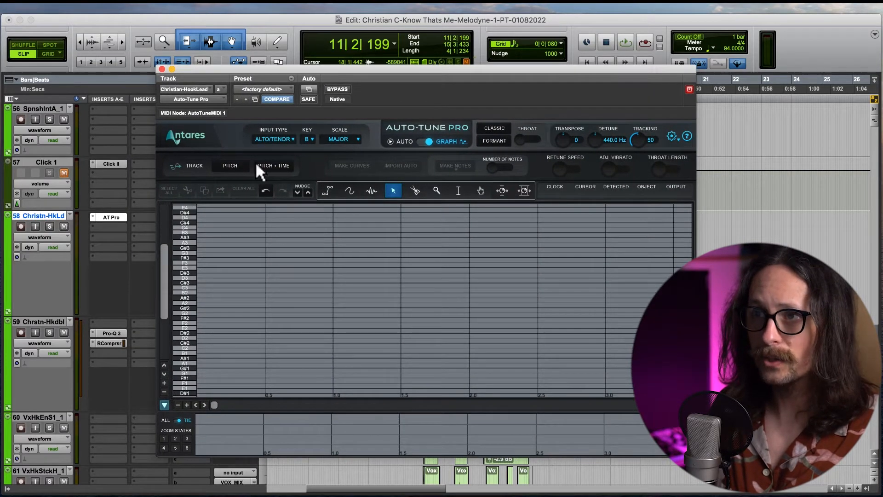
- Enable Pitch + Time tracking and play the selected hook lead vocal so Auto-Tune captures it
left_click(264, 168)
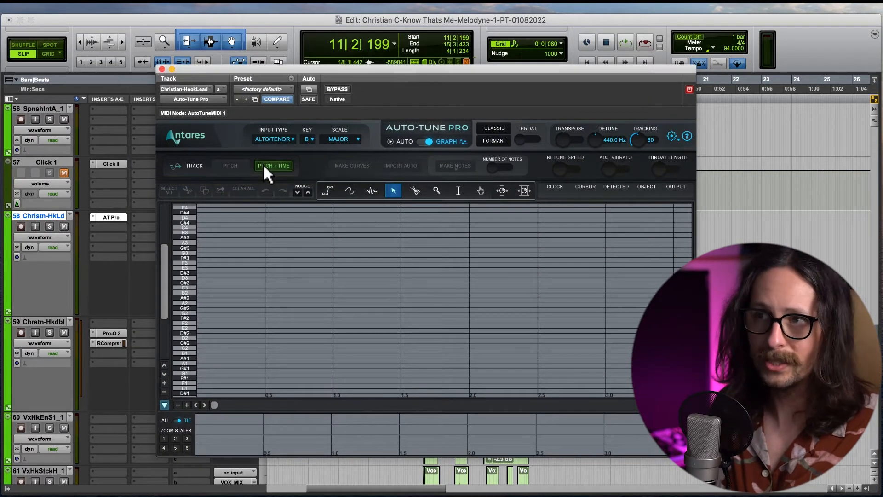
left_click(237, 167)
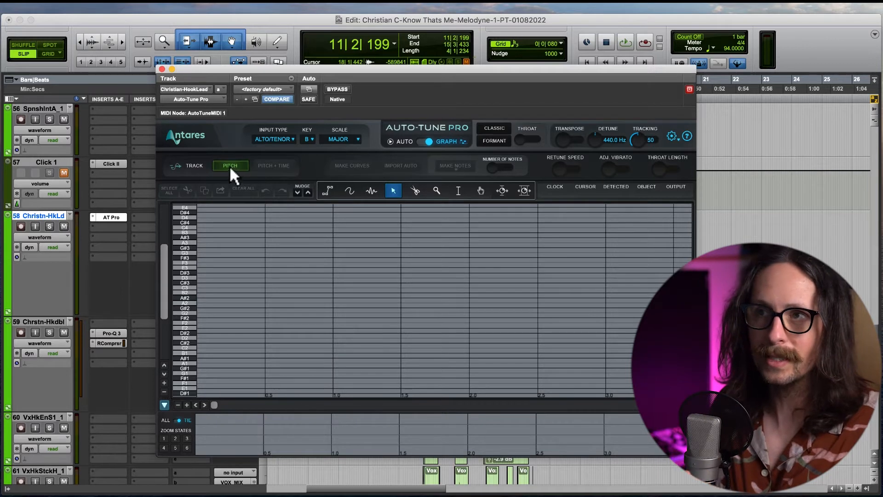
left_click(263, 165)
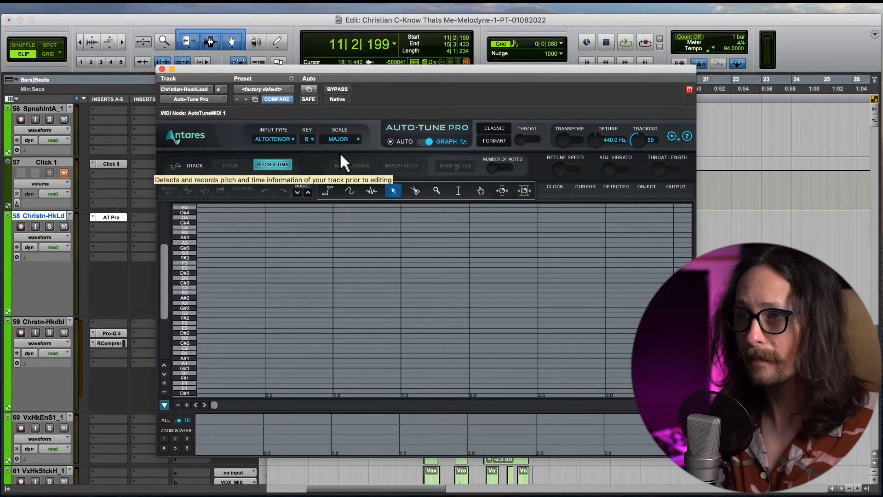
left_click_drag(417, 70, 360, 101)
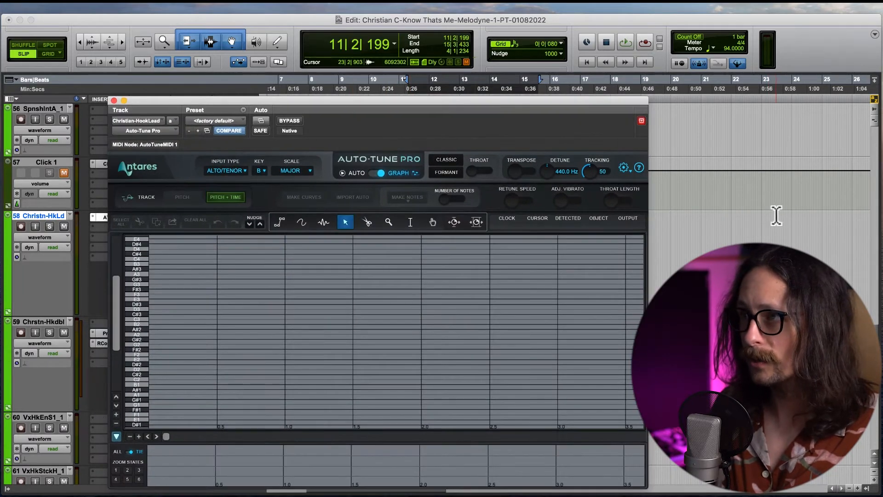
left_click(625, 42)
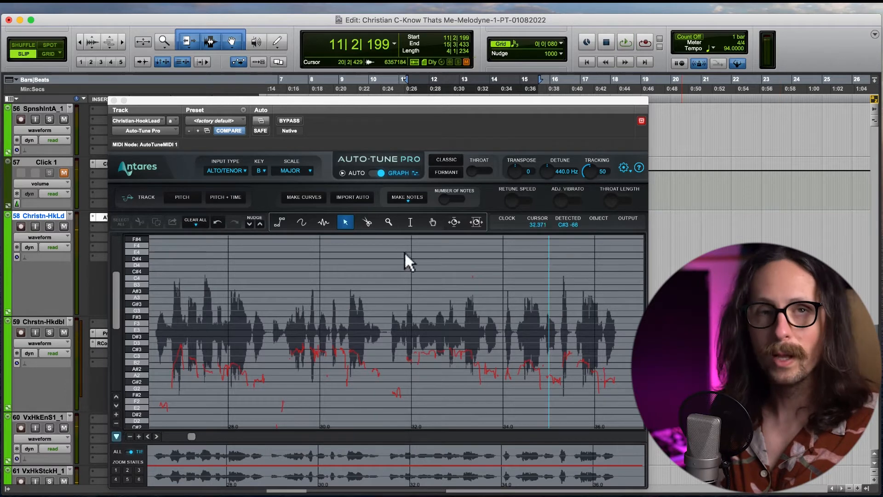
- Examine the tracked pitch curve over the waveform, in close-up around 27.5 seconds, against the note lanes near B2
scroll(349, 318, "down", 6)
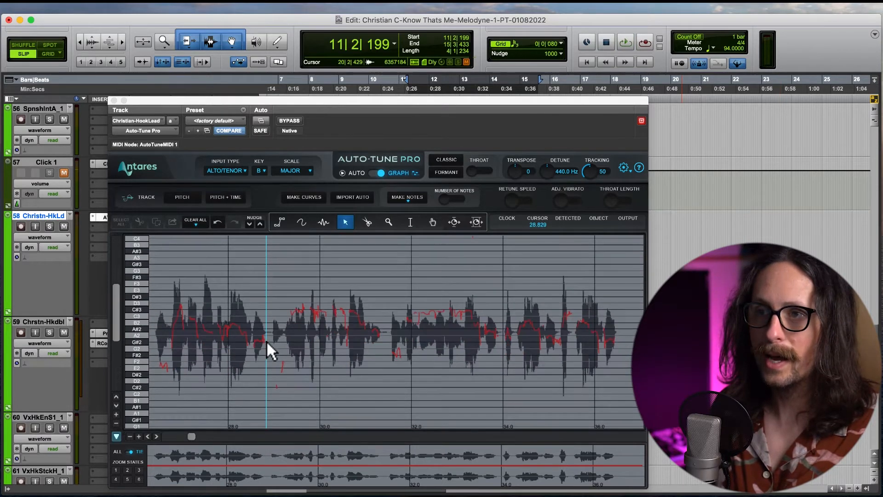
scroll(198, 313, "up", 1)
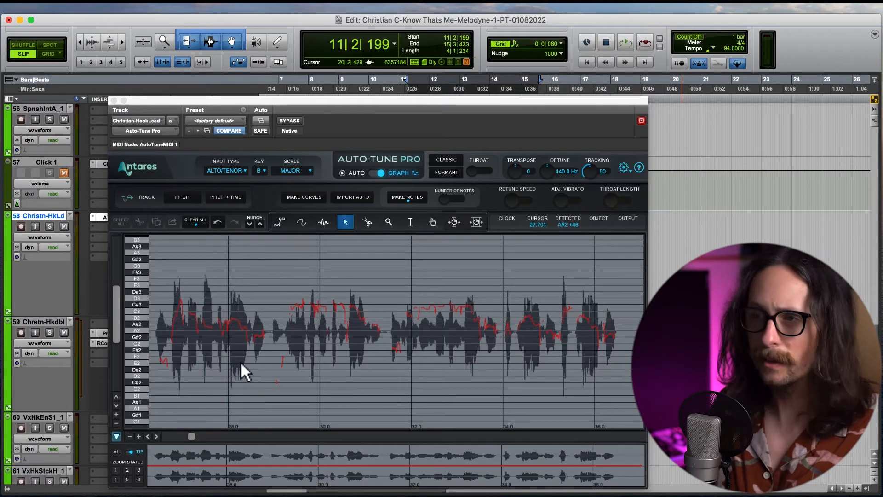
left_click(389, 222)
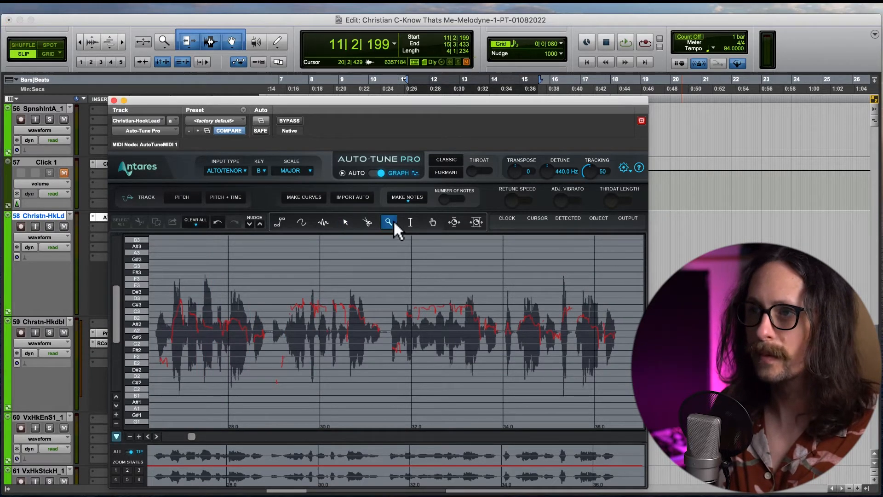
left_click_drag(231, 324, 258, 348)
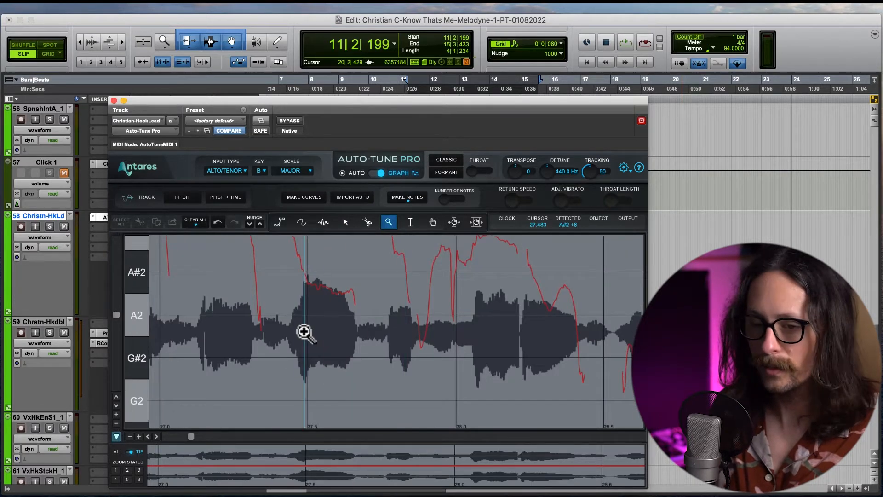
scroll(305, 333, "up", 5)
scroll(304, 331, "down", 5)
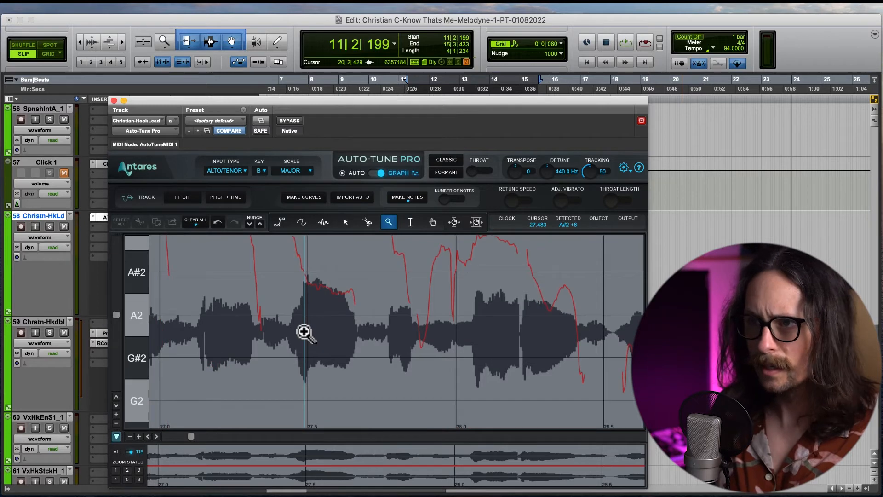
scroll(304, 332, "up", 5)
scroll(305, 333, "down", 4)
scroll(305, 333, "up", 8)
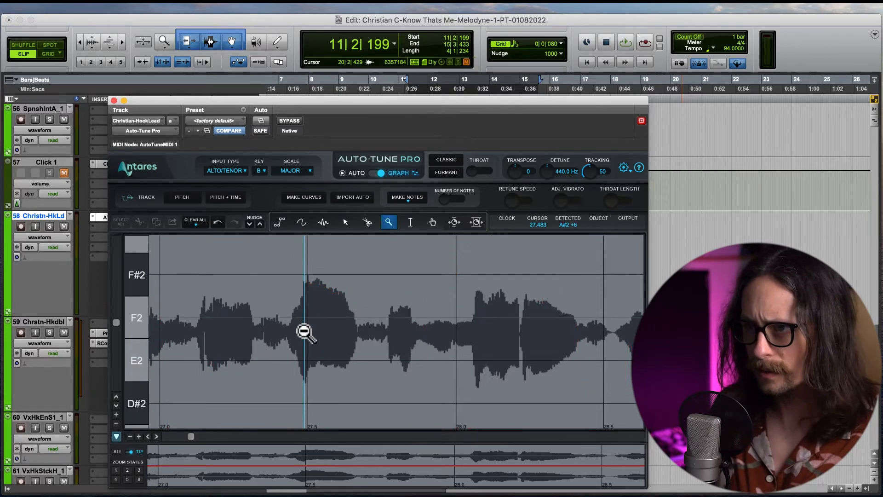
scroll(305, 333, "down", 8)
scroll(305, 333, "up", 5)
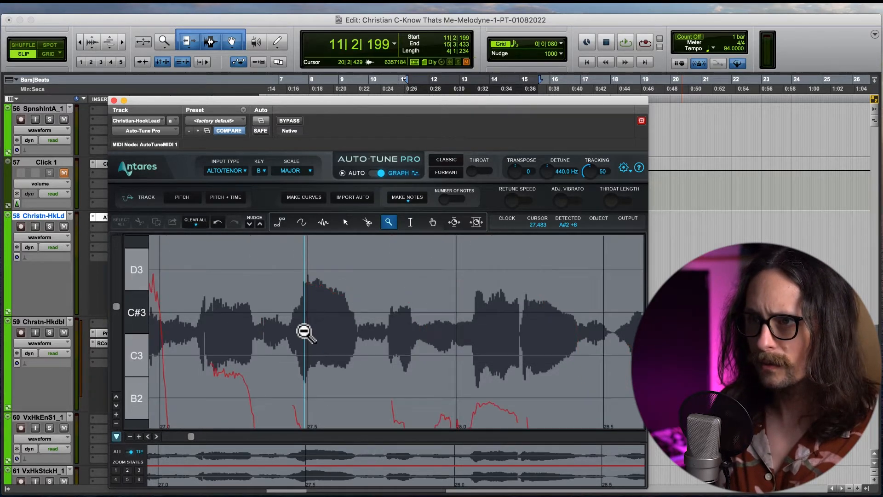
scroll(305, 333, "down", 5)
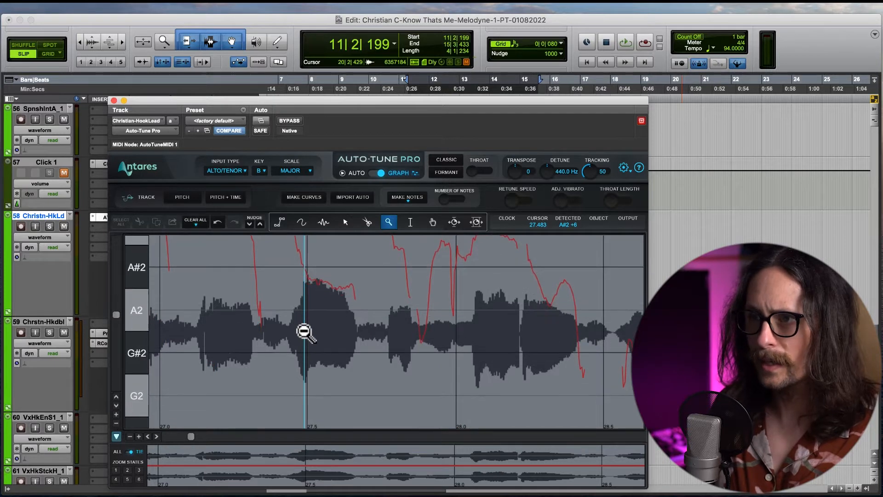
scroll(305, 333, "up", 3)
scroll(305, 333, "up", 1)
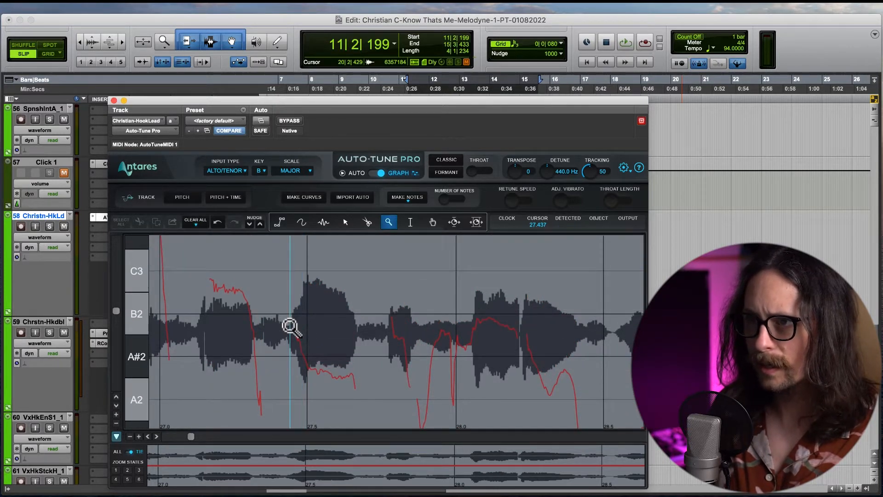
left_click(291, 328)
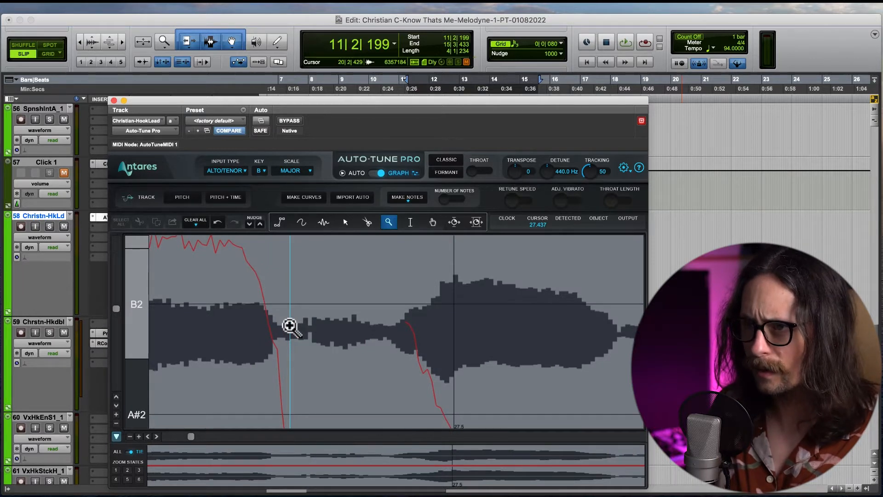
left_click(291, 328)
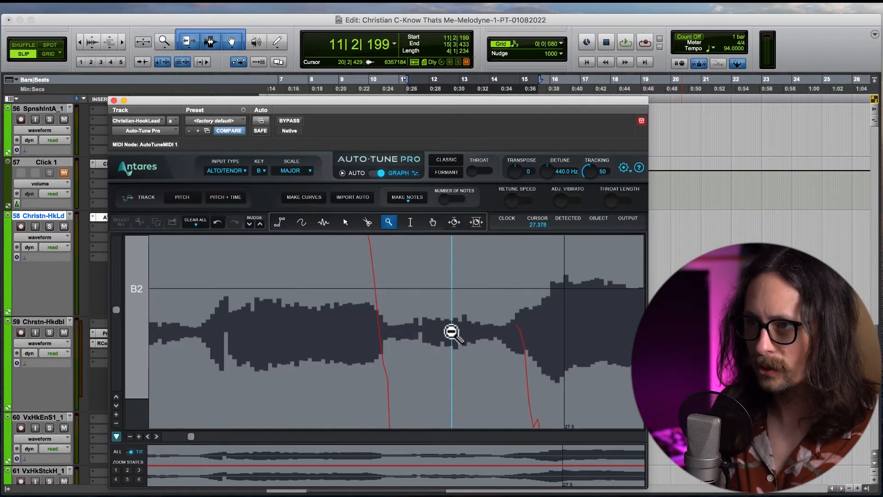
scroll(354, 320, "down", 3)
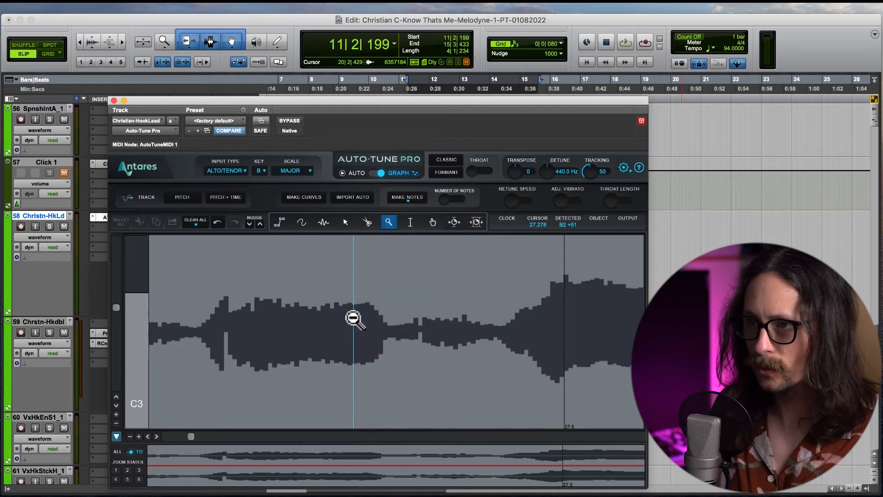
scroll(355, 320, "up", 4)
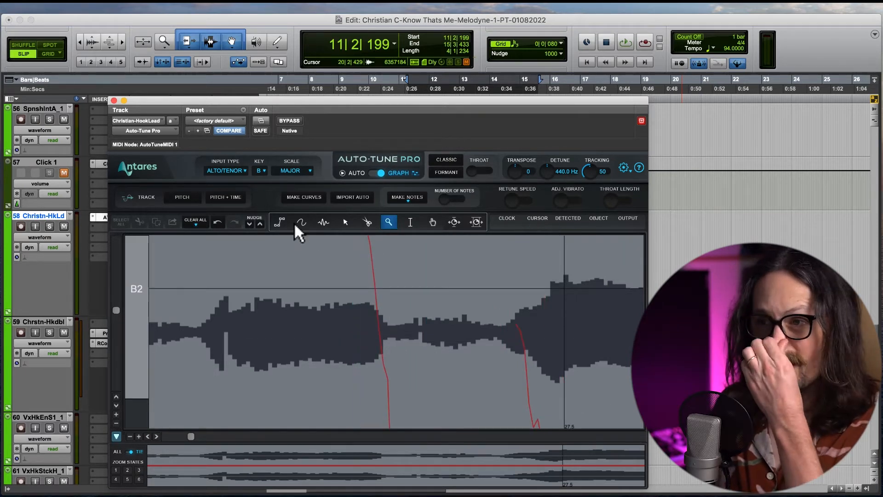
- Reposition the Auto-Tune Pro window higher up, clear of the tracks beneath it
scroll(327, 335, "left", 3)
scroll(359, 308, "left", 10)
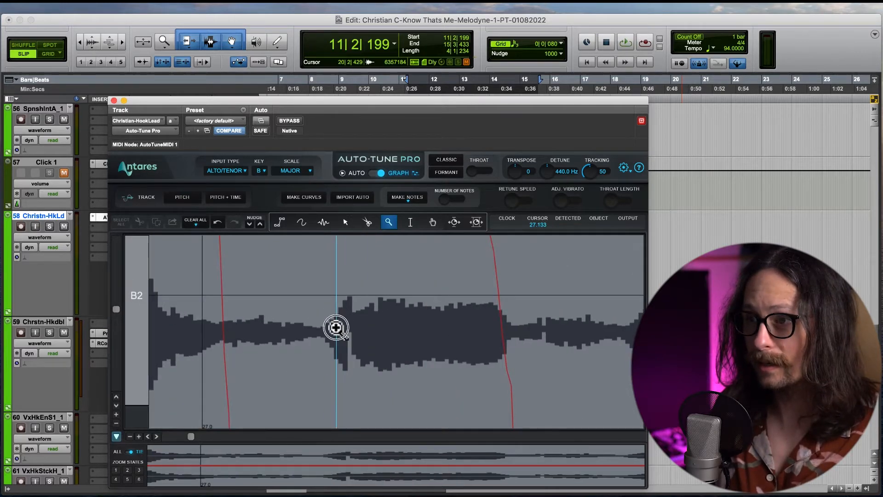
scroll(338, 329, "left", 12)
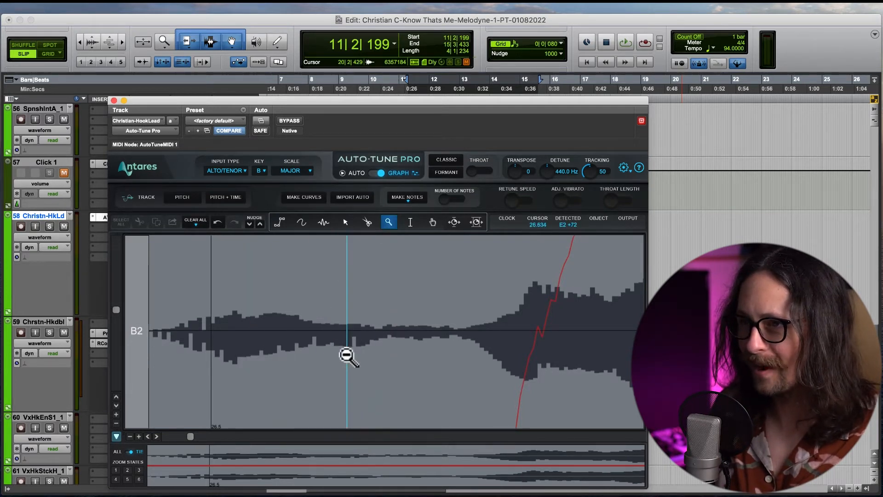
mouse_move(191, 436)
left_mouse_down()
mouse_move(237, 437)
mouse_move(195, 437)
left_mouse_up()
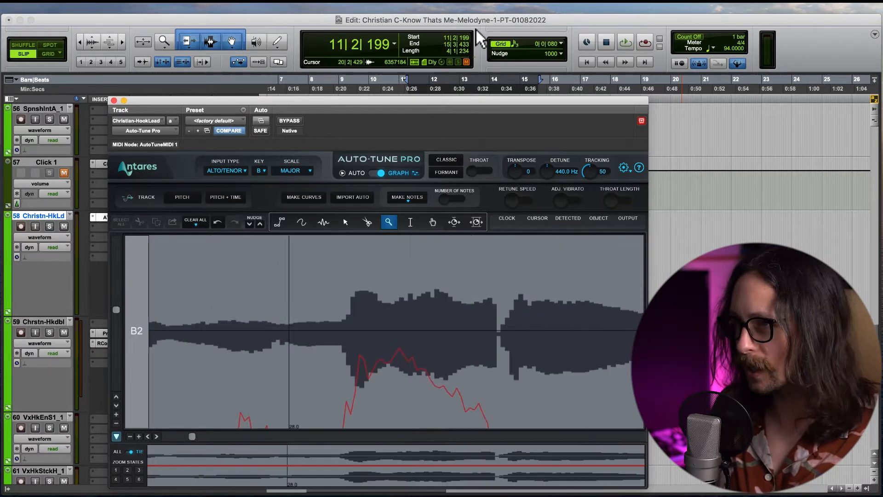
left_click_drag(461, 100, 384, 27)
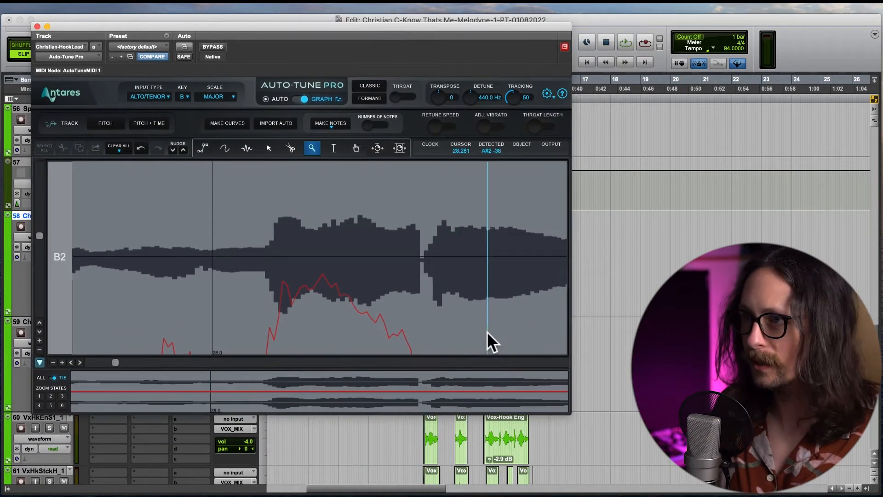
- Examine the hook's tracked pitch curve from about 26.5 to 30 seconds across the F2 to F3 note lanes
left_click(39, 396)
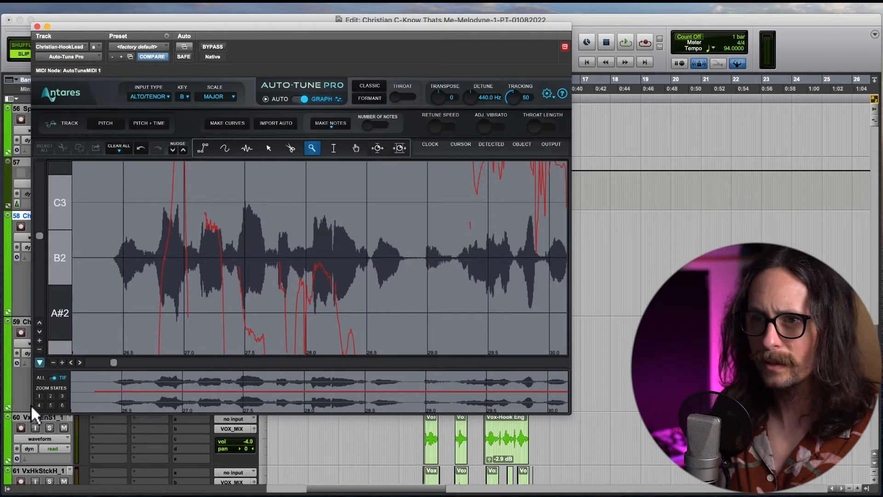
left_click(62, 396)
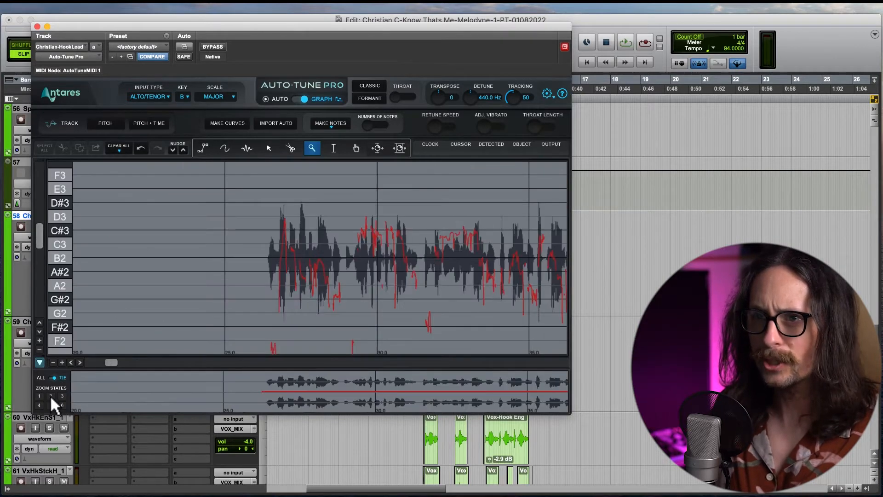
left_click(54, 363)
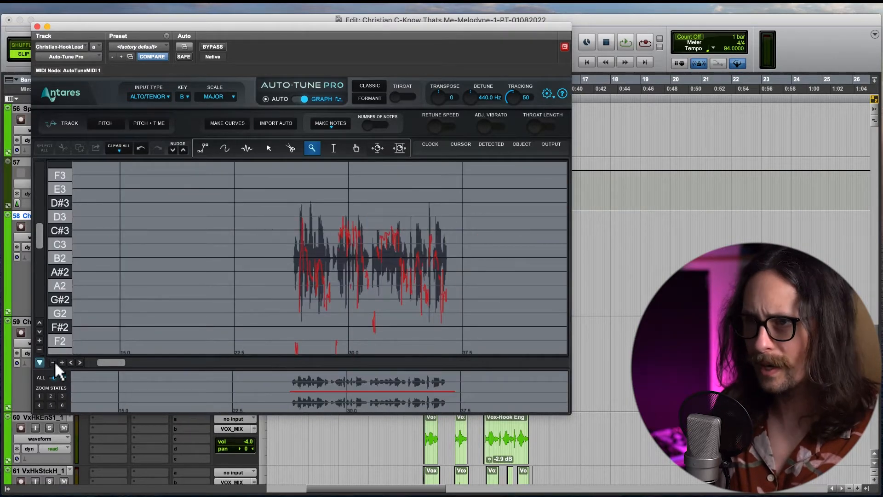
left_click(62, 362)
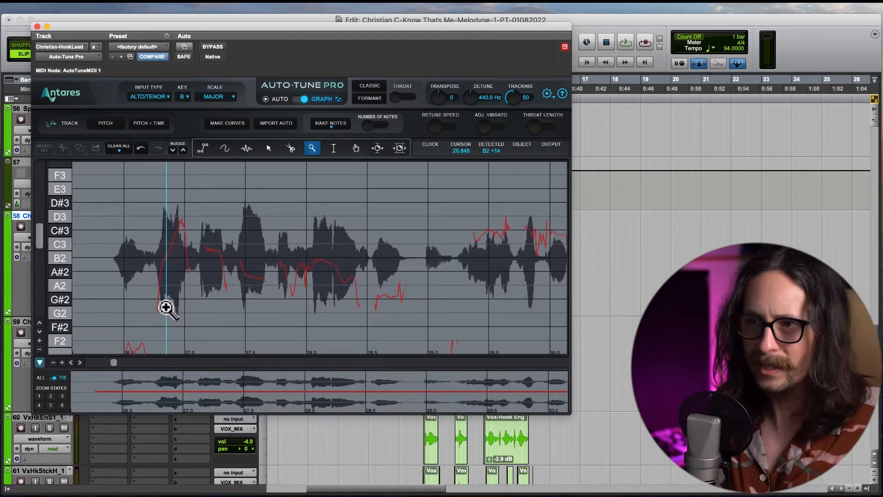
scroll(198, 246, "down", 1)
scroll(198, 246, "down", 3)
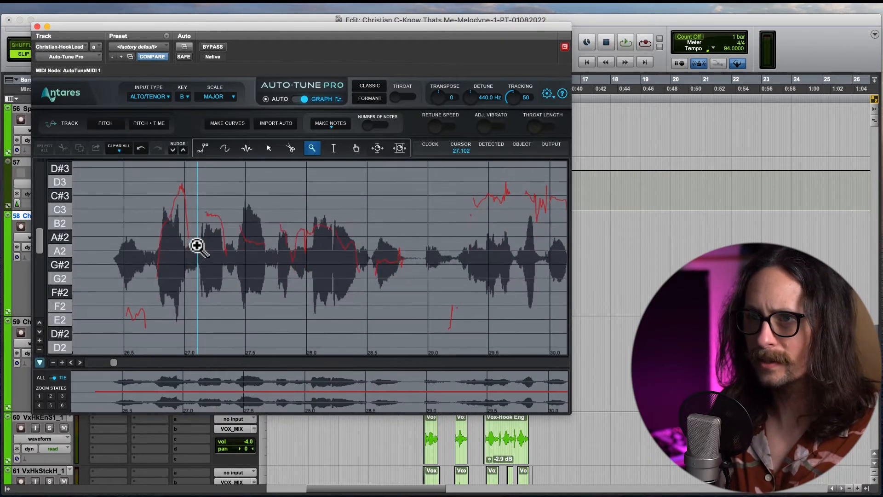
scroll(198, 246, "up", 3)
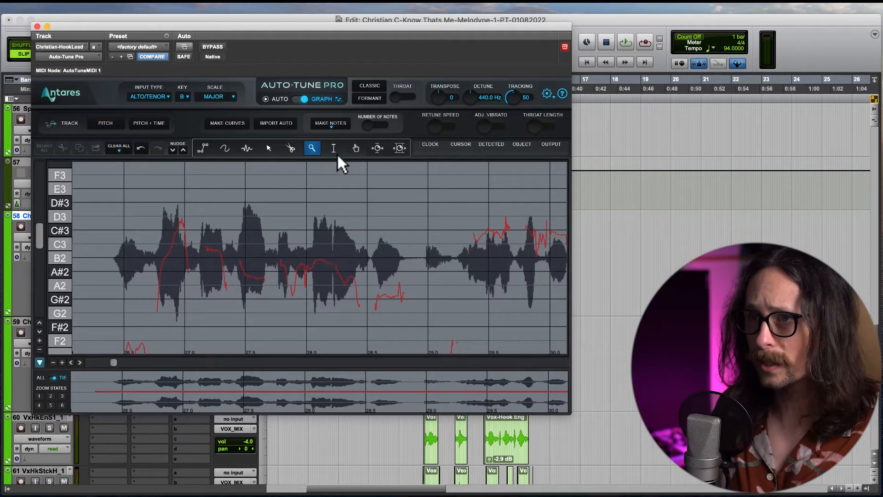
- Make notes from the tracked vocal pitch and set the Number of Notes to 91
left_click(268, 147)
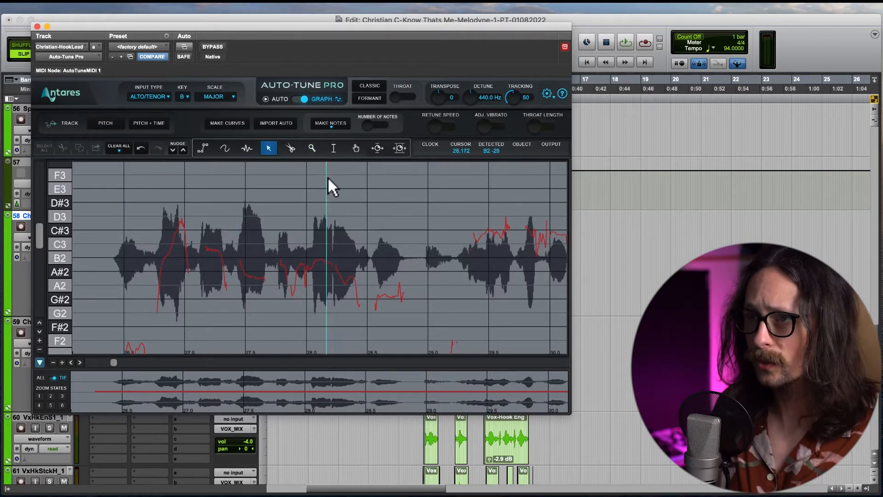
left_click(339, 127)
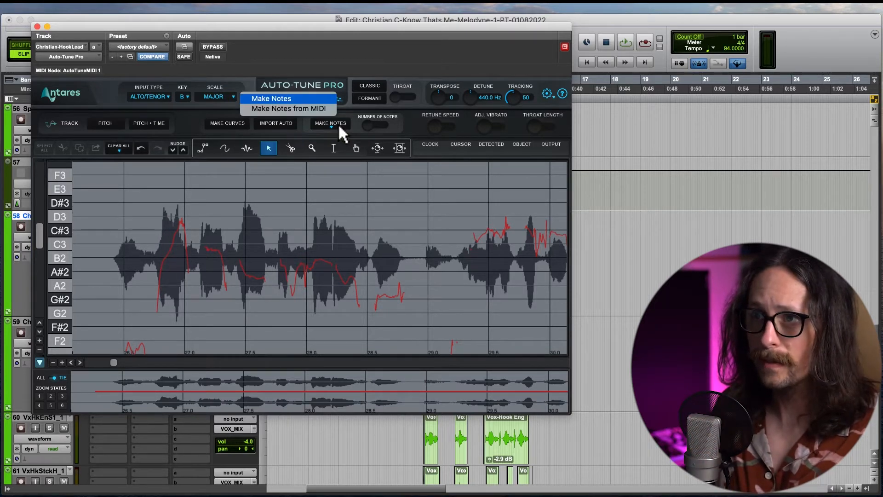
left_click(265, 96)
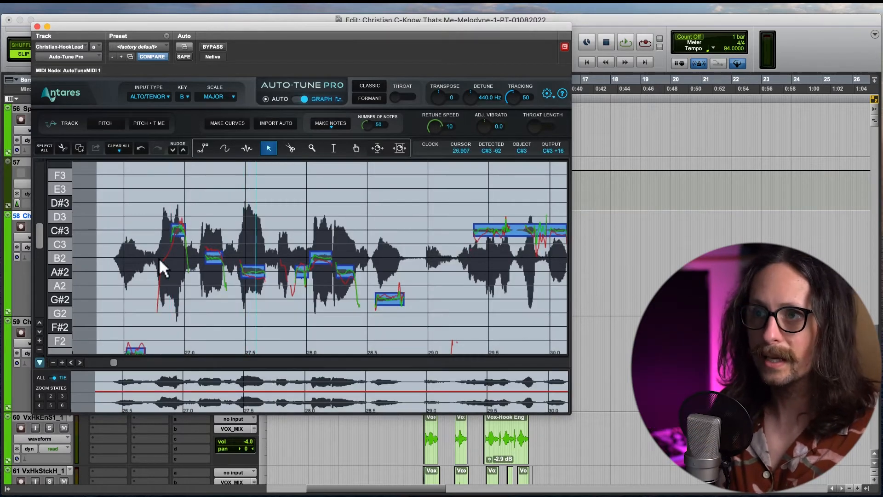
scroll(184, 286, "up", 3)
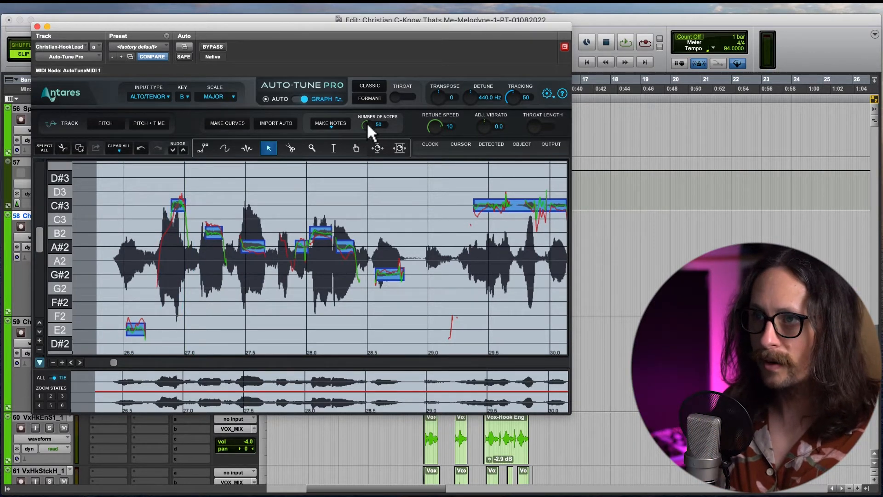
left_click_drag(369, 128, 355, 81)
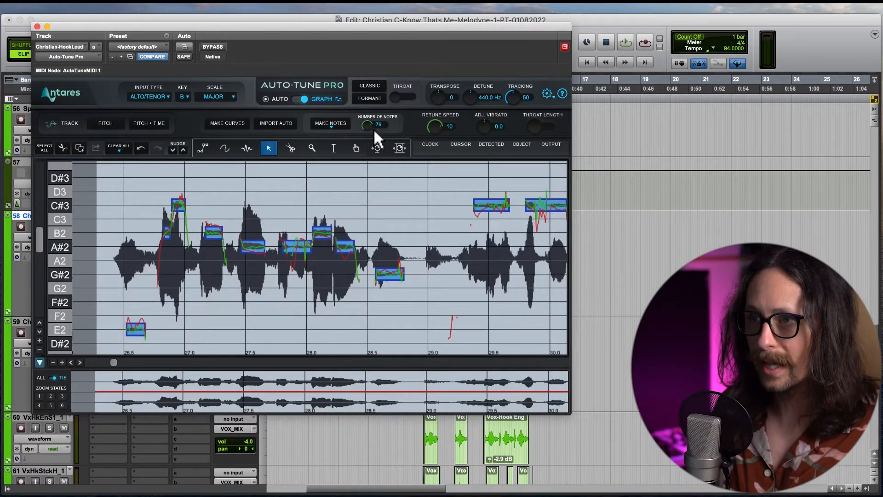
mouse_move(374, 131)
left_mouse_down()
mouse_move(369, 118)
mouse_move(378, 126)
left_mouse_up()
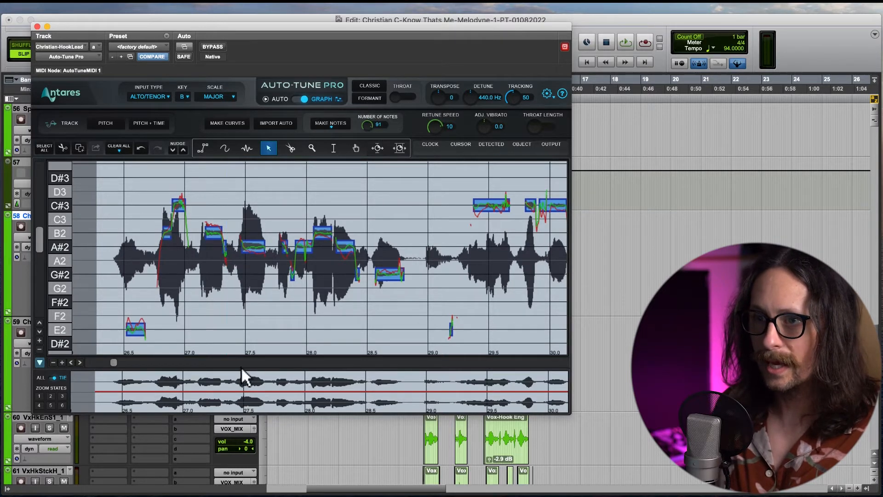
- Examine the generated notes in close-up against the pitch curves from about 28.5 back to 26.5 seconds
left_click(62, 362)
left_click(62, 362)
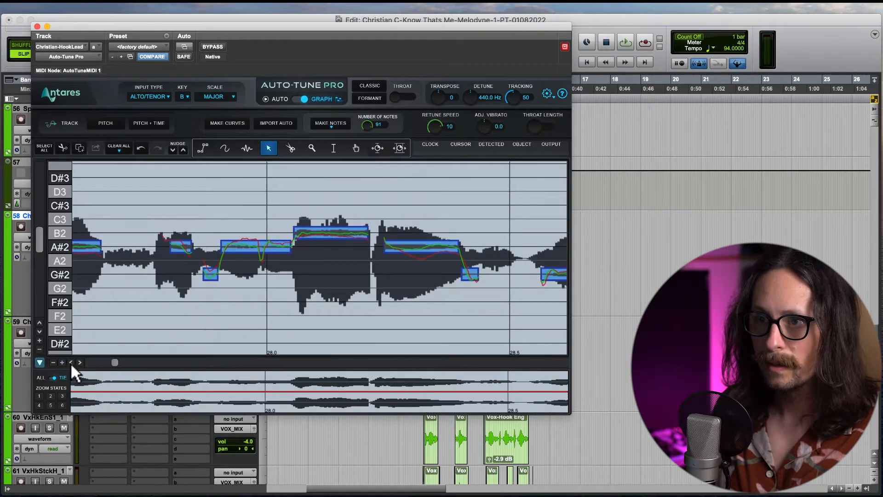
left_click(71, 362)
left_click(71, 363)
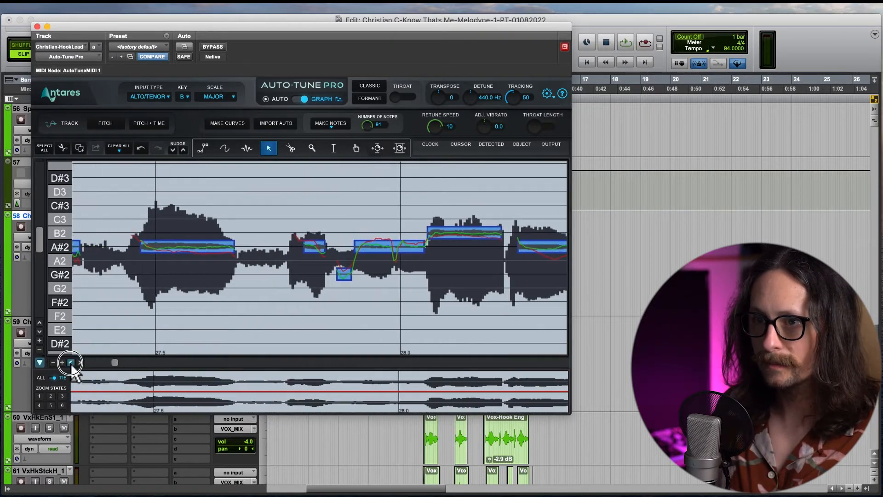
left_click(71, 363)
left_click_drag(116, 362, 116, 364)
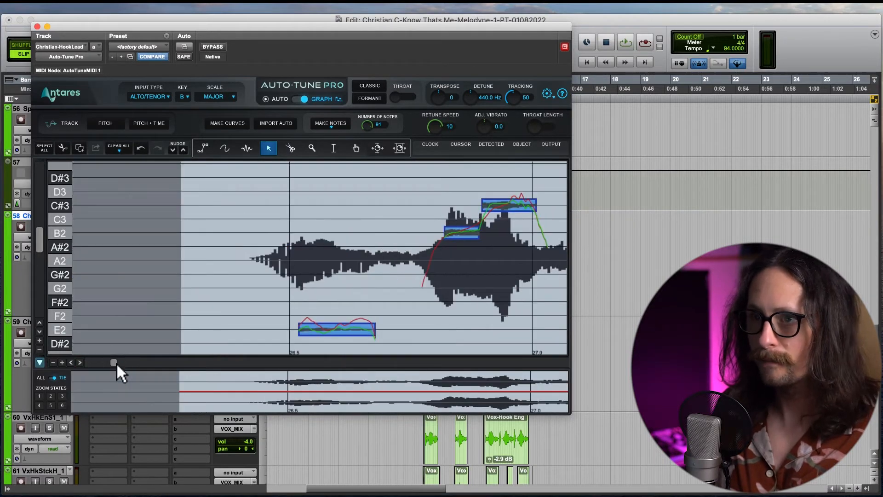
left_click(79, 362)
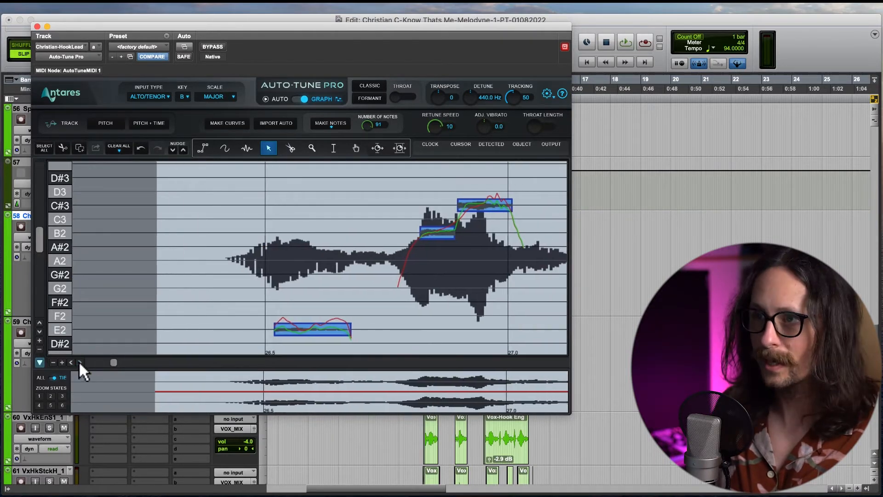
left_click(79, 362)
left_click(79, 363)
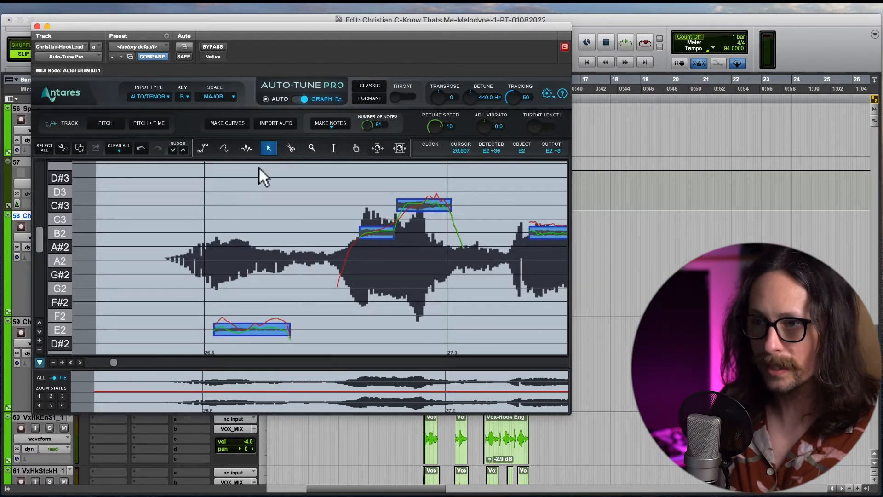
- Audition the opening notes on E2, B2 and C#3 between about 26.5 and 27.2 seconds
left_click(252, 331)
left_click(370, 231)
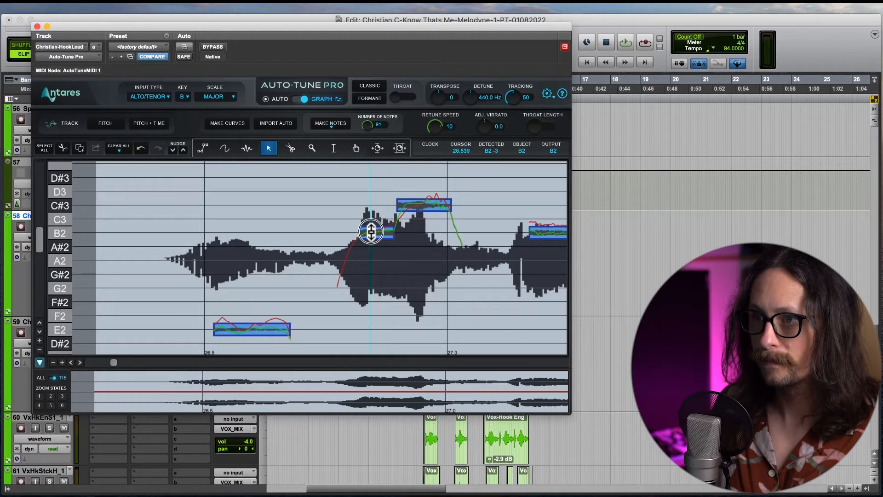
left_click(415, 204)
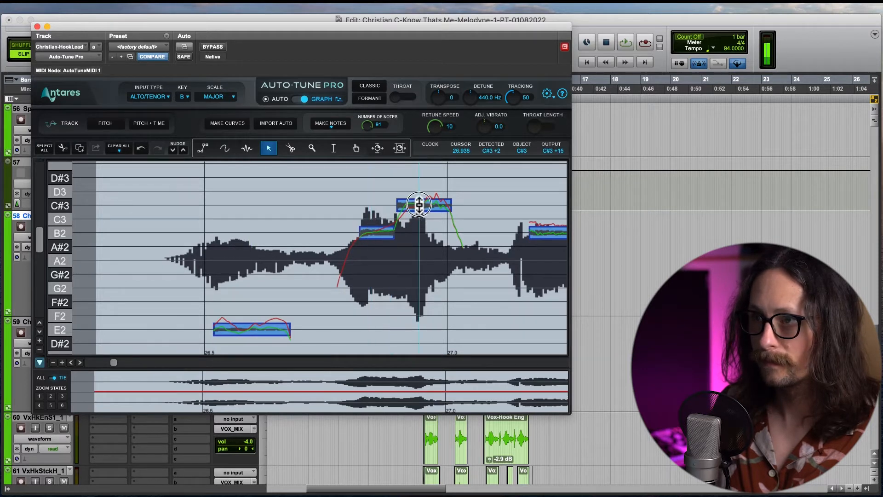
left_click(531, 232)
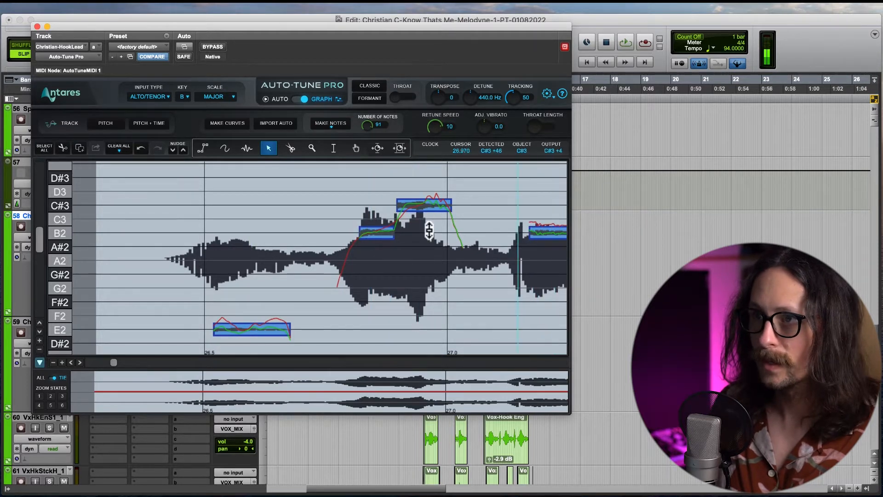
left_click(422, 206)
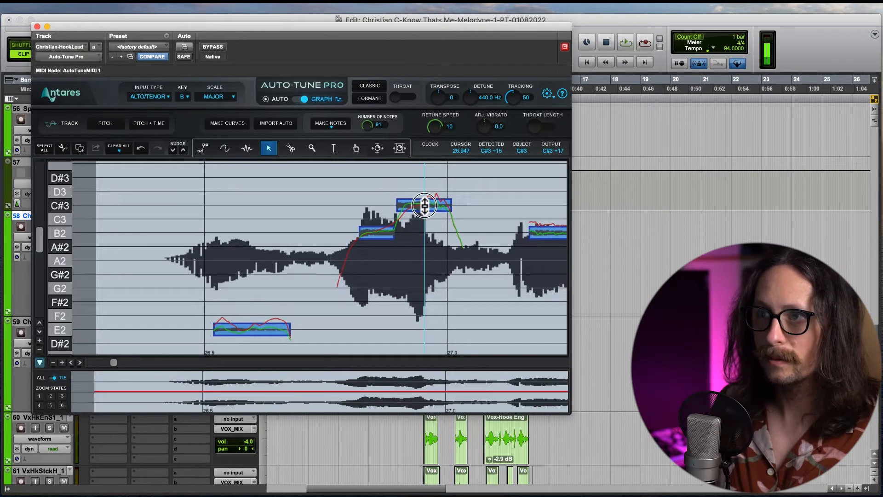
left_click(276, 320)
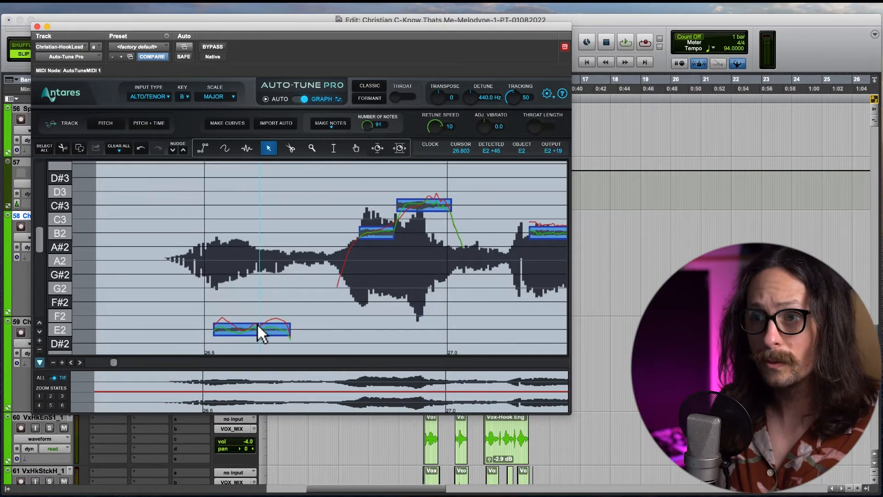
left_click(440, 269)
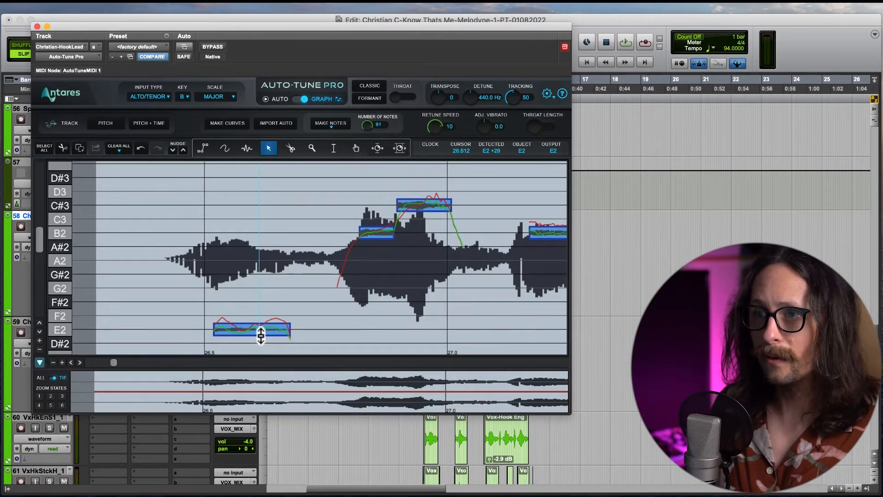
left_click(361, 190)
left_click(404, 217)
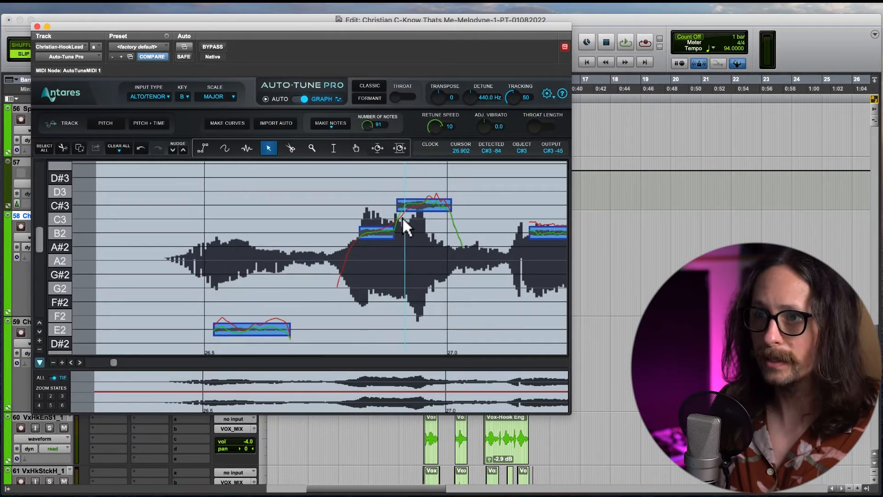
- Try moving all selected notes up two semitones, with the first on F#2, and return them to their original lanes
left_click(241, 313)
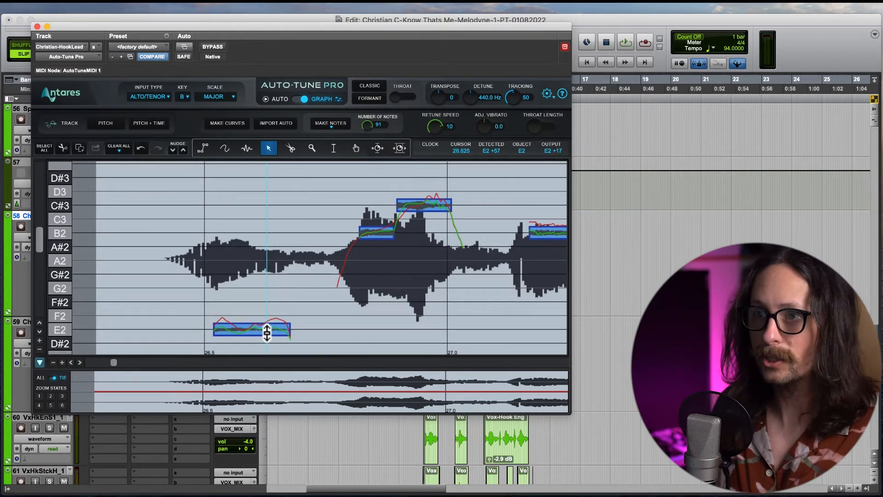
left_click_drag(267, 332, 267, 302)
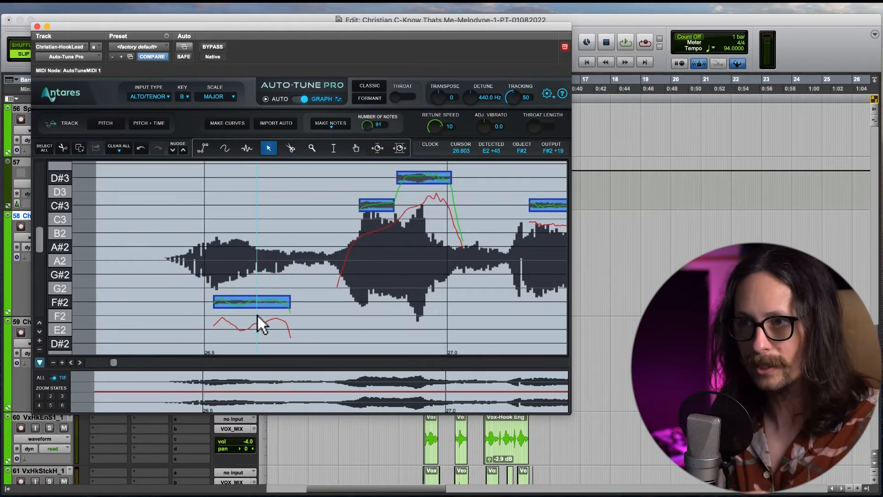
left_click_drag(248, 304, 247, 323)
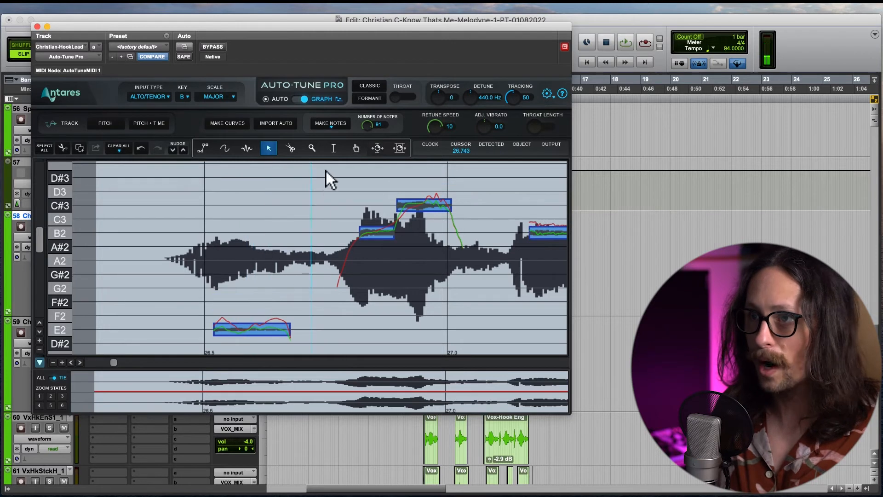
- Draw notes with the Note tool over the E2 phrase near 26.5 seconds and over the B2 and C#3 phrase near 26.9 seconds
left_click(247, 148)
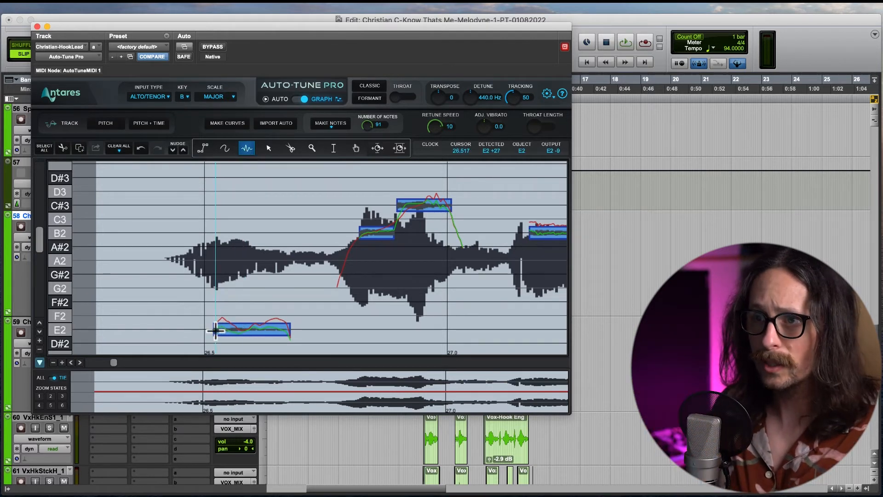
left_click_drag(215, 330, 292, 331)
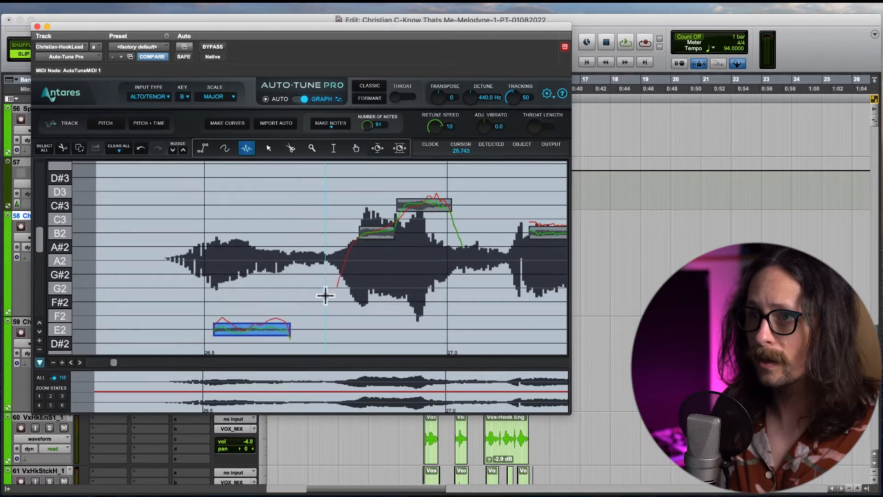
mouse_move(358, 232)
left_mouse_down()
mouse_move(435, 201)
mouse_move(395, 205)
mouse_move(450, 201)
left_mouse_up()
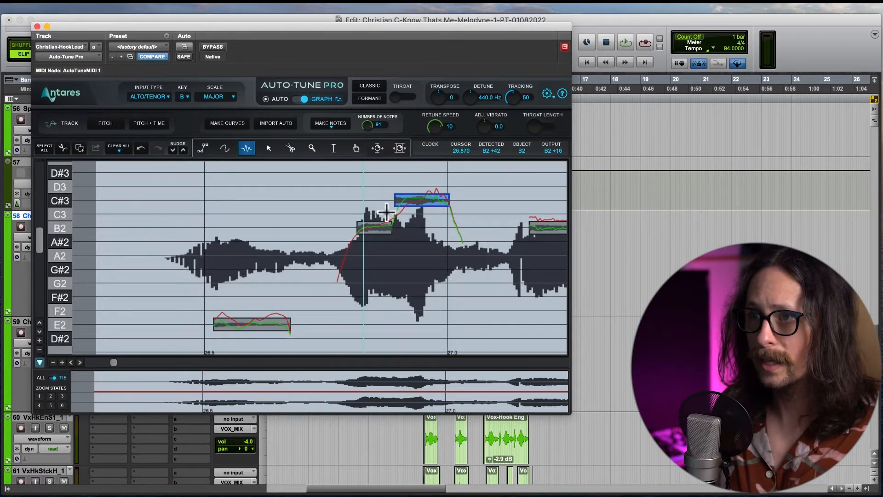
- Draw a freehand pitch curve from A2 at about 26.5 seconds, through B2, to C#3 at about 27.0 seconds, and audition it
left_click(223, 148)
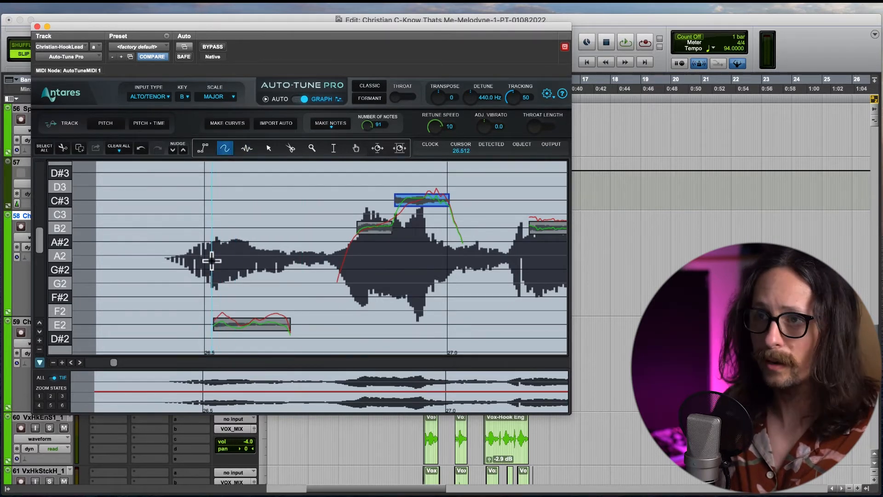
mouse_move(214, 253)
left_mouse_down()
mouse_move(327, 254)
mouse_move(358, 230)
mouse_move(393, 224)
mouse_move(403, 199)
mouse_move(461, 201)
left_mouse_up()
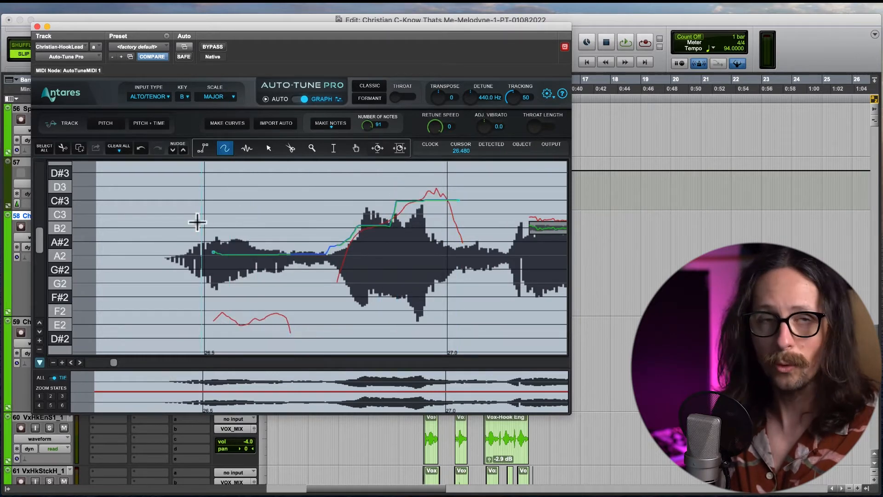
left_click(582, 21)
key("space")
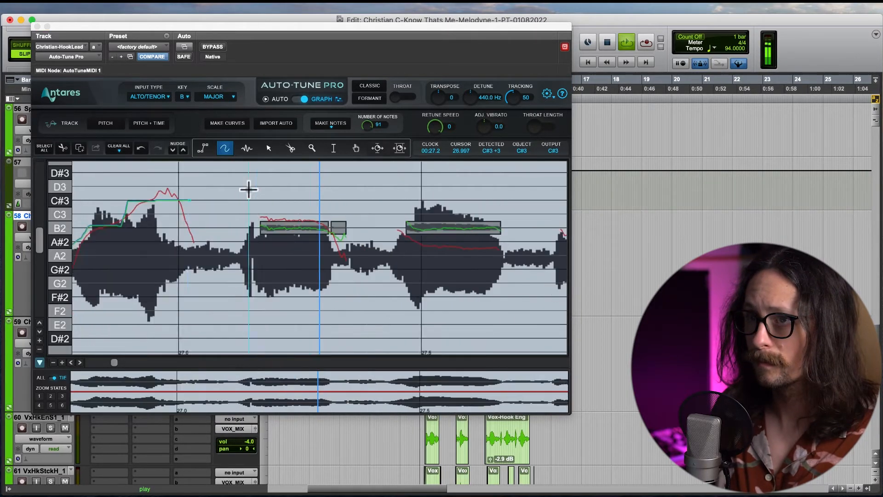
- Reposition the plug-in window so the track controls are exposed, and undo the freehand curve over the opening phrase
left_click_drag(79, 29, 279, 28)
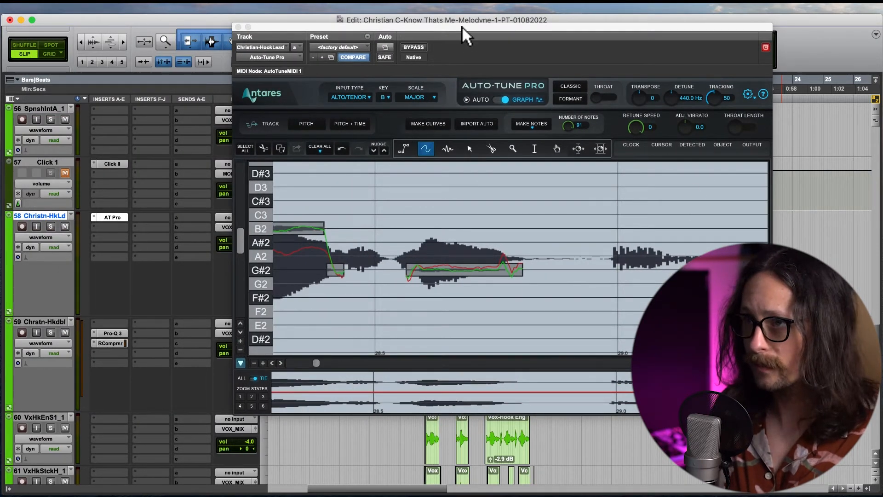
left_click_drag(462, 26, 317, 29)
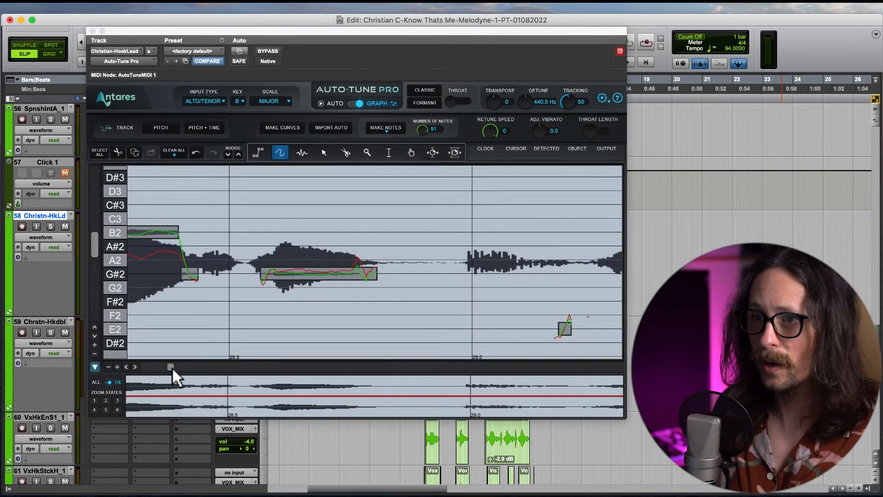
left_click_drag(172, 366, 171, 368)
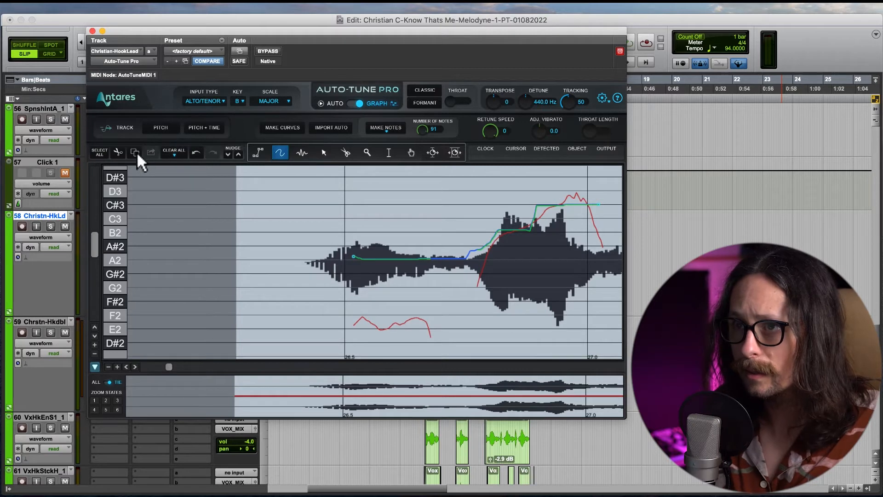
left_click(195, 153)
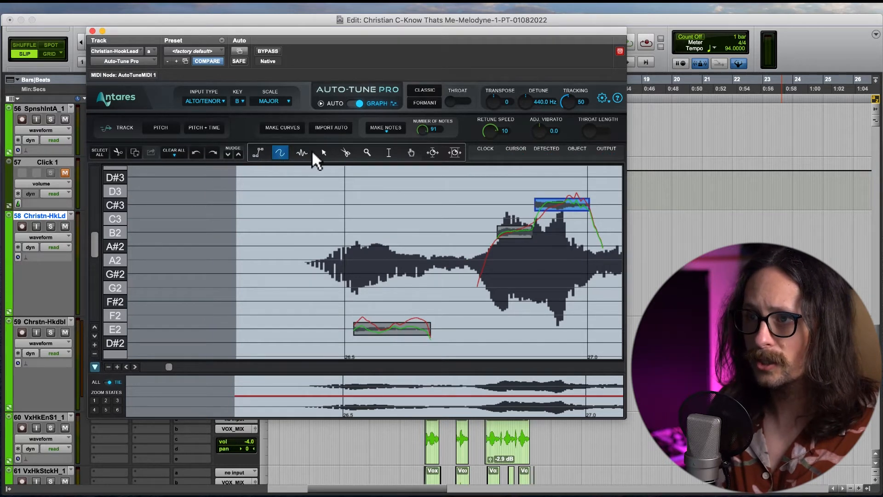
- Select the E2 note at about 26.6 seconds and set its retune speed to 7 after trying a much slower setting
left_click(325, 153)
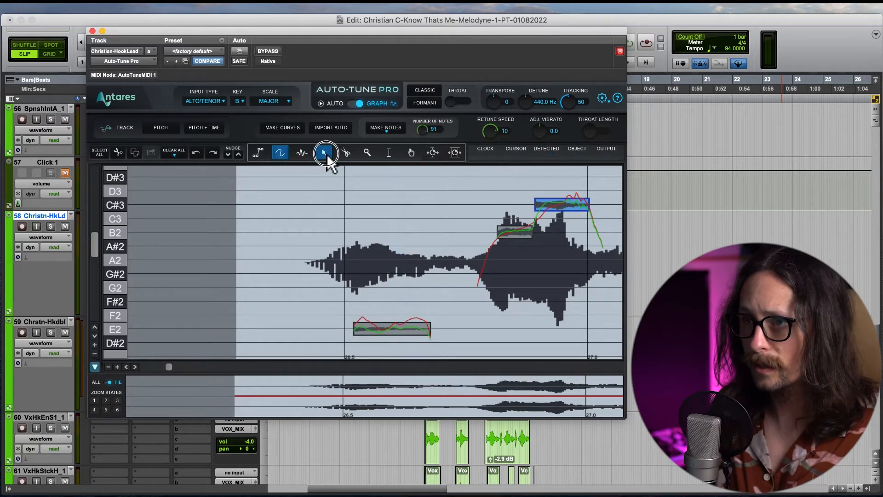
left_click(396, 328)
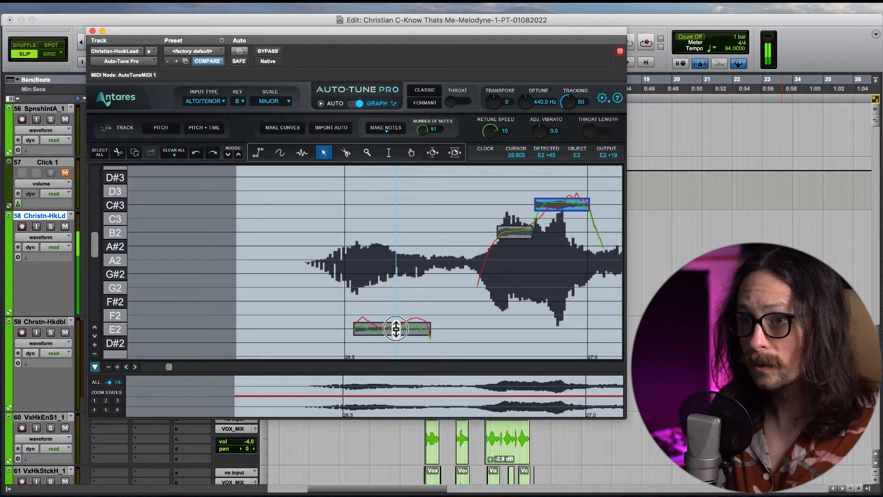
mouse_move(396, 328)
left_mouse_down()
mouse_move(392, 315)
mouse_move(393, 341)
mouse_move(387, 305)
mouse_move(389, 327)
left_mouse_up()
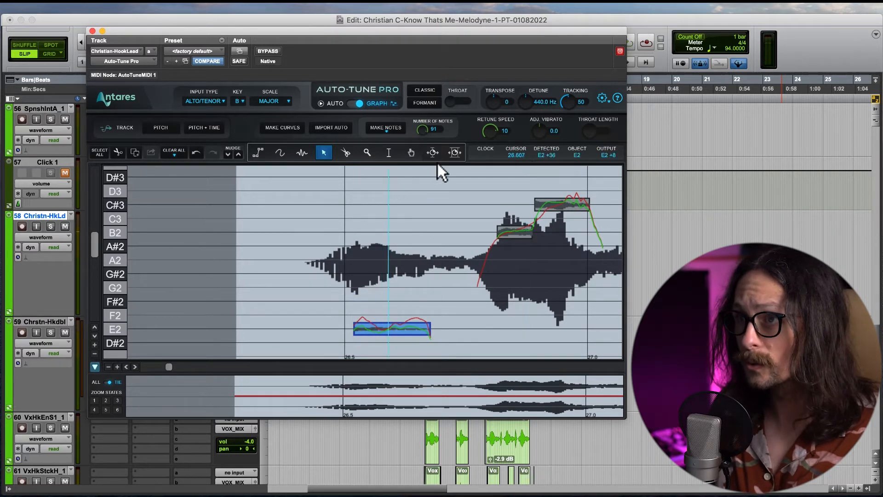
left_click_drag(490, 131, 405, 272)
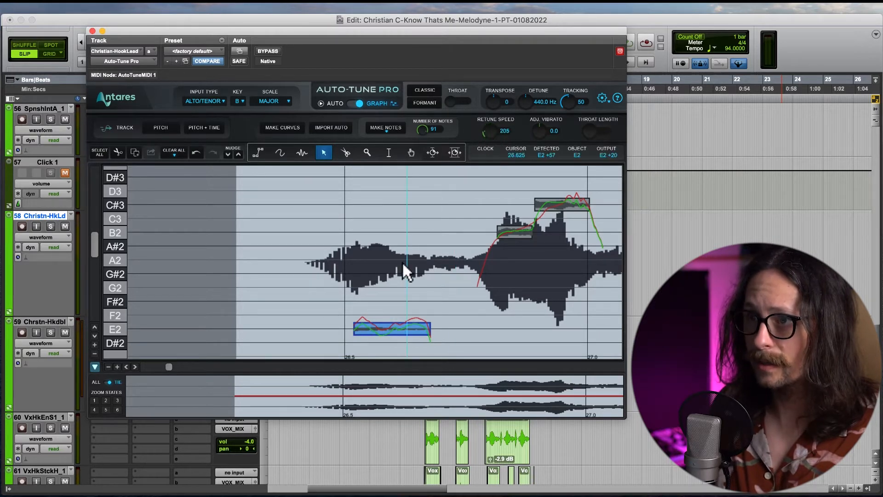
left_click_drag(499, 102, 505, 82)
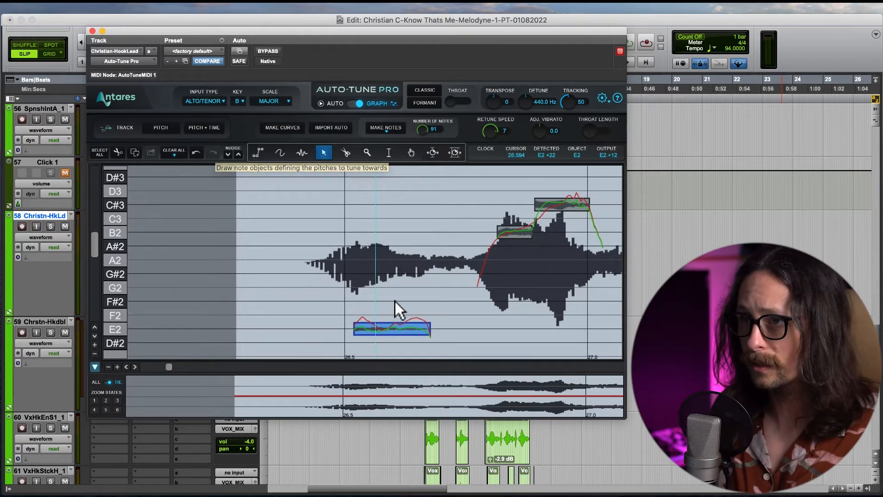
- Draw a note on A2 over the phrase starting near 26.5 seconds and another on G#2 near 26.8 seconds
left_click(303, 154)
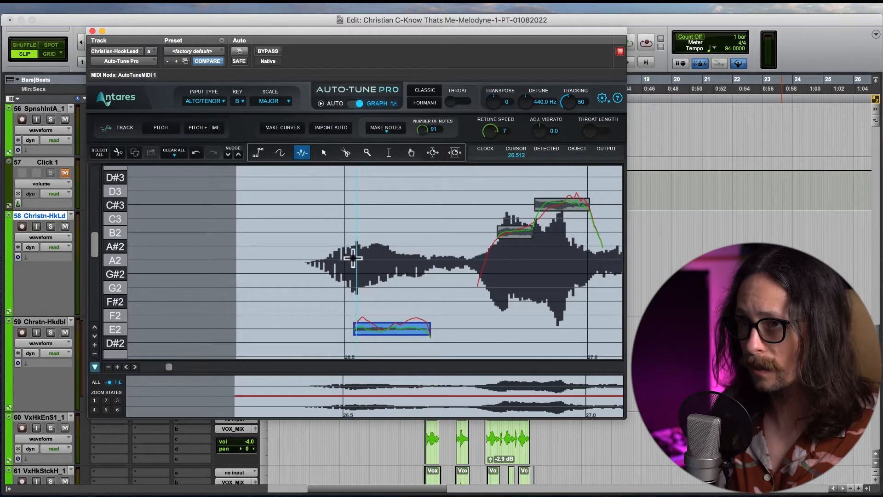
left_click_drag(358, 260, 435, 261)
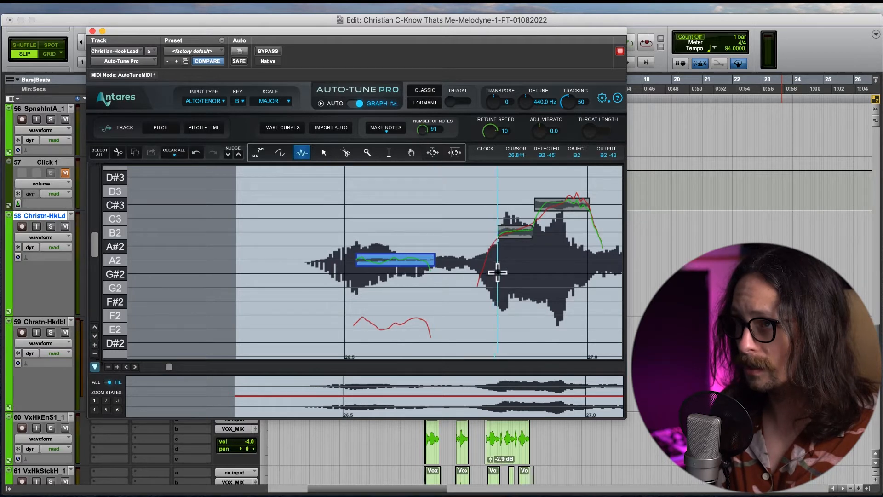
mouse_move(498, 272)
left_mouse_down()
mouse_move(536, 272)
mouse_move(529, 271)
left_mouse_up()
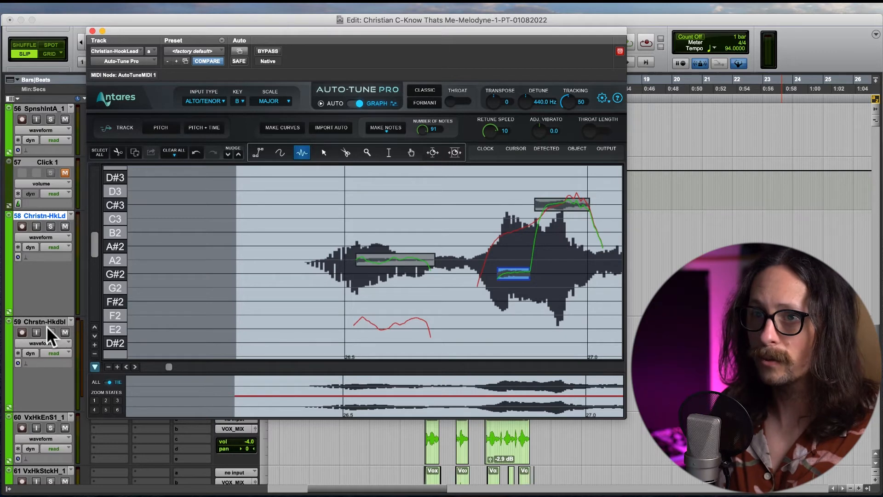
- Solo the hook lead track and audition the notes drawn on A2 and G#2
left_click(50, 226)
key("space")
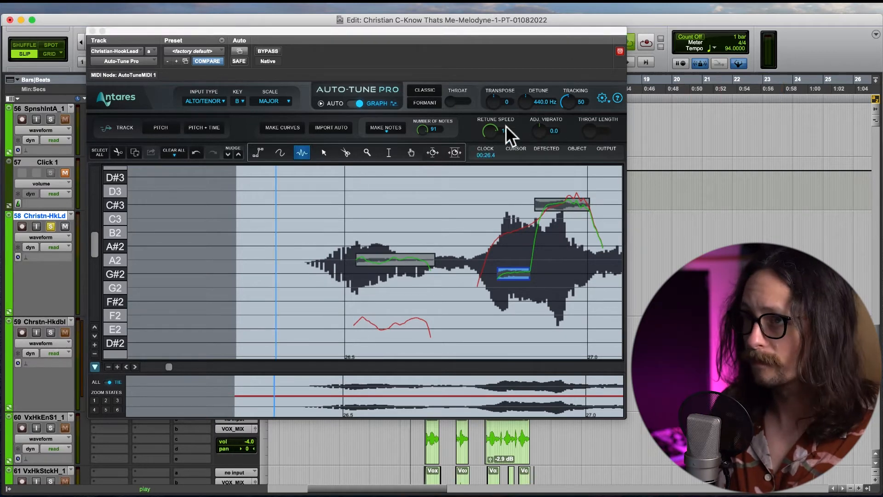
key("space")
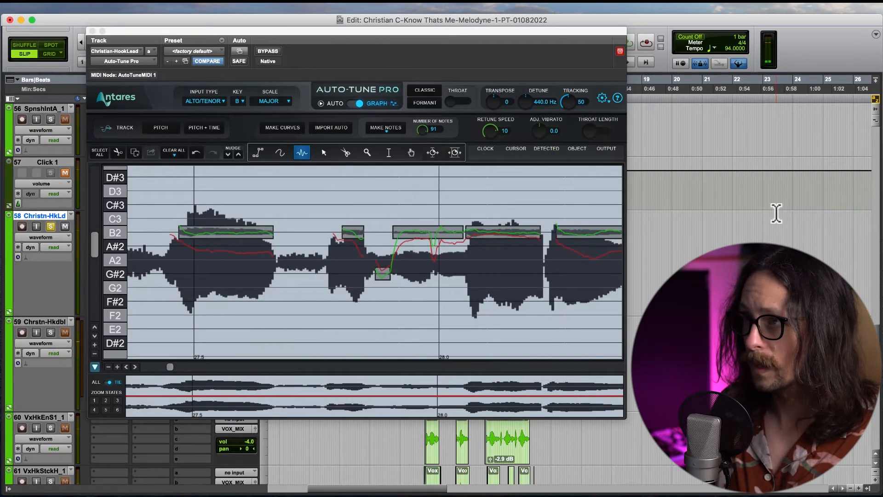
- Undo the two notes drawn on A2 and G#2 in the opening phrase
scroll(328, 266, "left", 10)
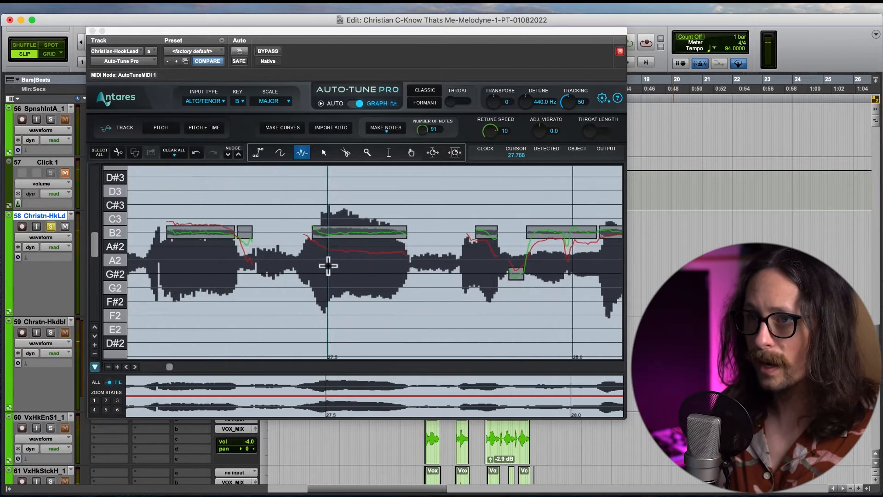
scroll(328, 266, "left", 14)
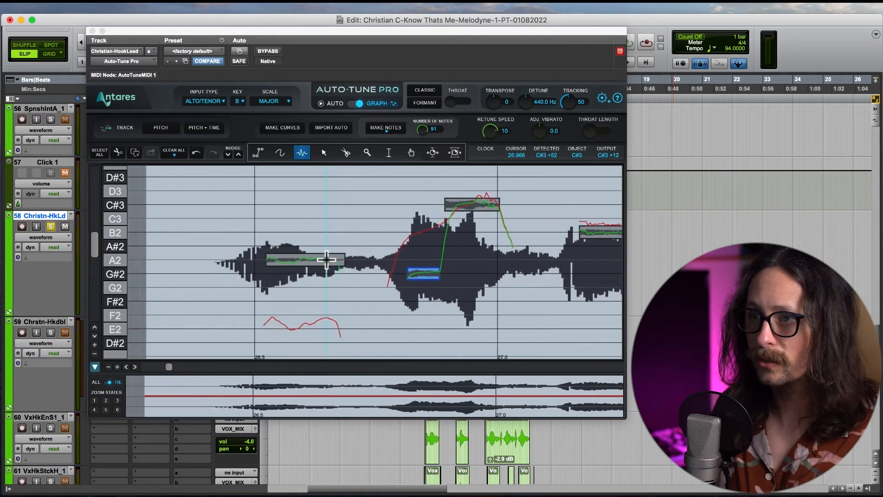
left_click(195, 153)
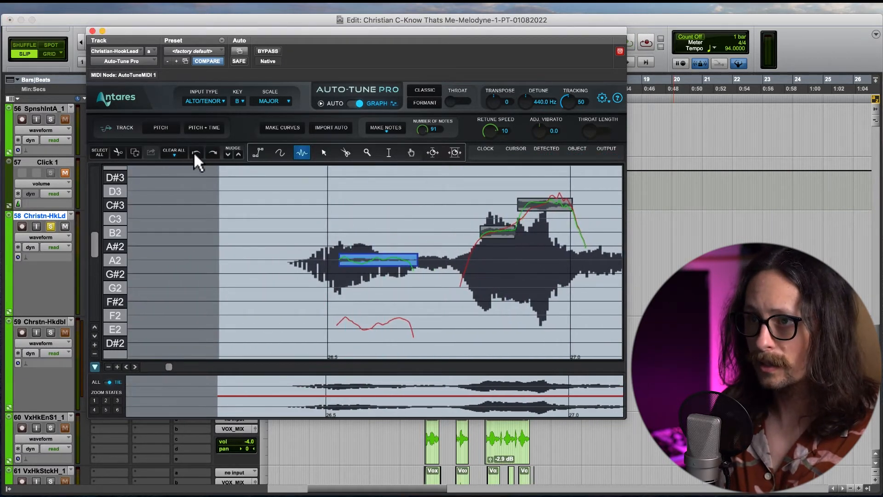
left_click(195, 153)
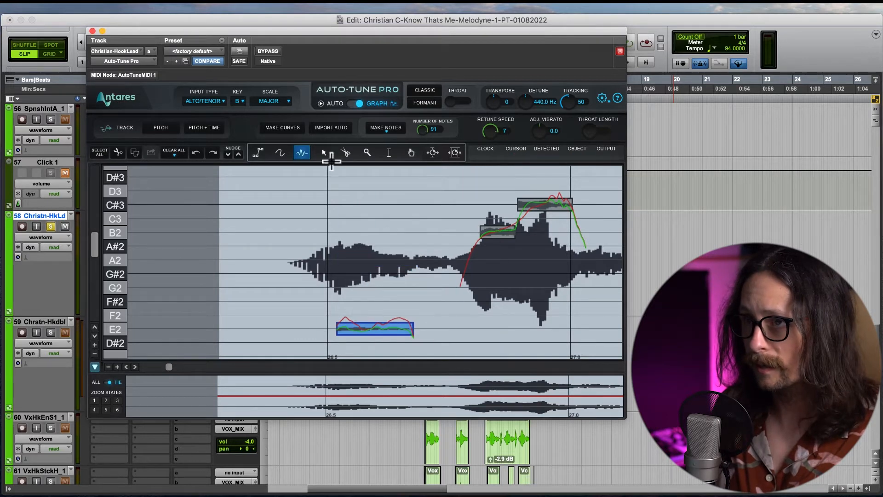
- Move the B2 note at about 26.85 seconds down to A#2
left_click(380, 329)
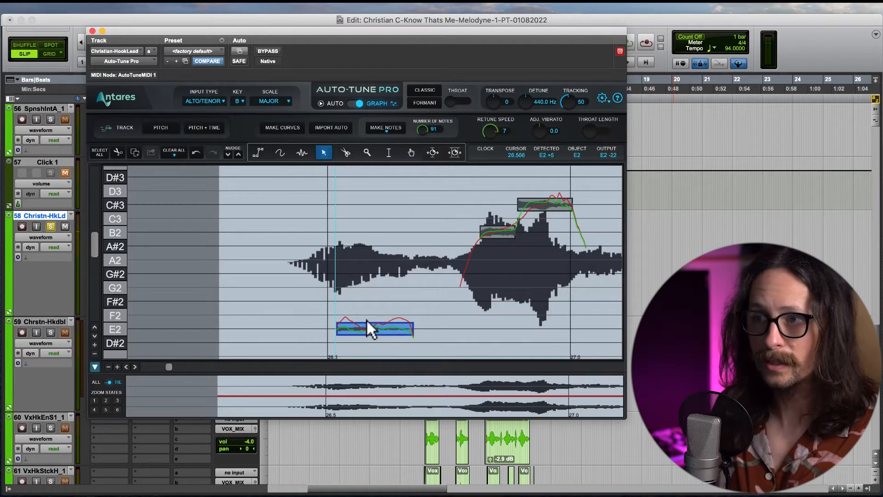
left_click(500, 229)
left_click(498, 231)
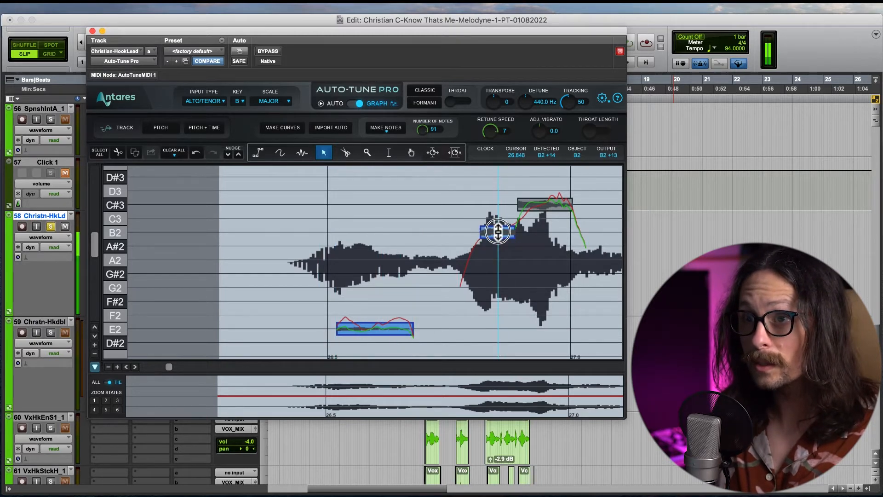
left_click_drag(498, 231, 501, 249)
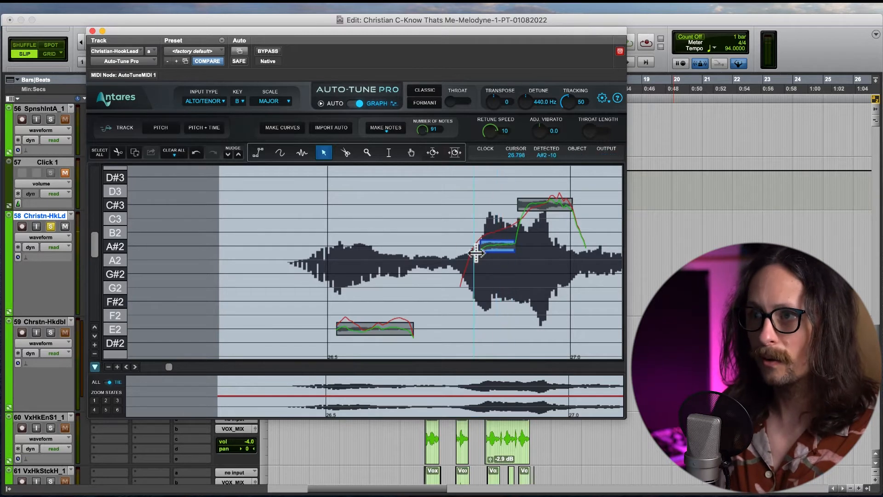
- Move the C#3 note near 26.95 seconds down to B2 and the B2 note near 27.2 seconds down to G#2
left_click(546, 205, "shift")
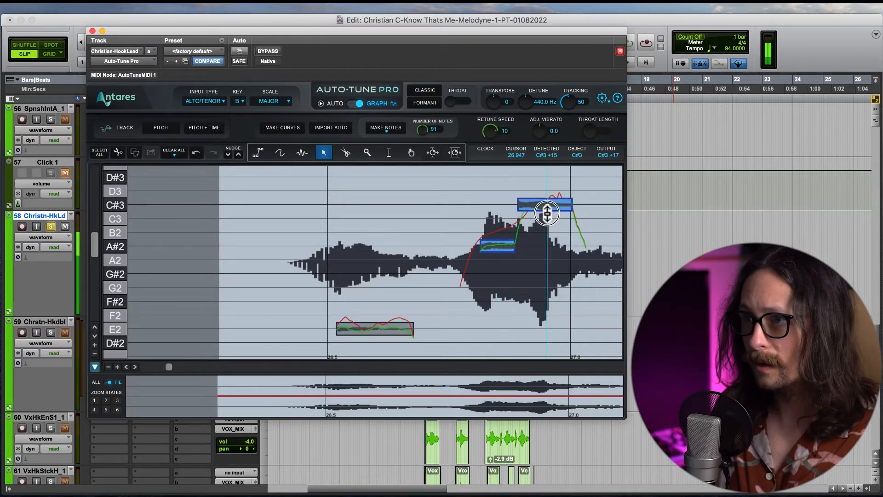
left_click_drag(547, 213, 484, 221)
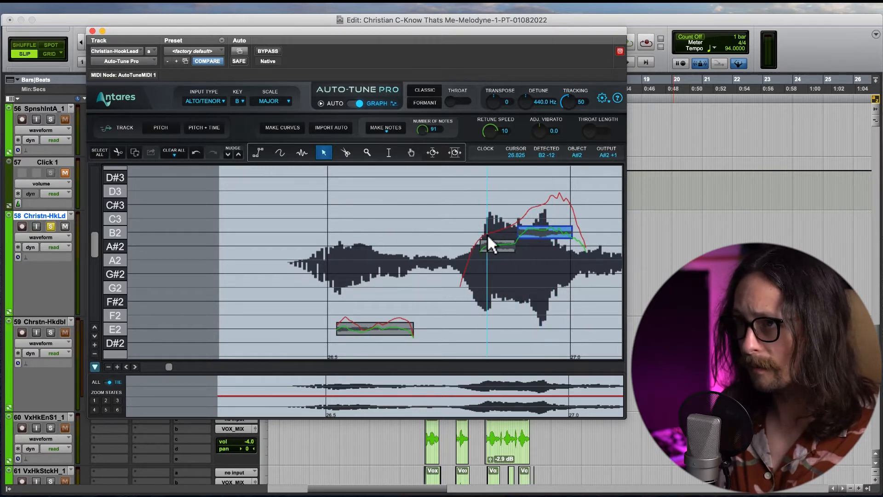
scroll(487, 234, "right", 10)
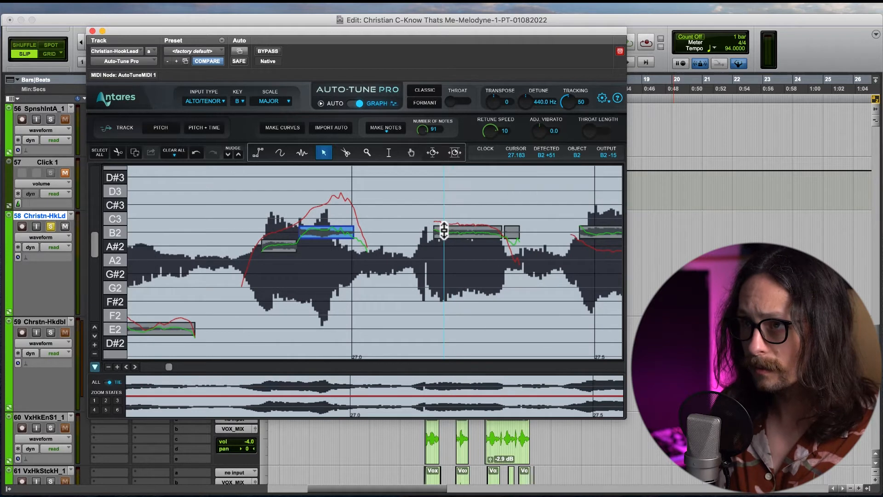
left_click_drag(444, 230, 445, 257)
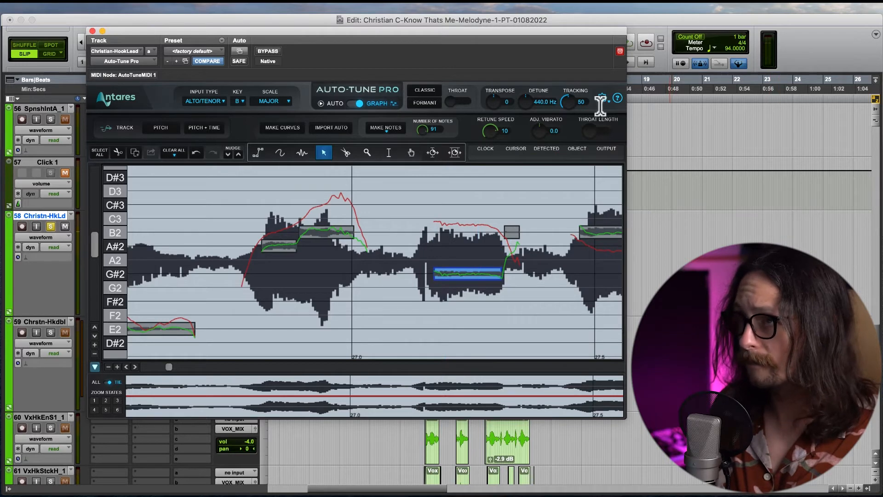
- Audition the phrase with the notes moved to A#2, B2 and G#2
left_click(515, 20)
key("space")
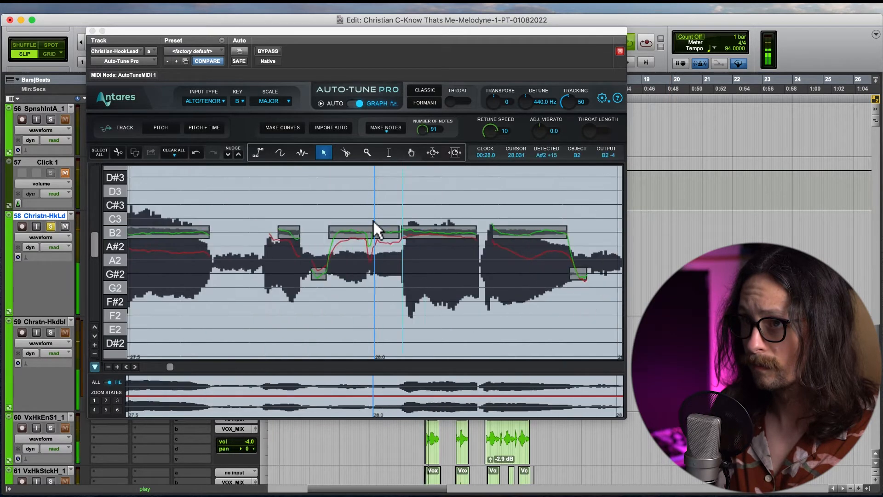
key("space")
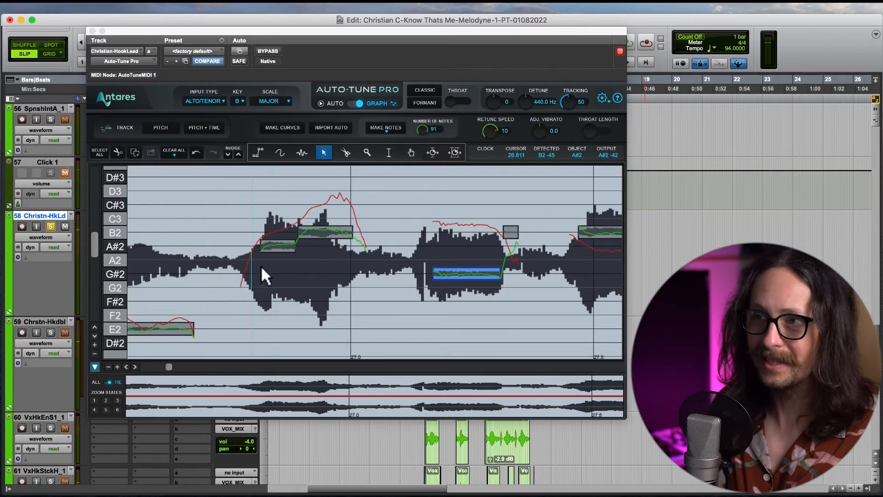
- Move the opening E2 note near 26.6 seconds up to F#2
left_click(156, 327)
left_click_drag(156, 327, 163, 302)
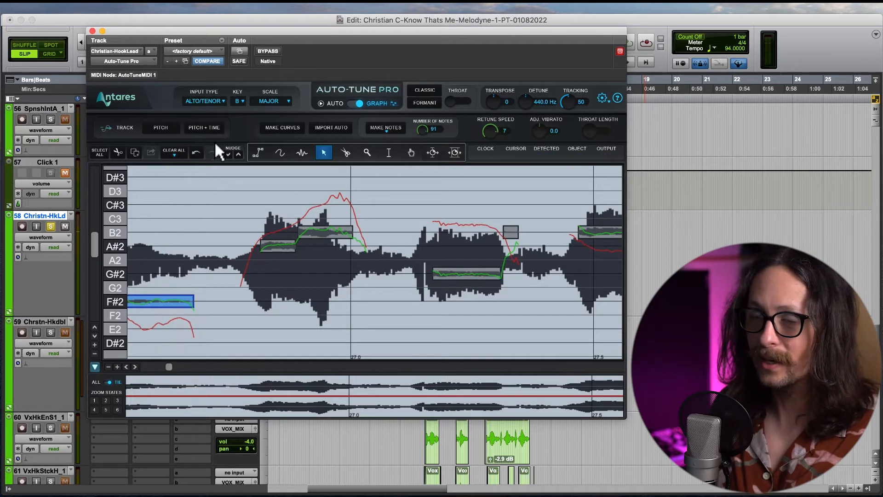
key("space")
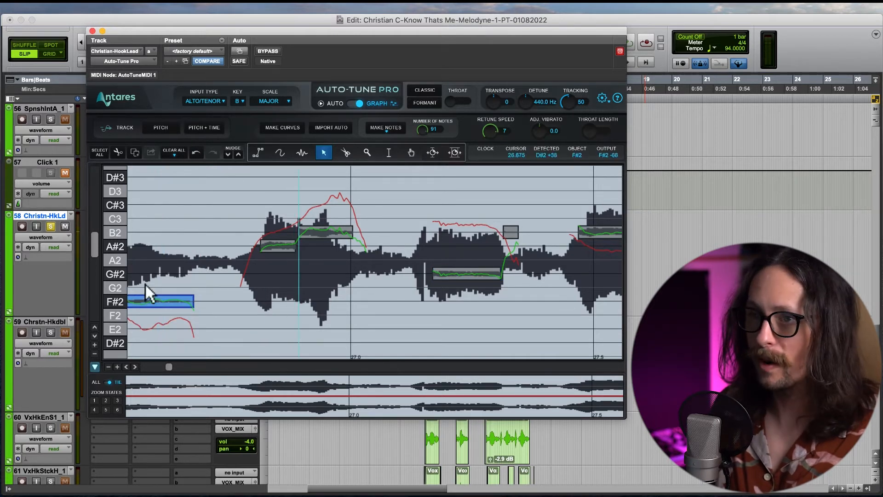
scroll(272, 269, "left", 5)
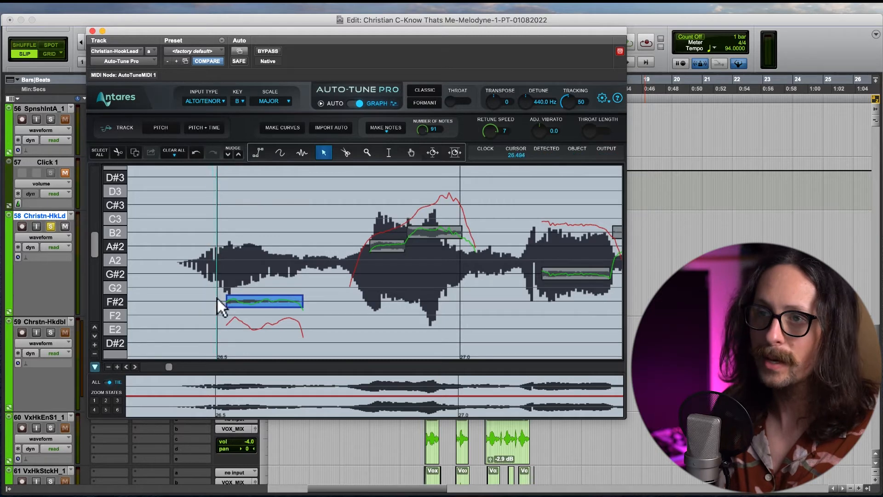
- Switch the pitch correction from Graph to Auto mode and place the edit cursor in the session timeline
left_click(353, 103)
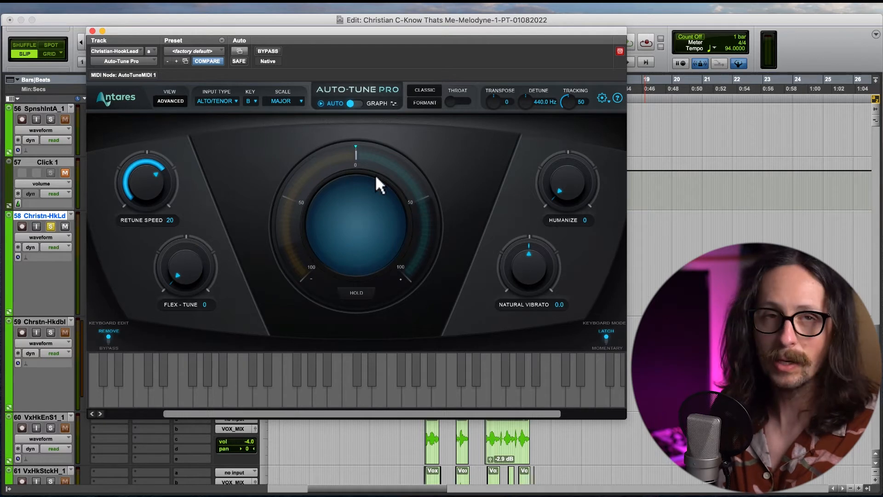
left_click(825, 171)
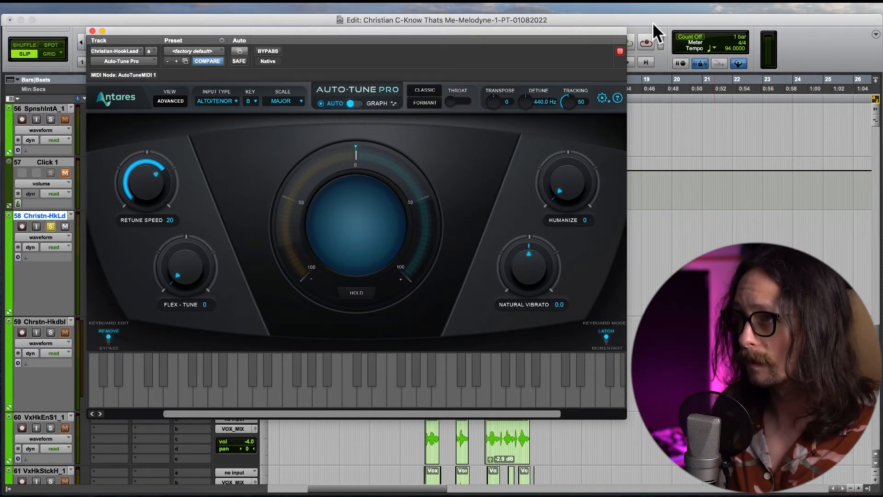
- Audition the vocal with the correction running in Auto mode
left_click(631, 43)
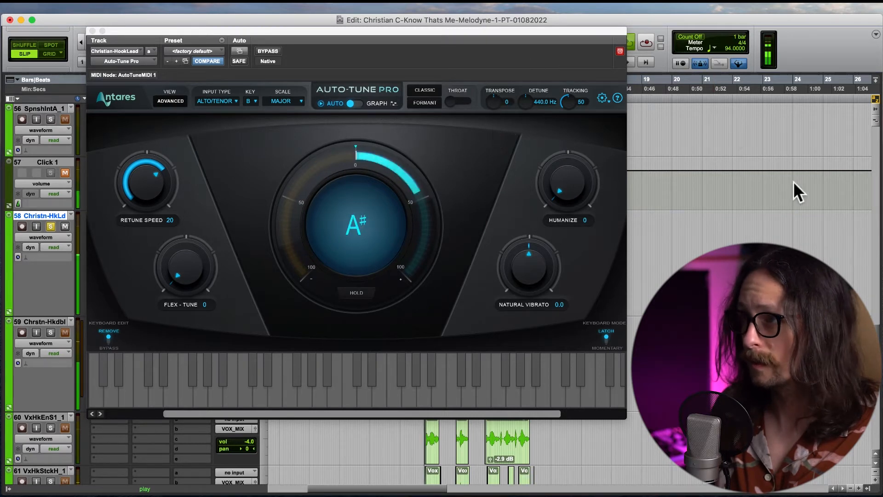
key("space")
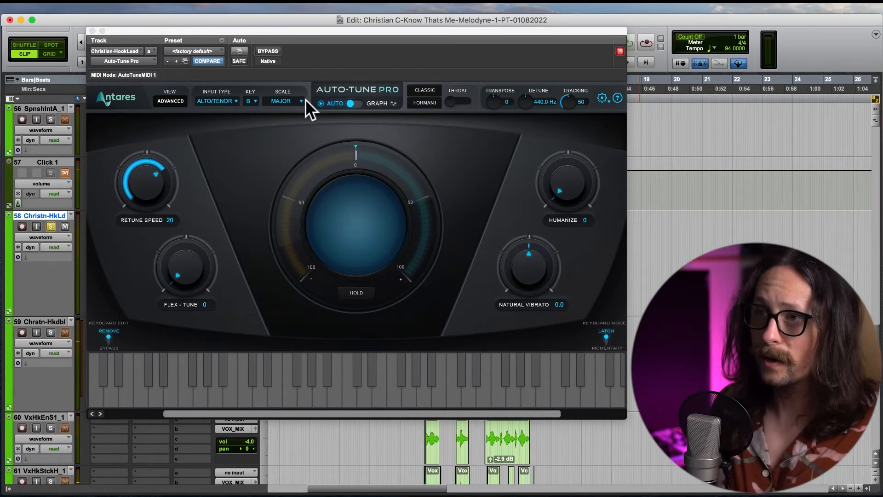
- In Graph mode, lower the opening note near 26.6 seconds to E2 and raise the A#2 note near 26.85 seconds to B2
left_click(356, 103)
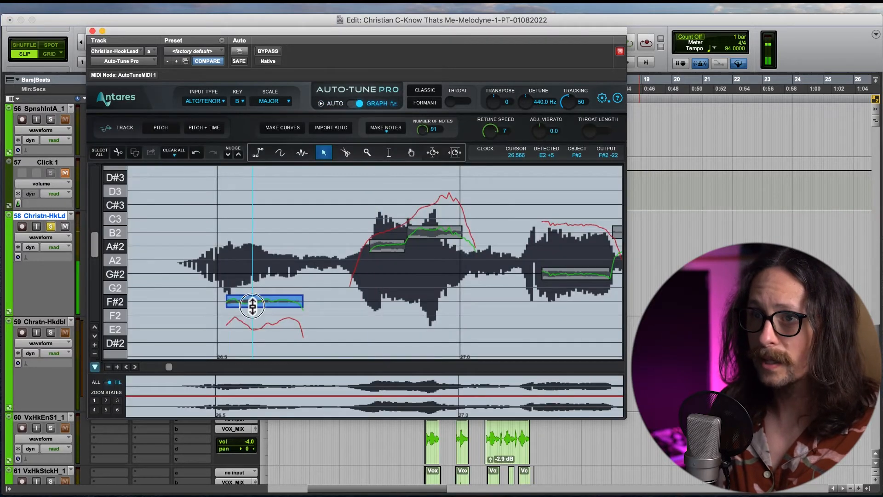
left_click_drag(245, 305, 253, 324)
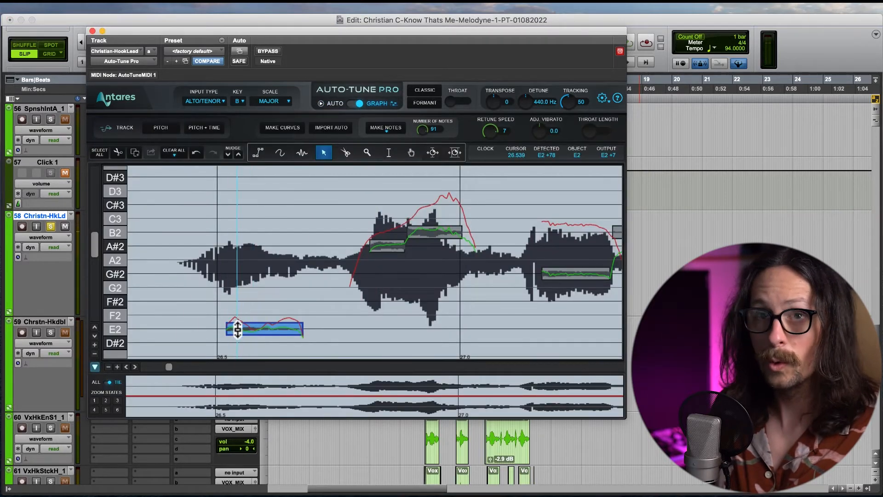
left_click_drag(378, 248, 432, 233)
left_click_drag(391, 204, 390, 232)
- Draw a freehand pitch curve from B2 near 26.8 seconds up to C#3 near 27.0 seconds, redoing its second part
left_click(280, 152)
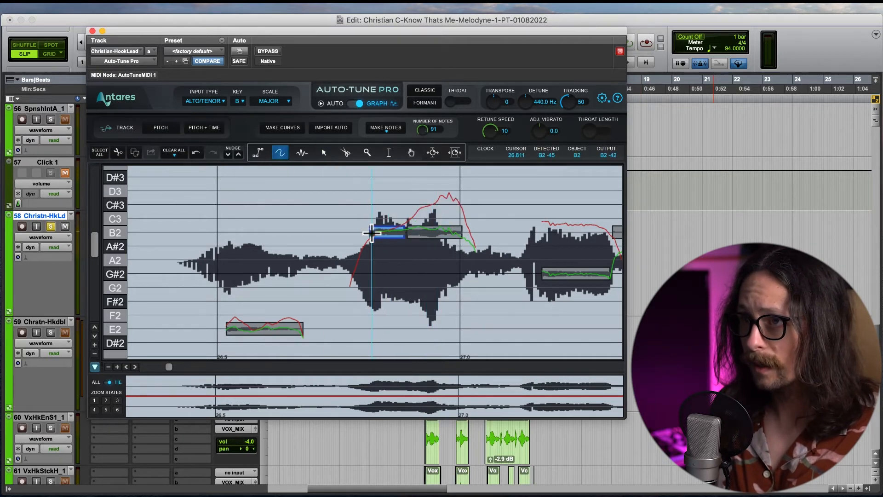
mouse_move(372, 232)
left_mouse_down()
mouse_move(408, 229)
mouse_move(422, 204)
mouse_move(449, 197)
left_mouse_up()
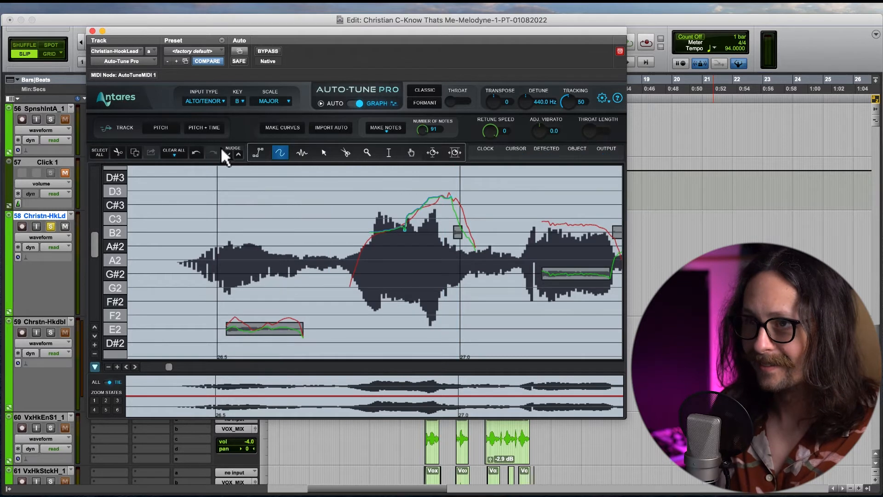
left_click(201, 153)
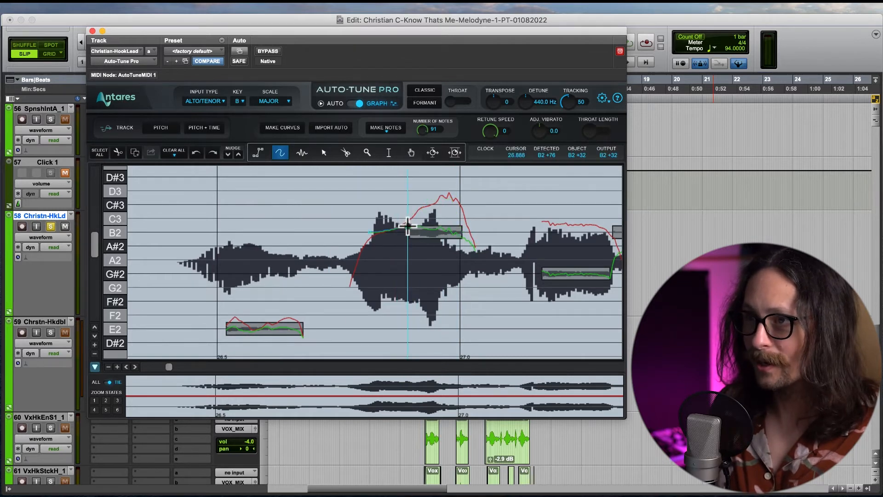
mouse_move(408, 227)
left_mouse_down()
mouse_move(414, 209)
mouse_move(461, 205)
left_mouse_up()
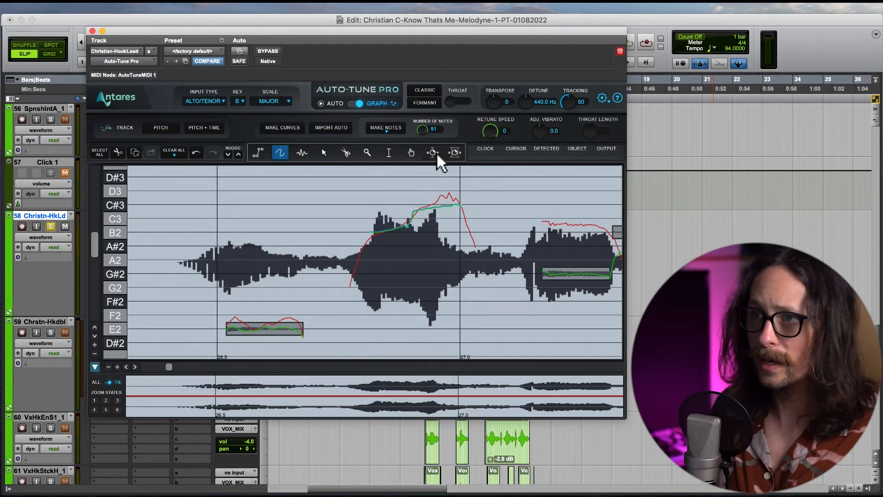
- Stretch the opening E2 note in time so that it ends at about 26.72 seconds
left_click(411, 152)
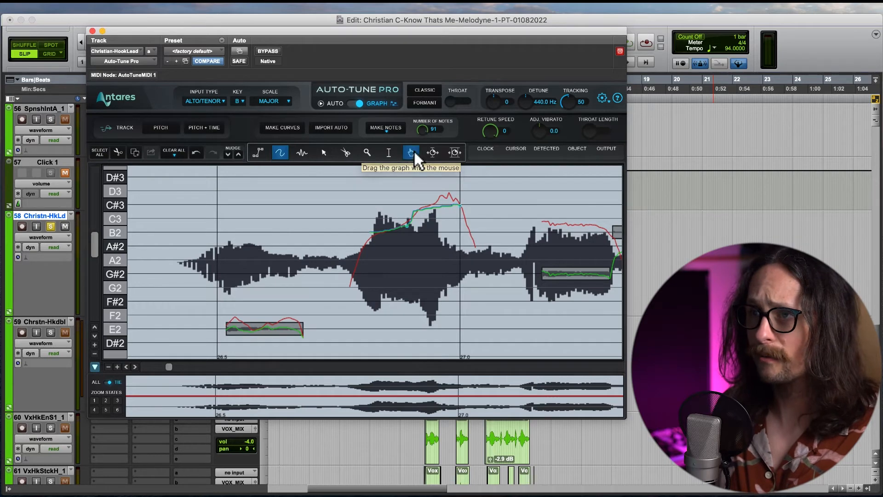
left_click_drag(465, 253, 418, 256)
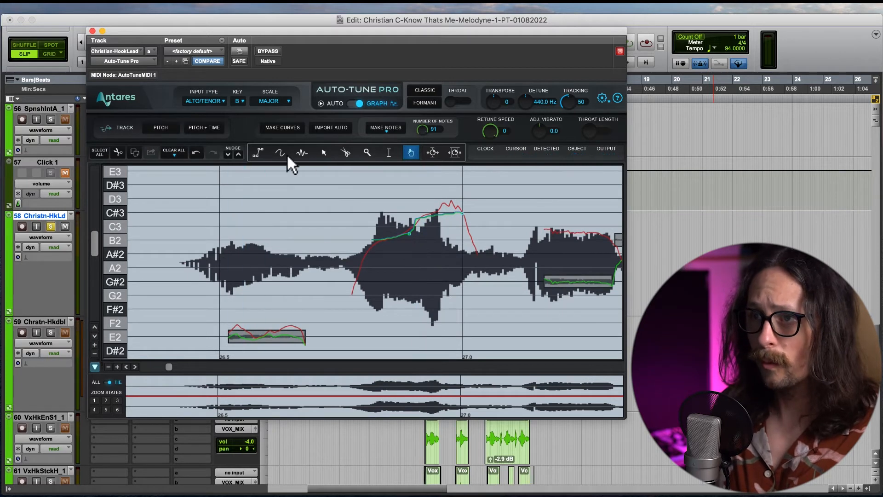
left_click(455, 152)
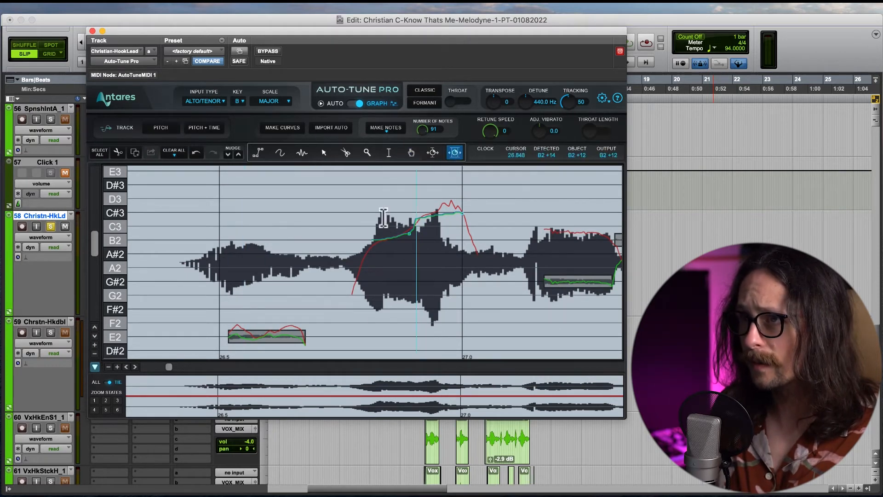
left_click_drag(230, 344, 254, 336)
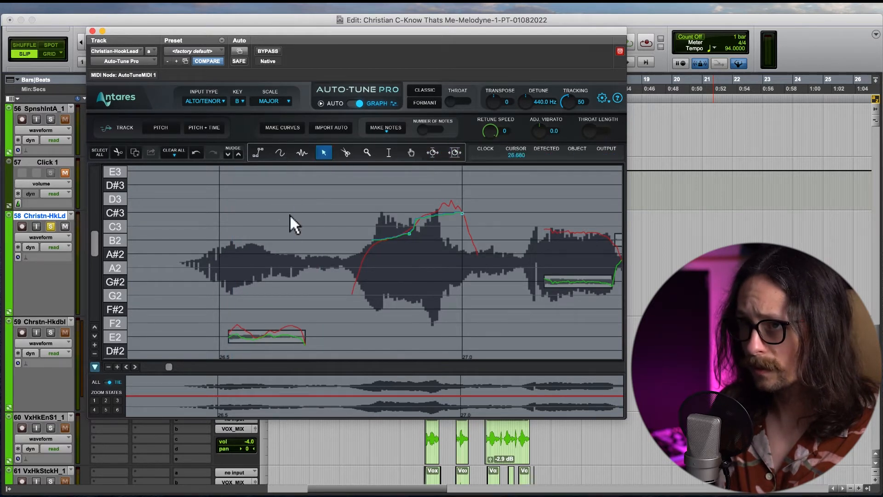
left_click(250, 336)
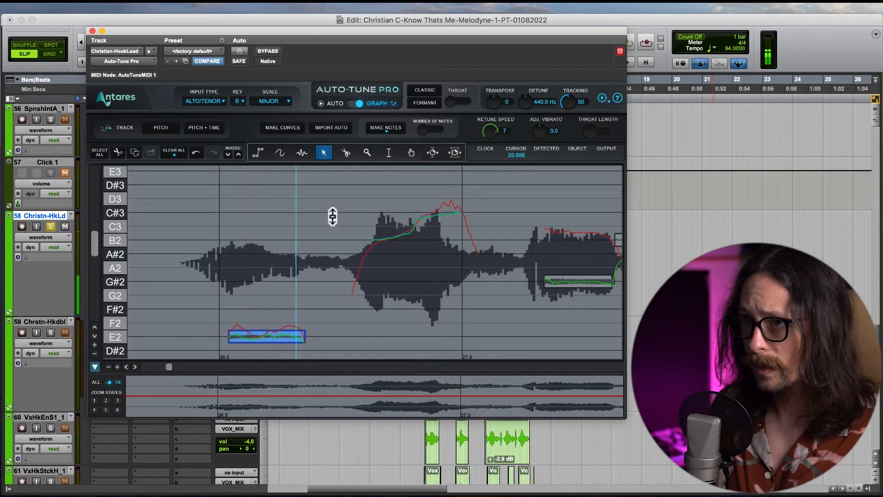
left_click(431, 154)
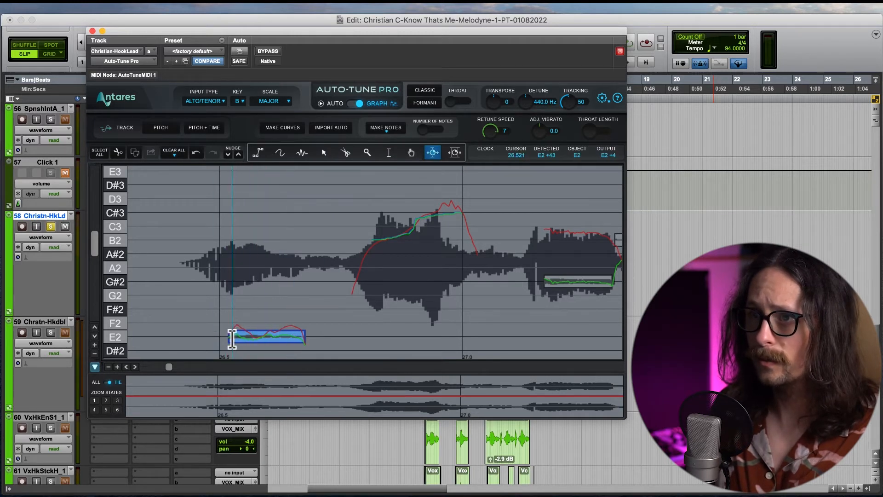
left_click_drag(229, 339, 330, 337)
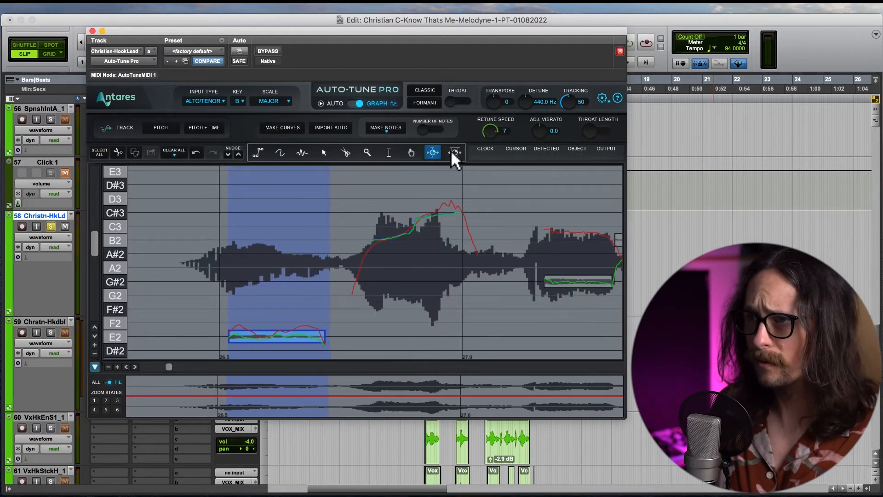
- Select the audio between about 26.8 and 27.1 seconds and shift a point inside it slightly later in time
left_click(454, 153)
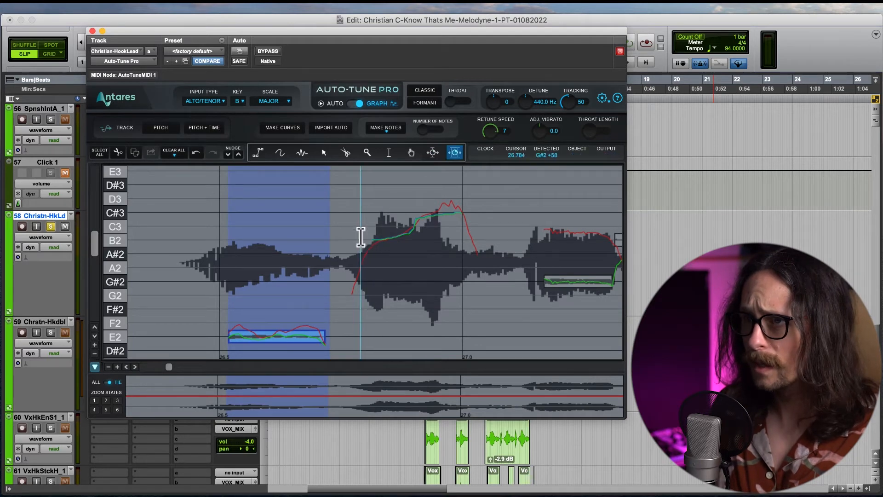
left_click_drag(361, 232, 520, 211)
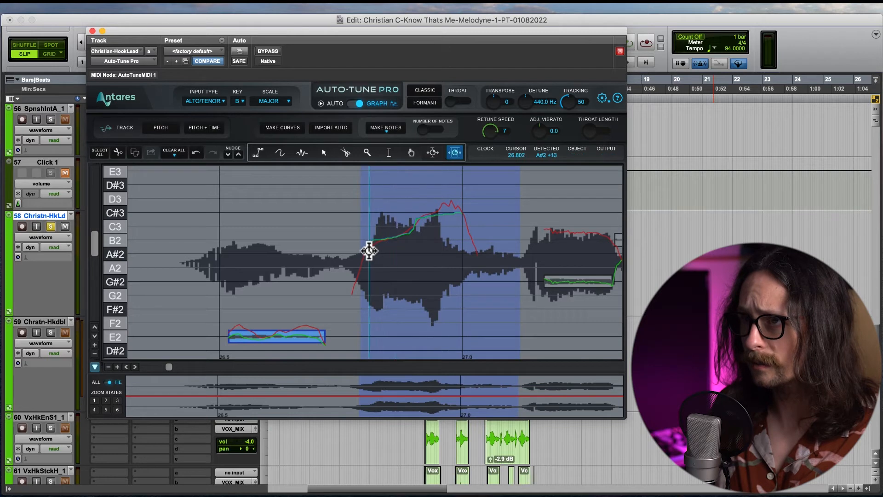
left_click_drag(370, 247, 326, 244)
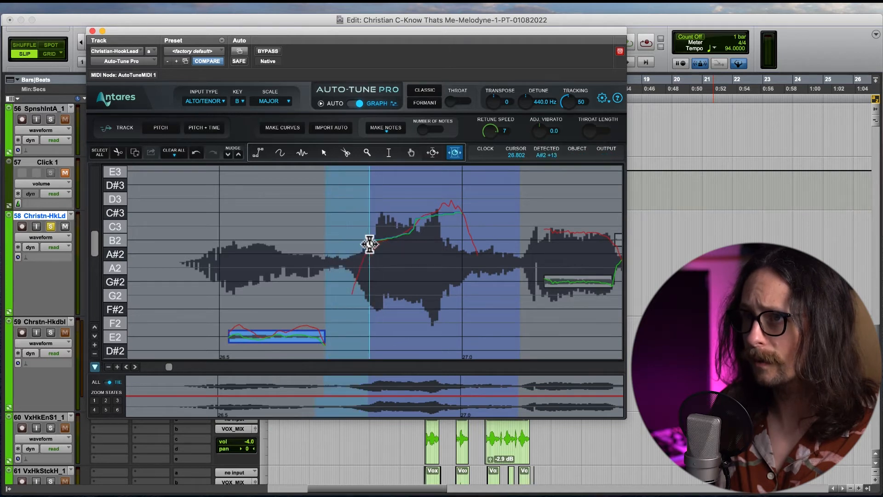
left_click(434, 151)
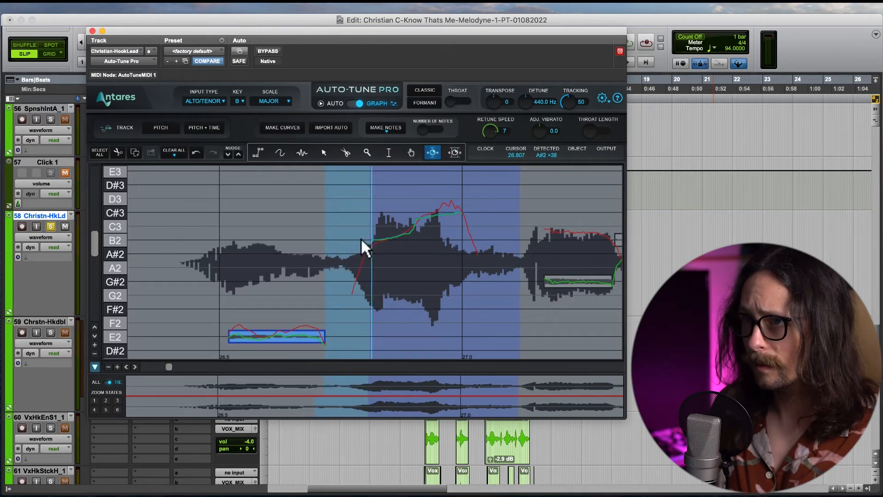
left_click_drag(361, 240, 379, 245)
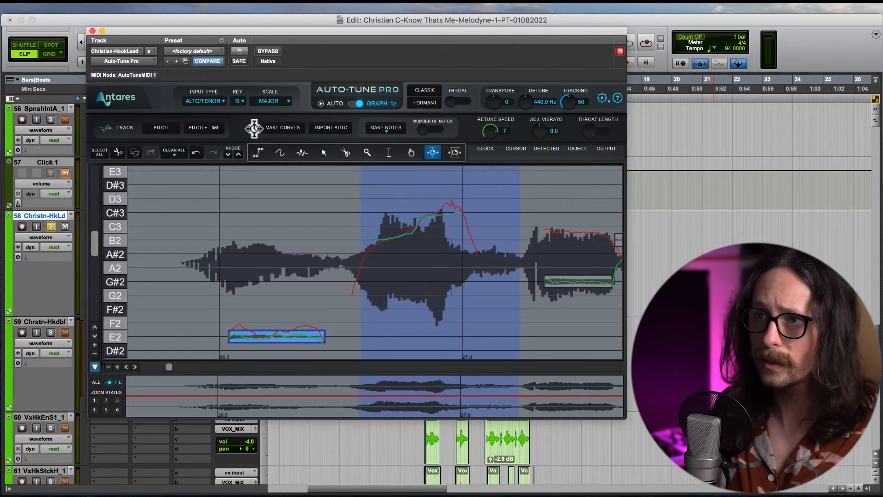
- Undo the time shifts, the drawn pitch curves and the moves of the note near 26.85 seconds
left_click(198, 153)
left_click(198, 153)
left_click(198, 153)
left_click(197, 153)
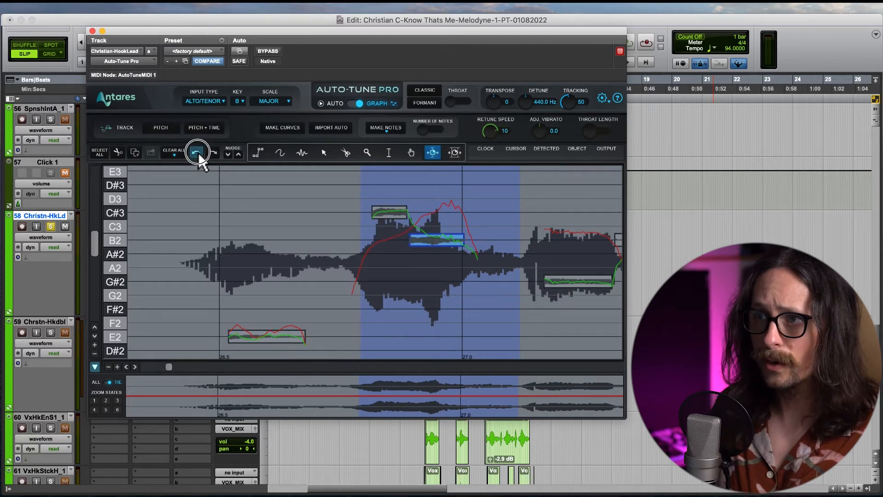
left_click(198, 153)
left_click(198, 154)
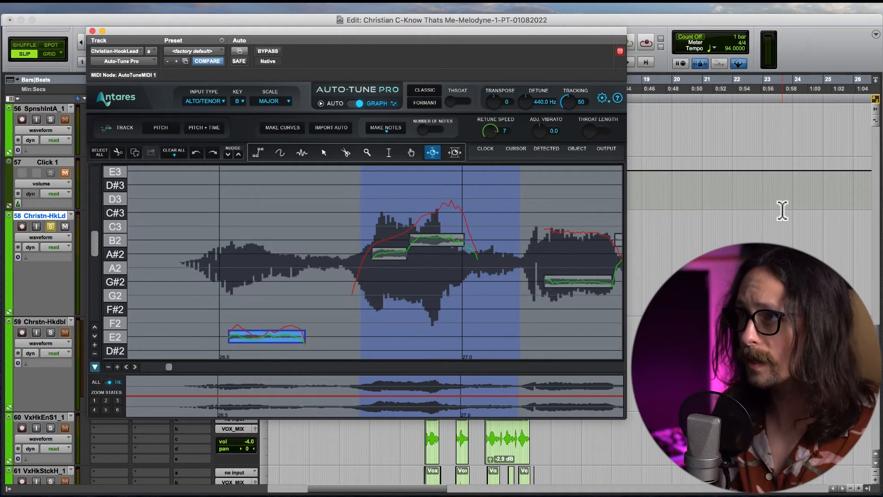
- Move the opening E2 note near 26.6 seconds up to G#2
left_click(324, 154)
left_click_drag(276, 340, 253, 282)
- Audition the hook with the opening note at G#2 and review the following phrase near 31.5 to 32 seconds
left_click(749, 15)
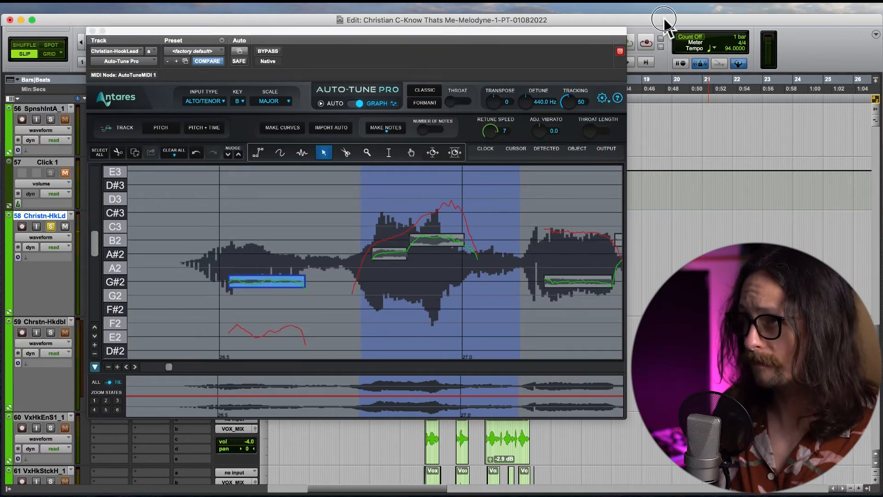
key("space")
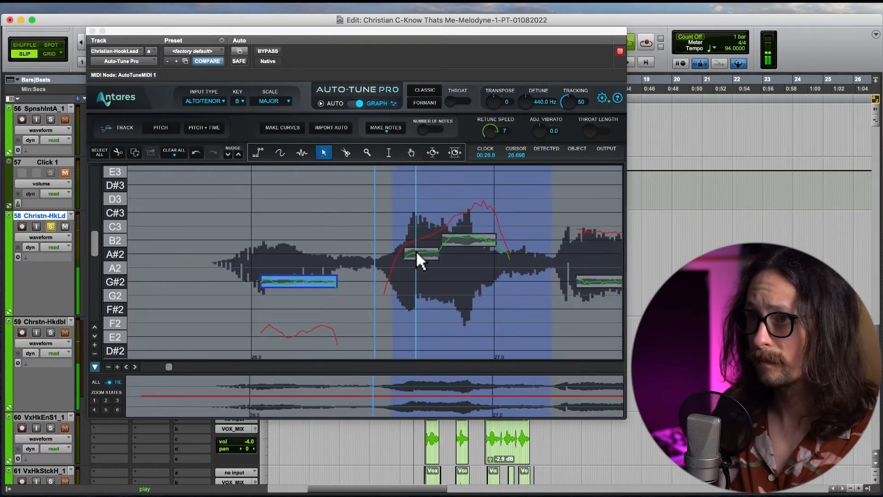
key("space")
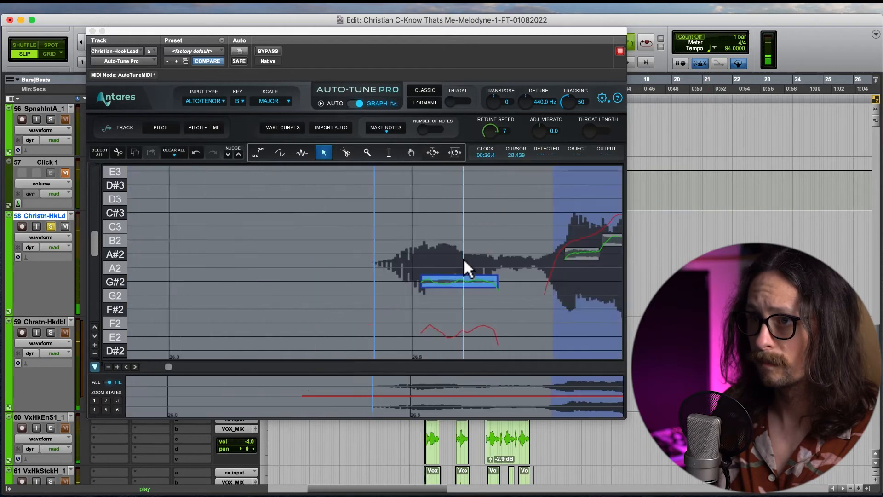
left_click_drag(387, 238, 386, 255)
key("space")
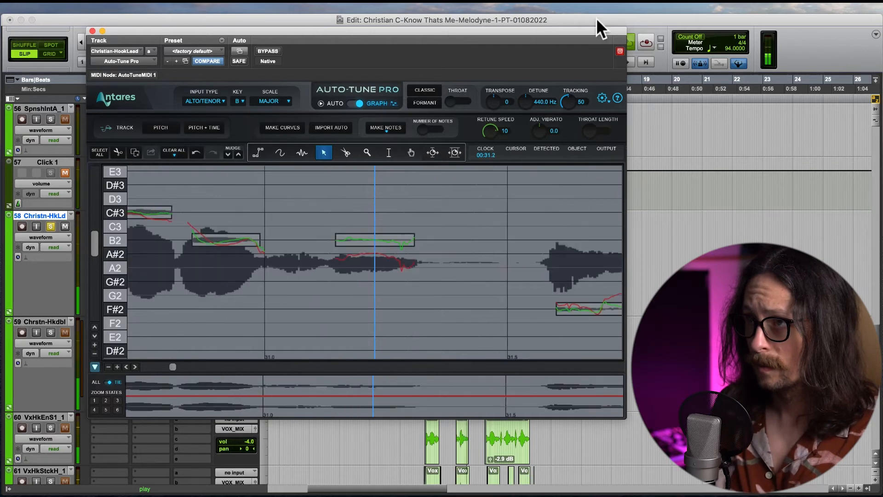
left_click(653, 19)
key("space")
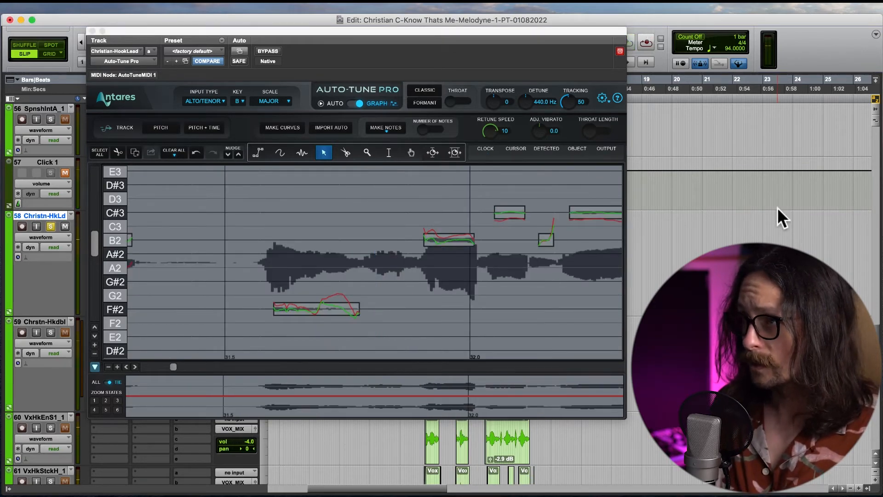
scroll(360, 269, "left", 2)
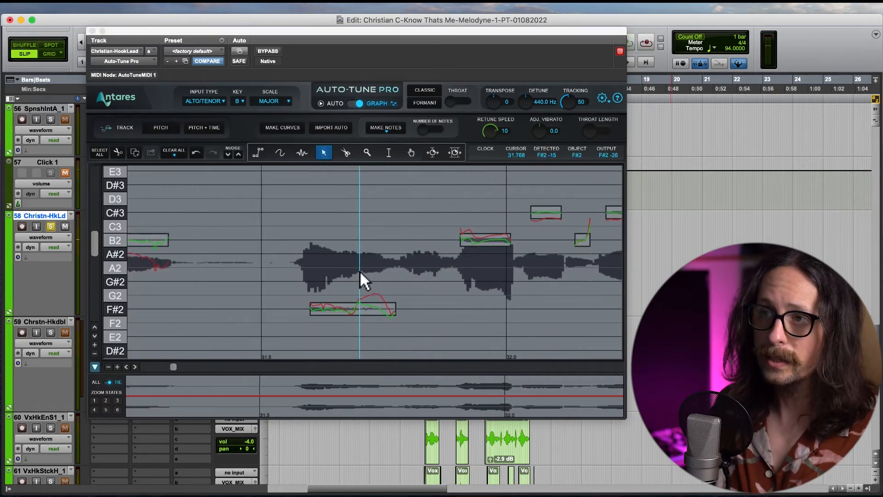
scroll(360, 270, "left", 2)
- Replace the hook lead track's pitch-correction insert with a fresh Auto-Tune Pro (mono) instance and switch it to Graph mode
left_click(92, 31)
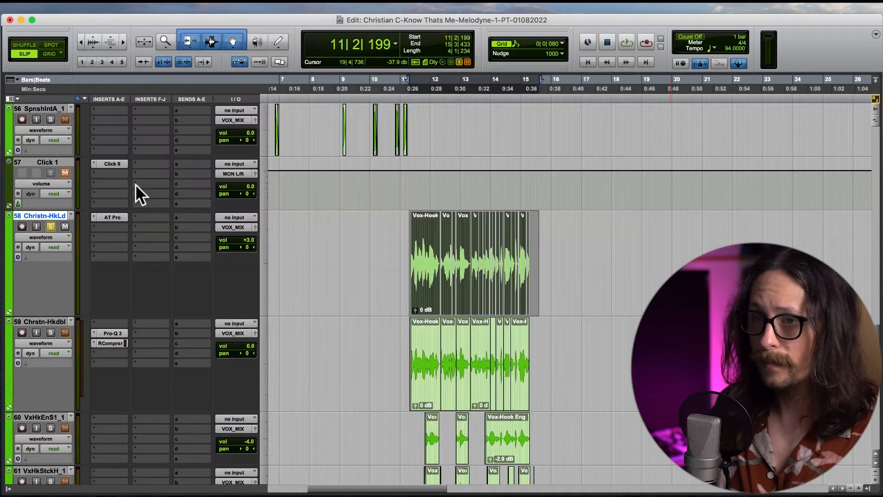
left_click(94, 216)
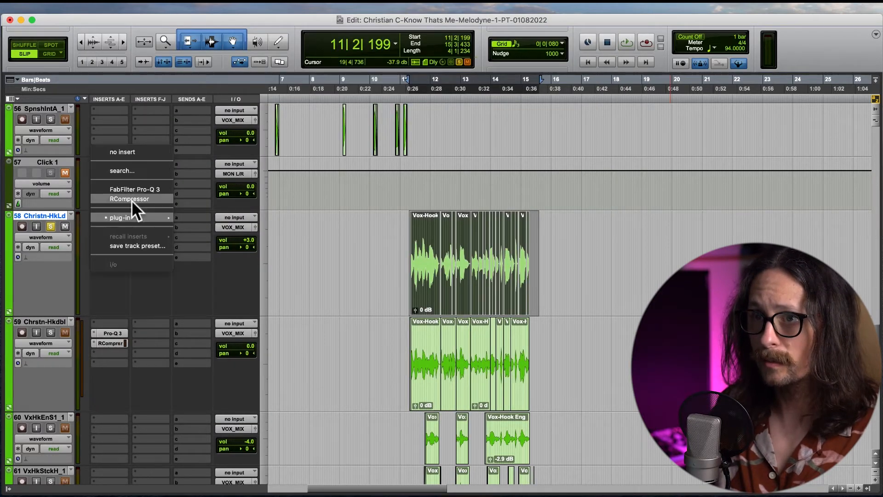
left_click(99, 217)
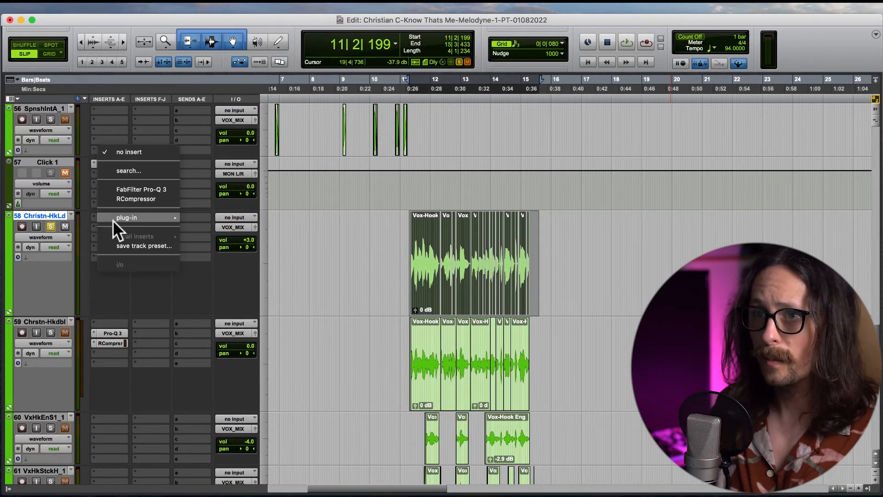
mouse_move(156, 214)
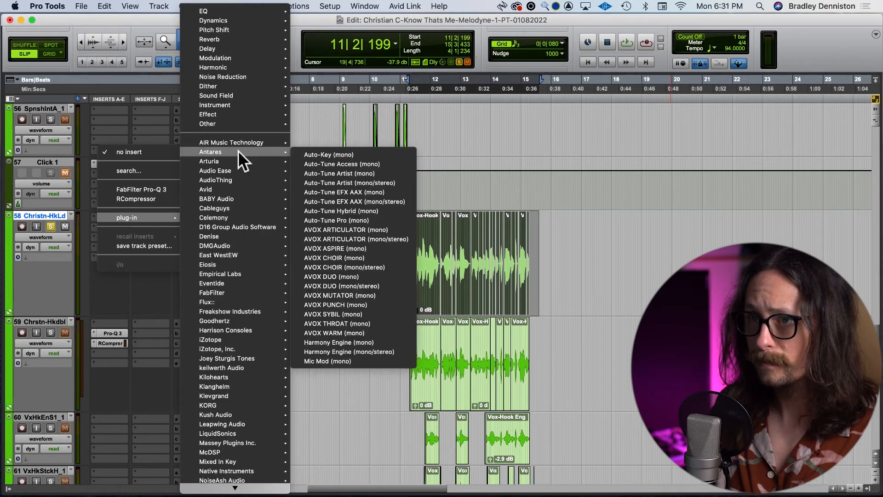
mouse_move(230, 152)
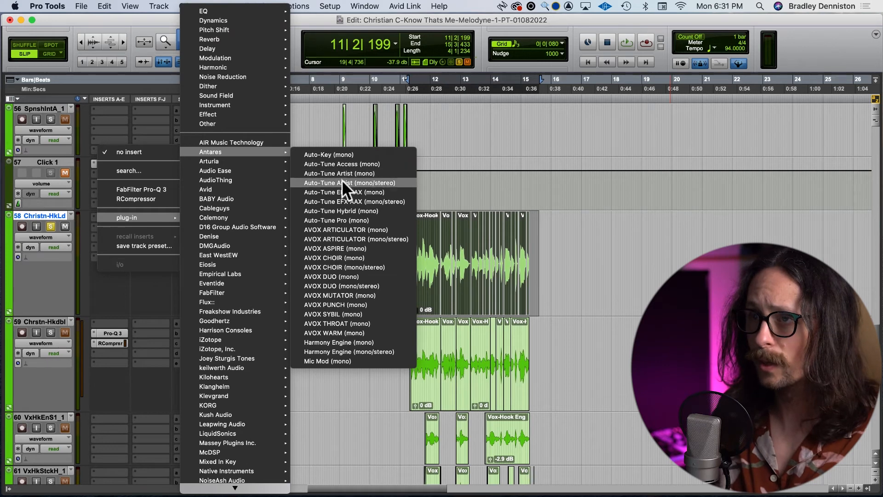
left_click(338, 216)
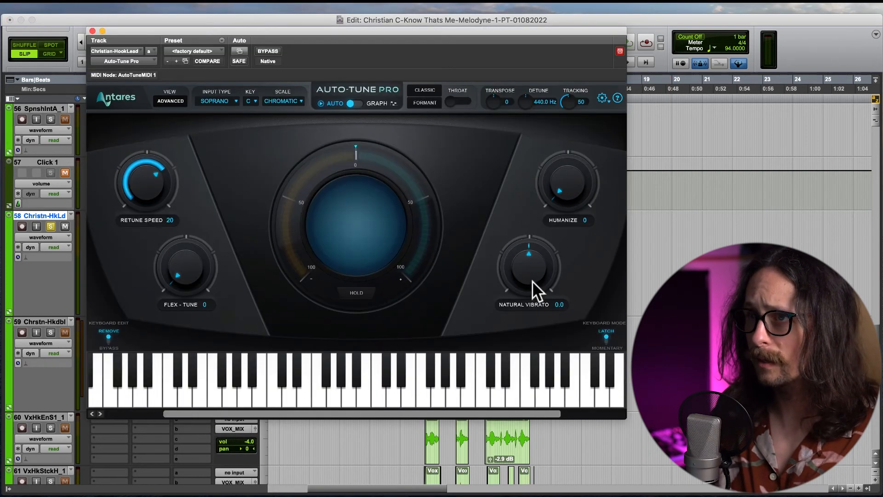
left_click(362, 103)
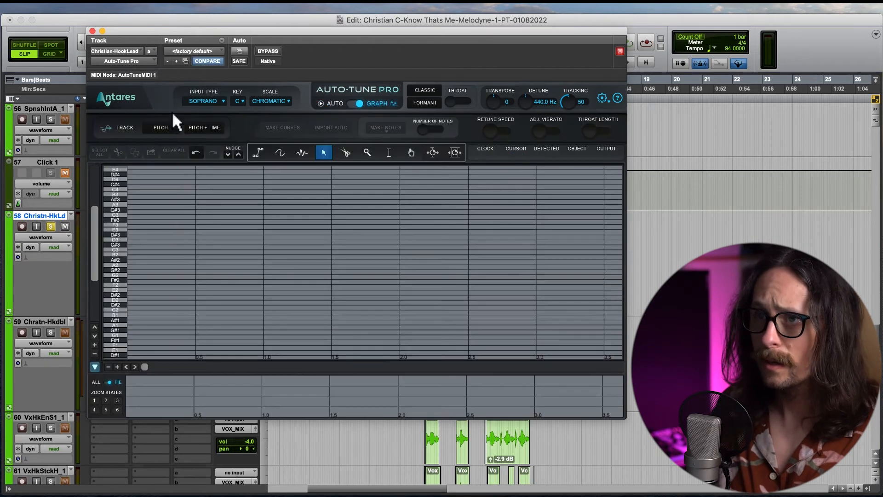
- Enable Pitch + Time tracking and play the hook lead through to capture its pitch and waveform
left_click(204, 130)
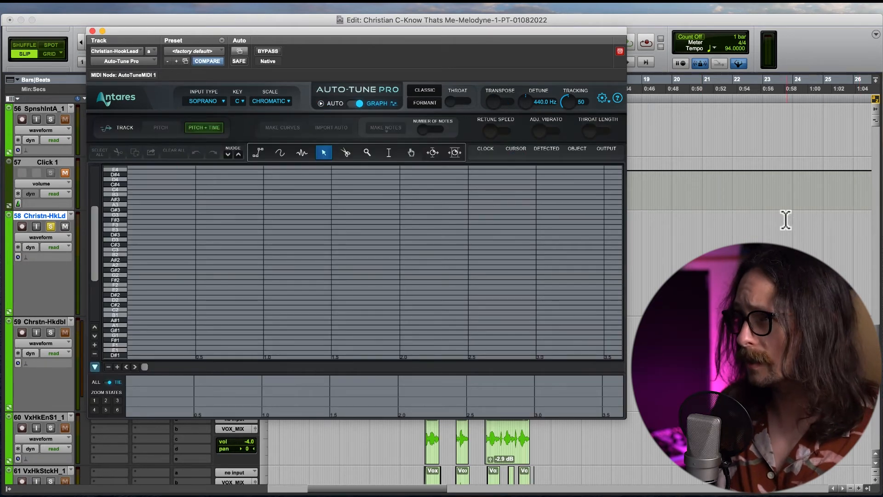
left_click(584, 15)
key("space")
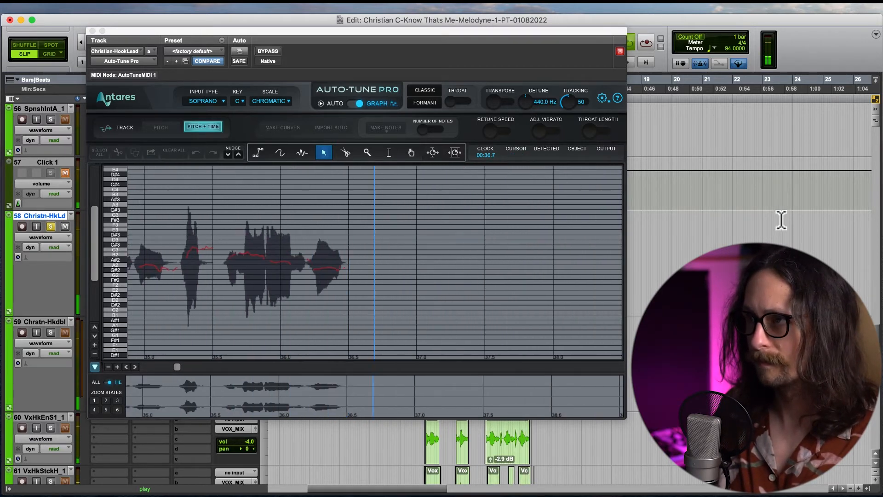
key("space")
- Set the input type to Alto/Tenor, the key to B and the scale to Major
left_click(212, 101)
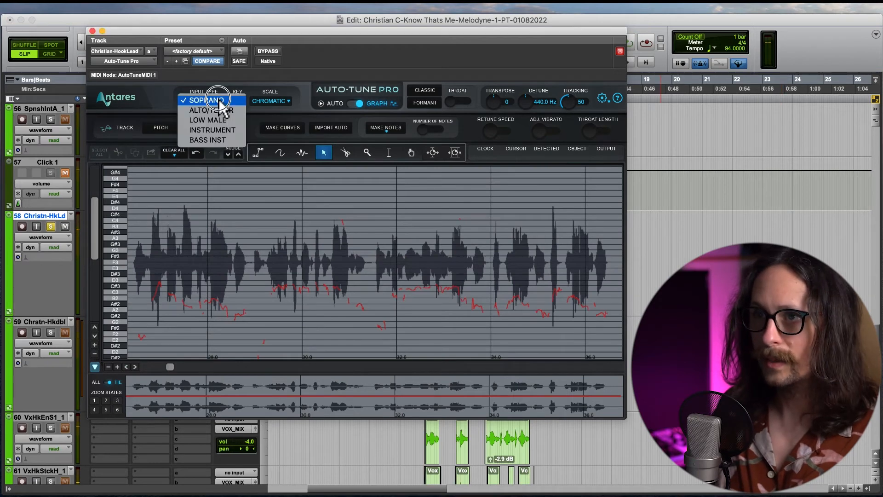
left_click(222, 114)
left_click(239, 99)
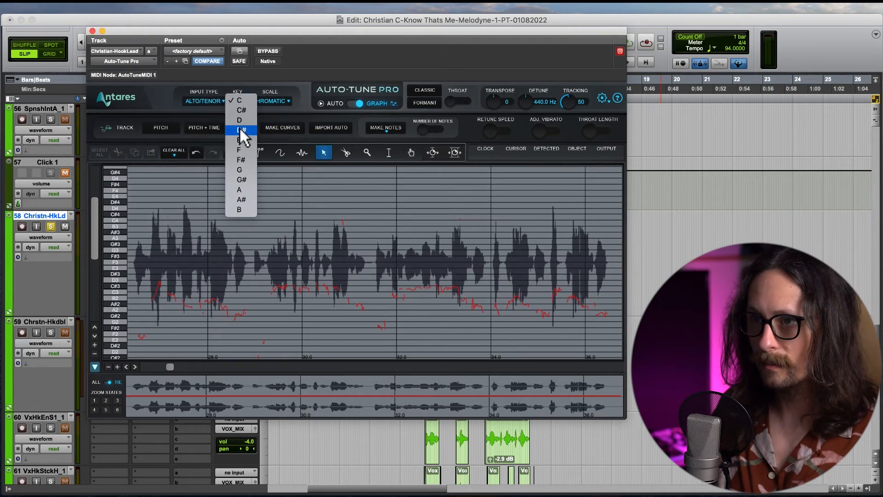
left_click(249, 209)
left_click(269, 102)
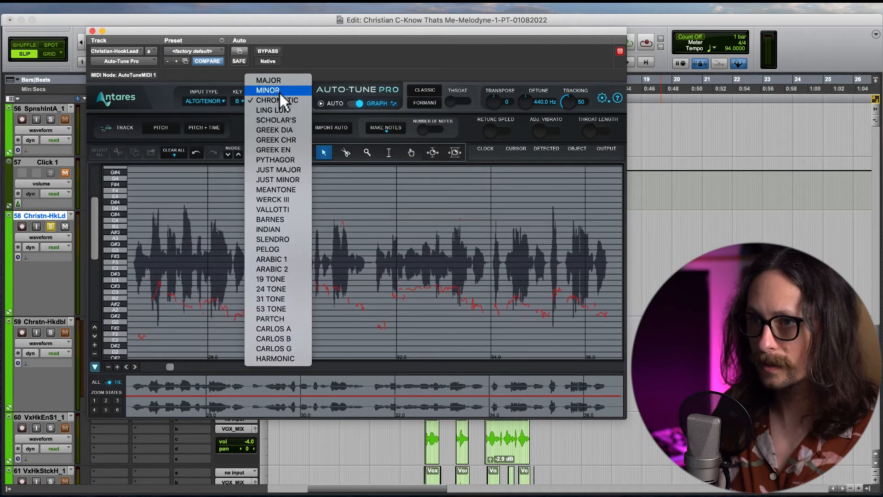
left_click(281, 79)
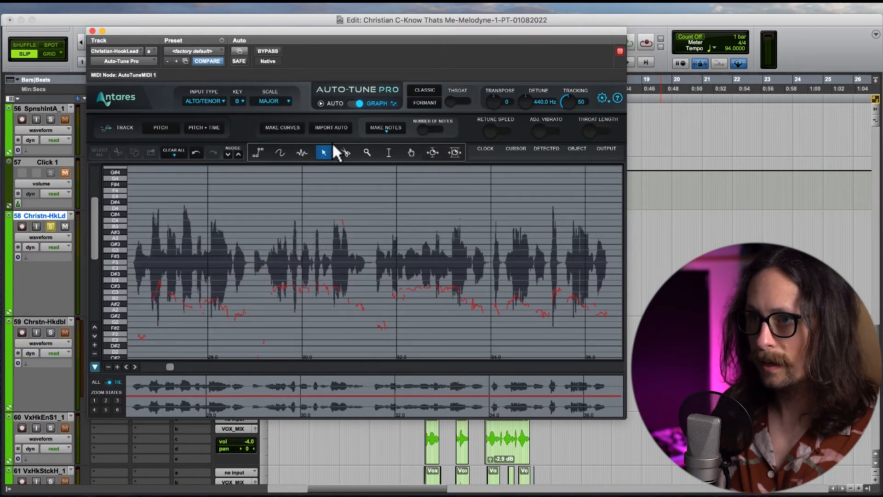
- Make note objects from the tracked hook and raise the number of notes to 100
left_click(411, 153)
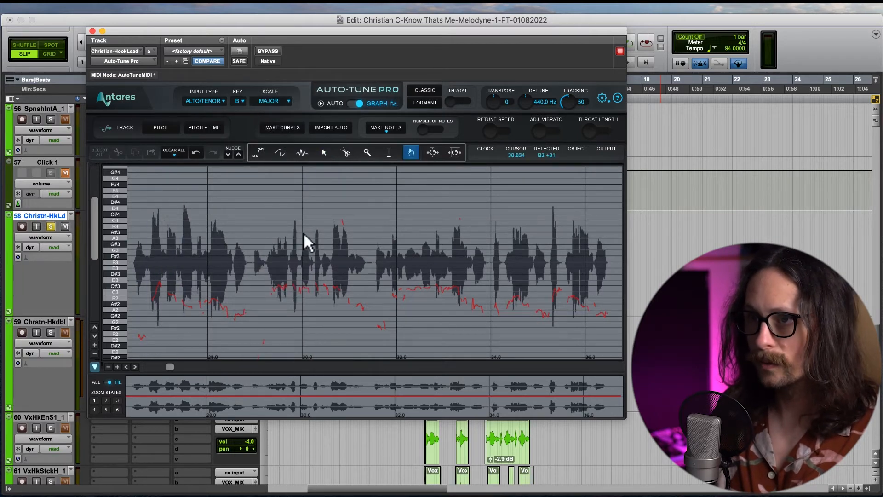
left_click_drag(239, 255, 368, 219)
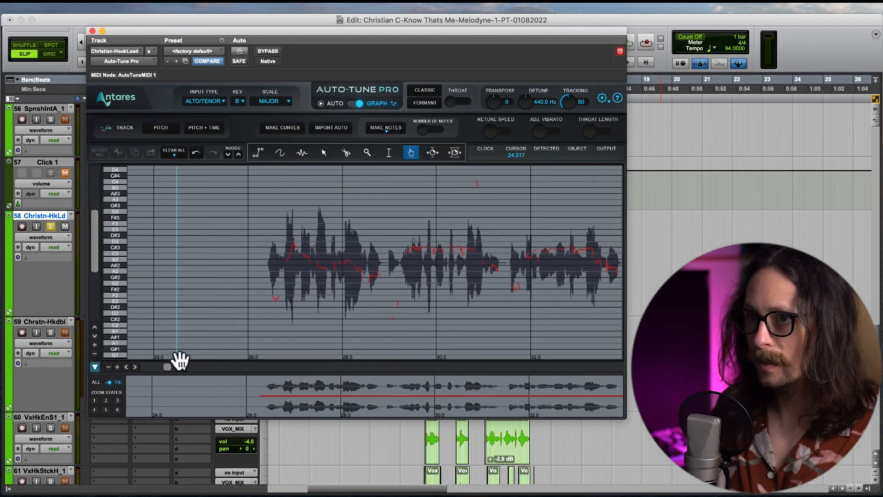
left_click(117, 367)
left_click(117, 366)
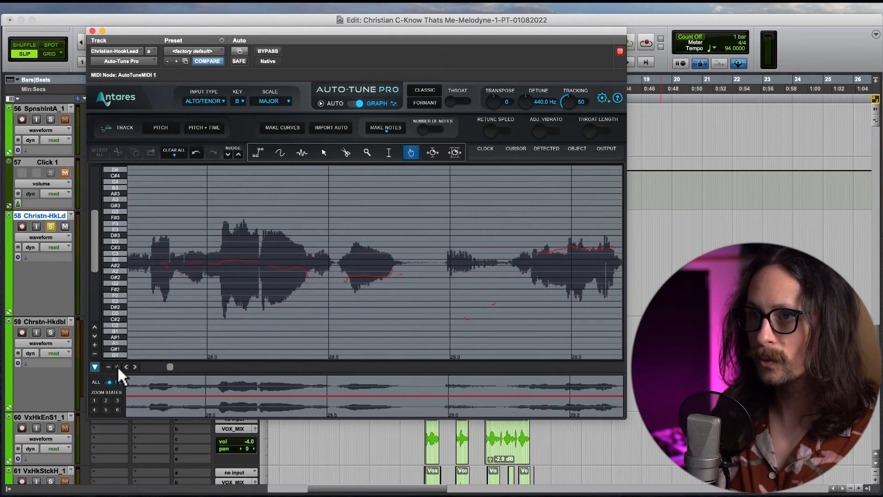
left_click_drag(170, 365, 171, 366)
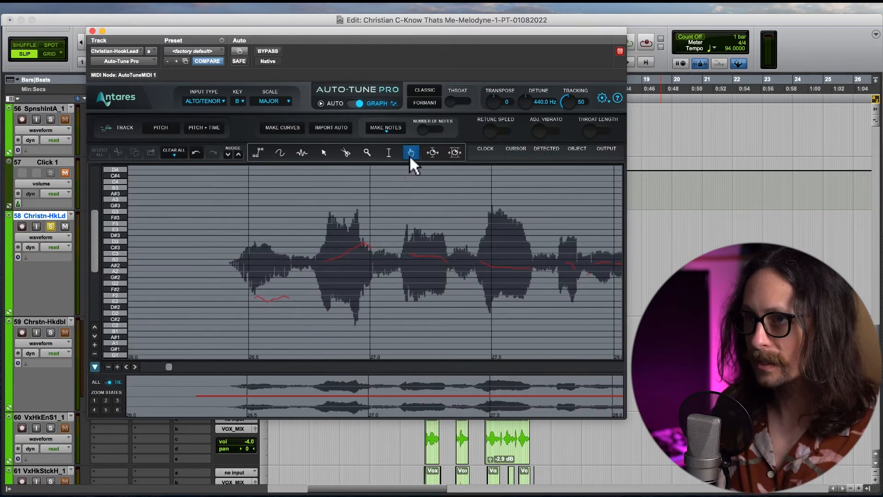
left_click(395, 133)
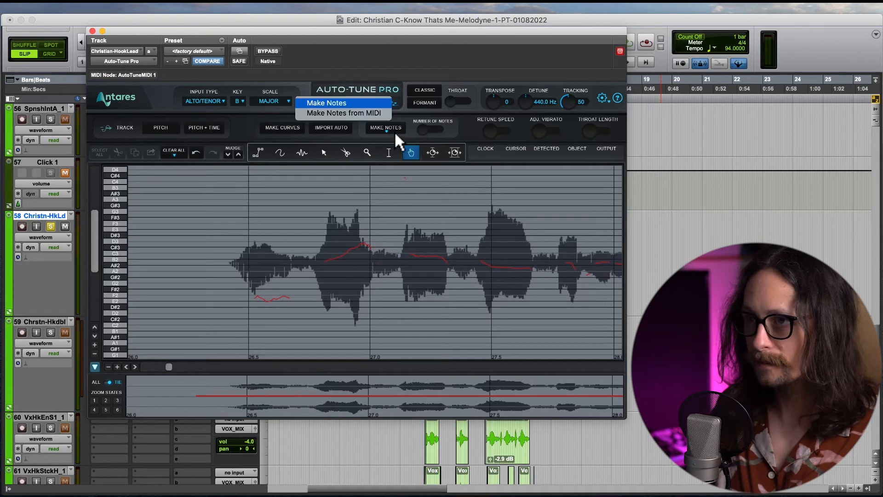
left_click(356, 105)
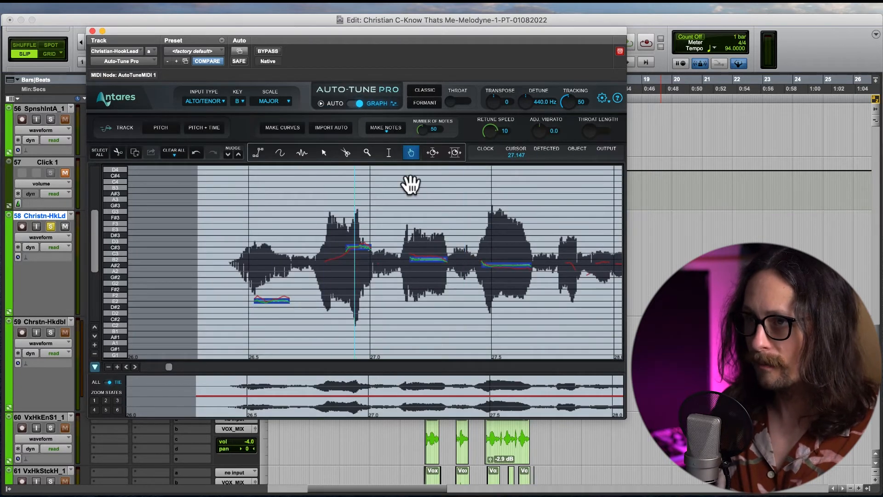
left_click_drag(424, 126, 419, 43)
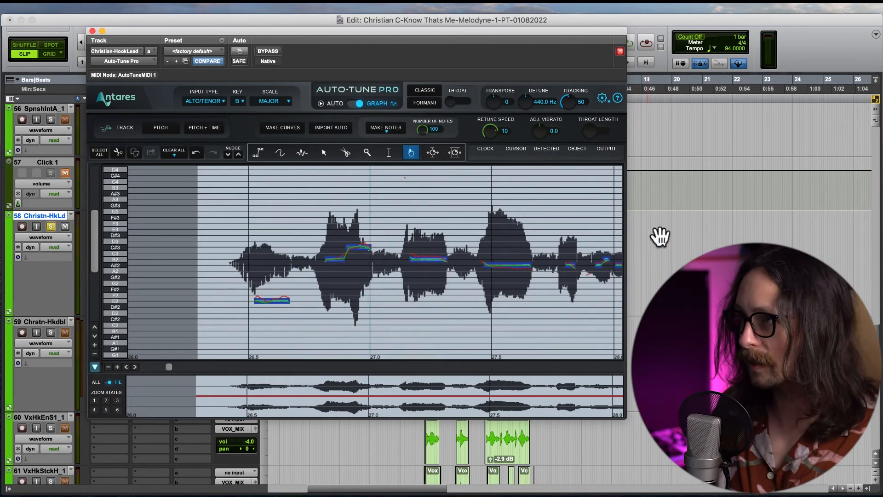
- Move all selected notes up together so the opening note near 26.6 seconds sits at A#2, and audition the hook
left_click(323, 154)
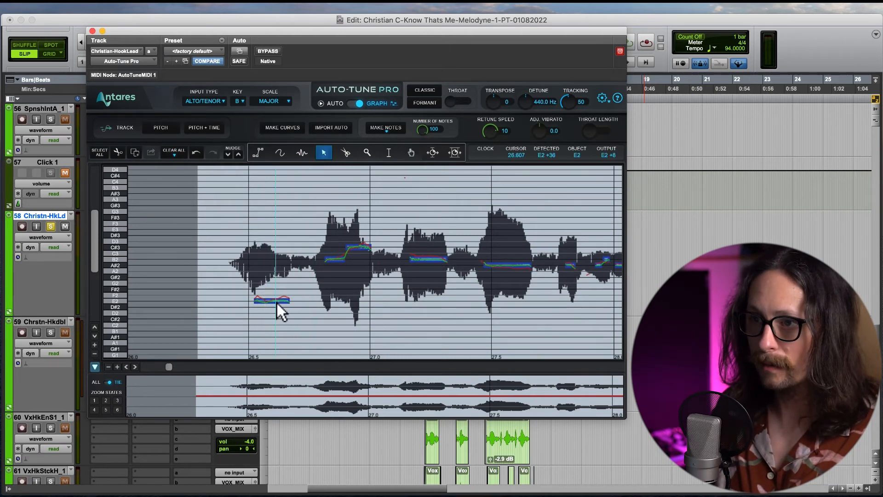
left_click_drag(276, 300, 275, 266)
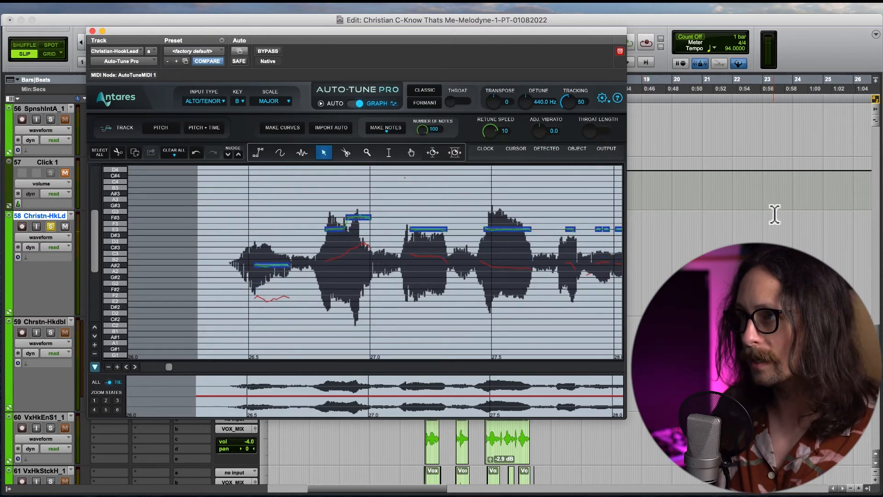
left_click(631, 45)
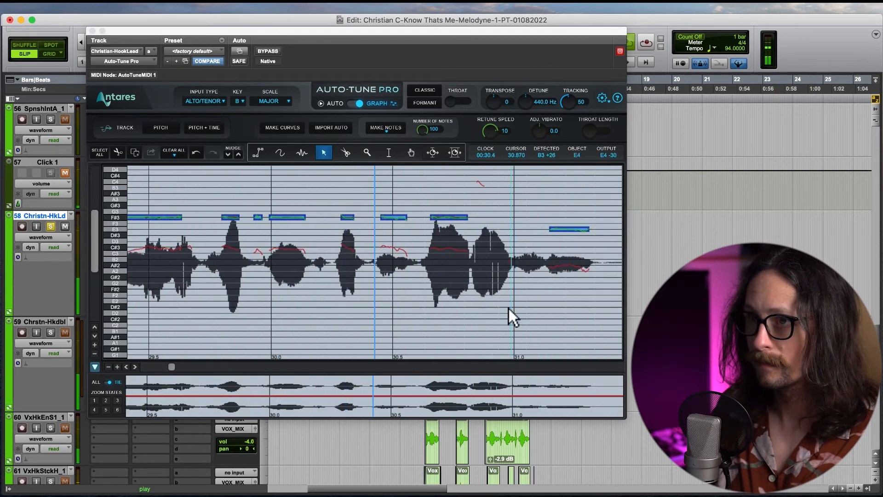
key("space")
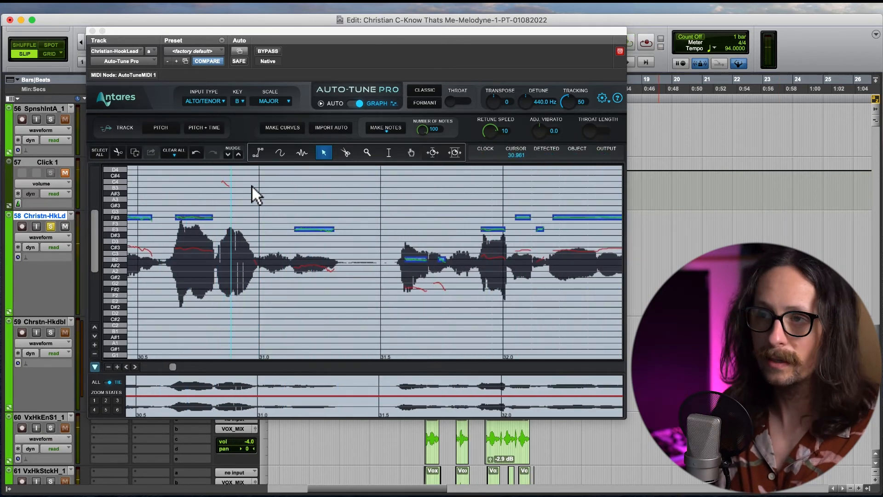
- Set the selected notes' retune speed to 26
left_click(594, 132)
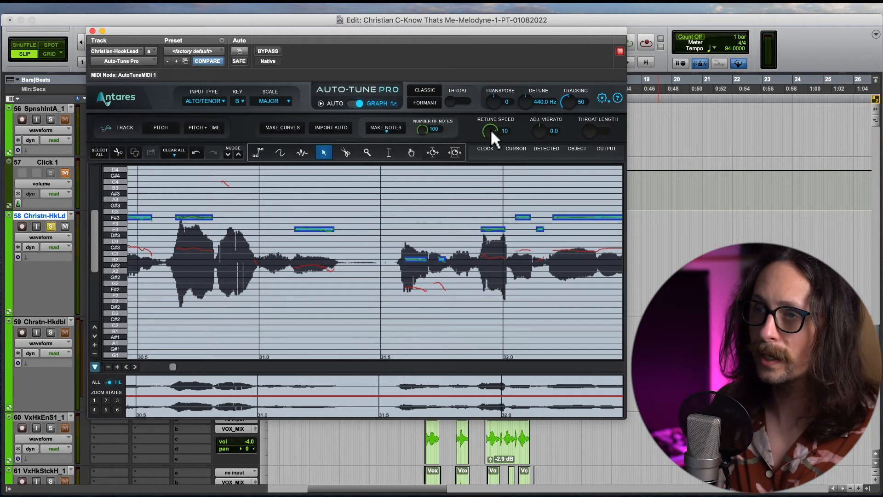
left_click_drag(490, 129, 487, 142)
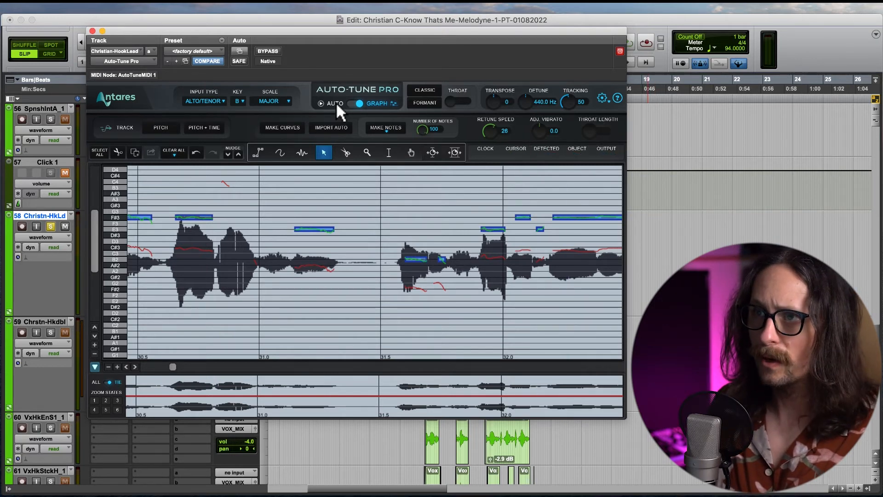
- Enable formant correction with the throat at 80 in Auto mode, and return to Graph mode during playback
left_click(353, 104)
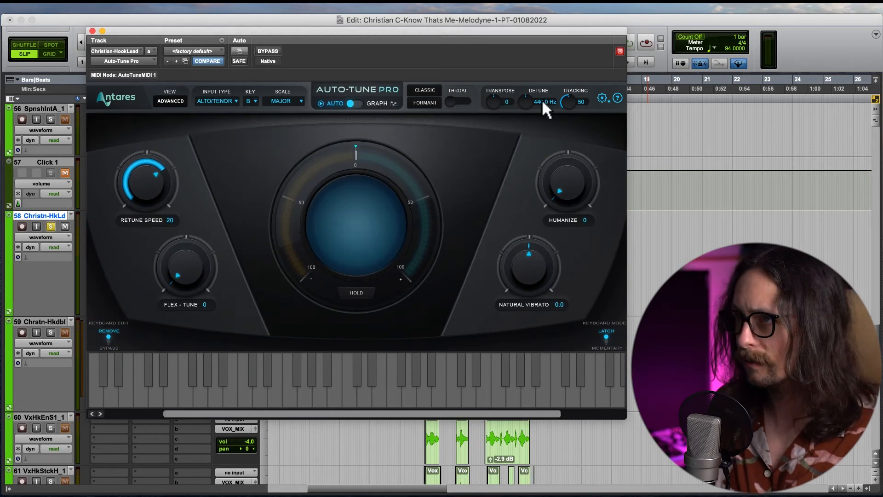
left_click(432, 103)
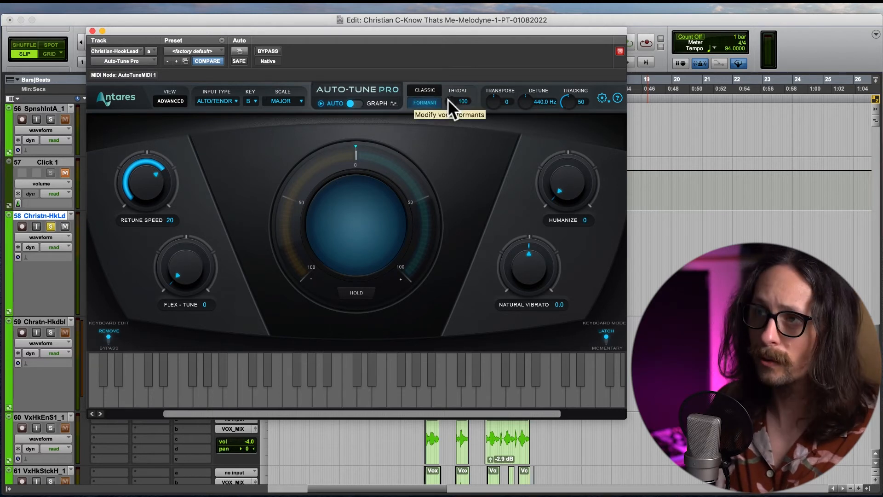
left_click_drag(448, 98, 445, 117)
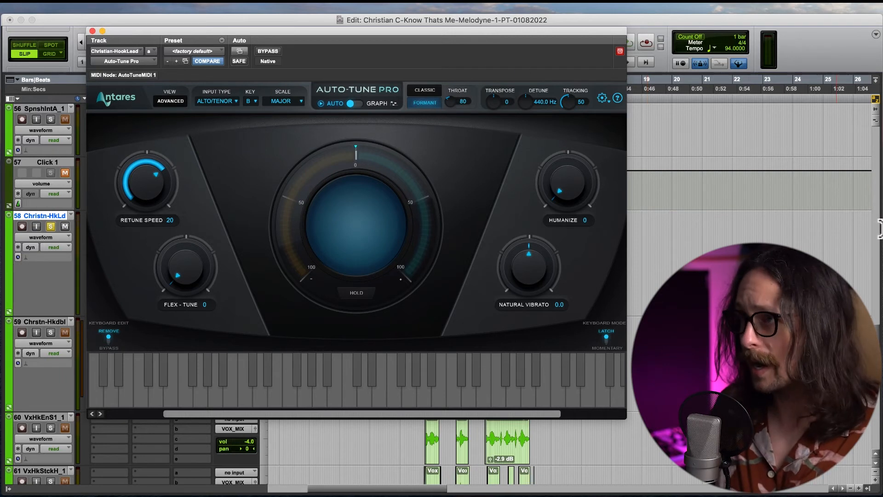
left_click(642, 19)
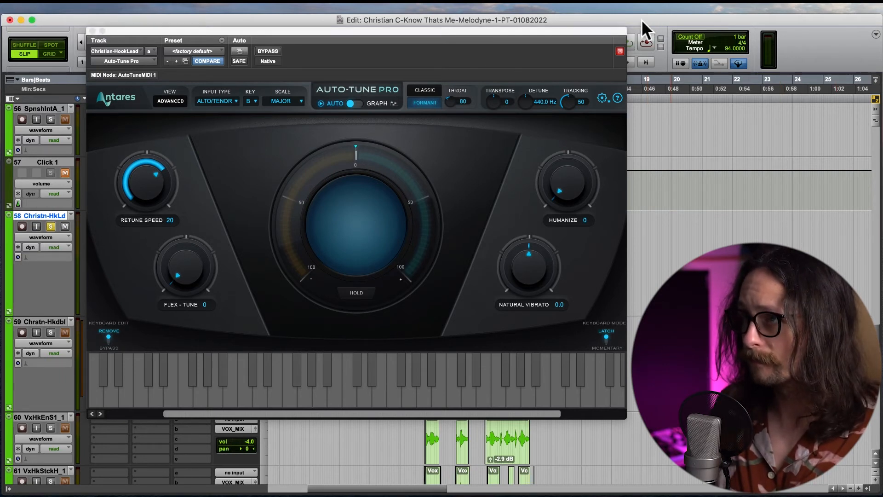
key("space")
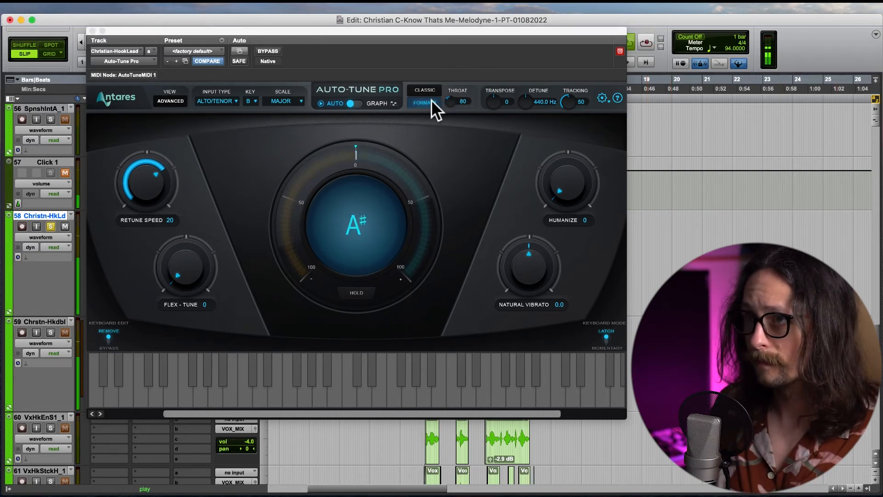
left_click(362, 102)
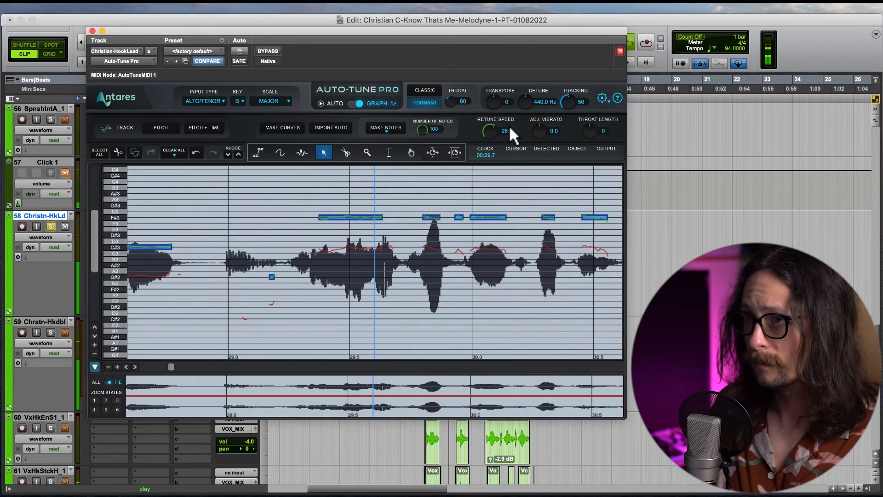
- Set the selected notes' throat length to -36 and retune speed to 58 while auditioning the hook
mouse_move(585, 143)
left_mouse_down()
mouse_move(577, 161)
mouse_move(597, 131)
mouse_move(587, 131)
left_mouse_up()
left_click_drag(490, 137, 489, 131)
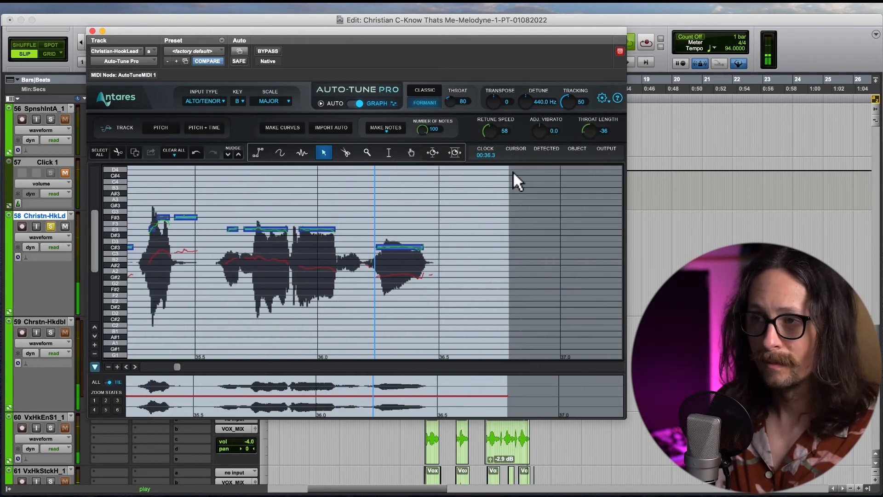
key("space")
key("space")
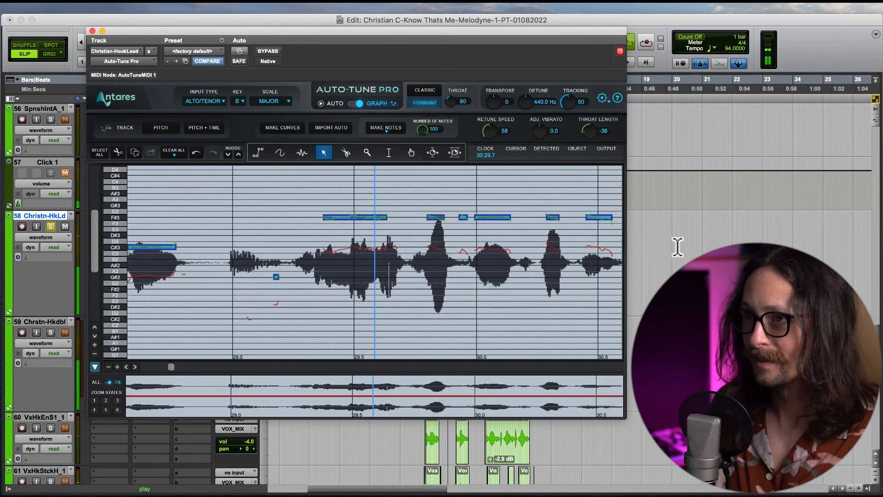
key("space")
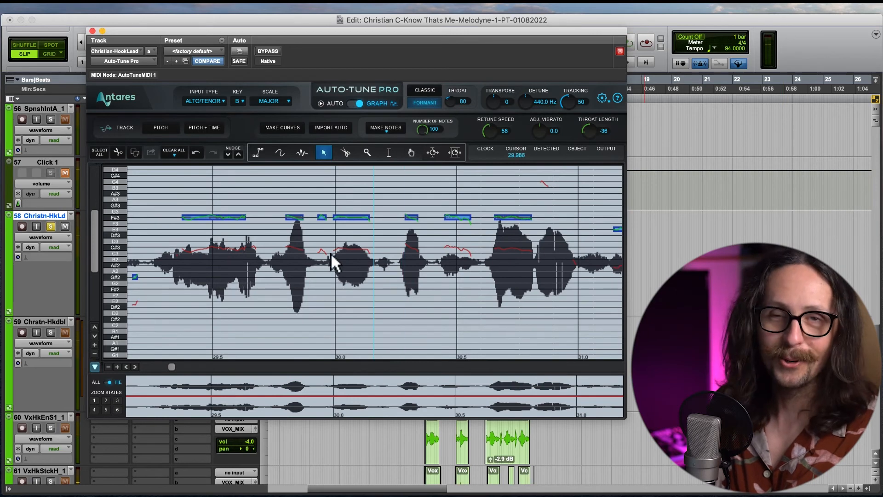
- Regenerate the hook's note objects with the number of notes lowered to 73
scroll(371, 277, "left", 10)
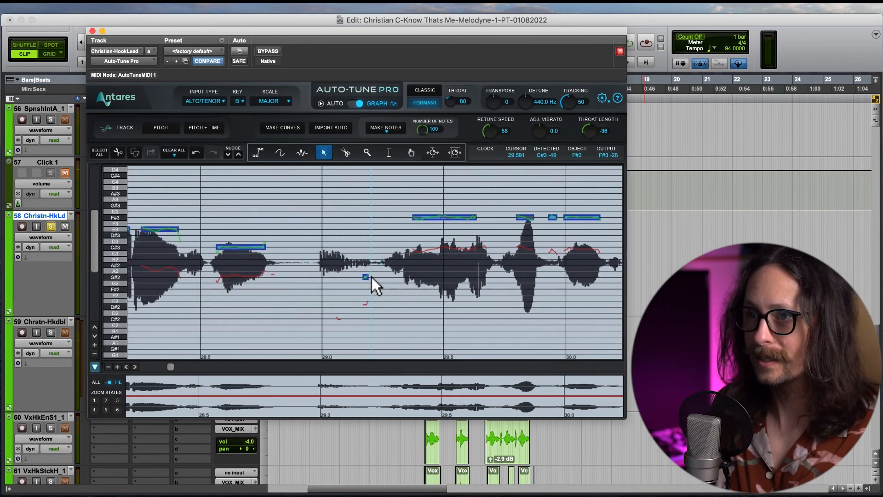
scroll(371, 276, "left", 5)
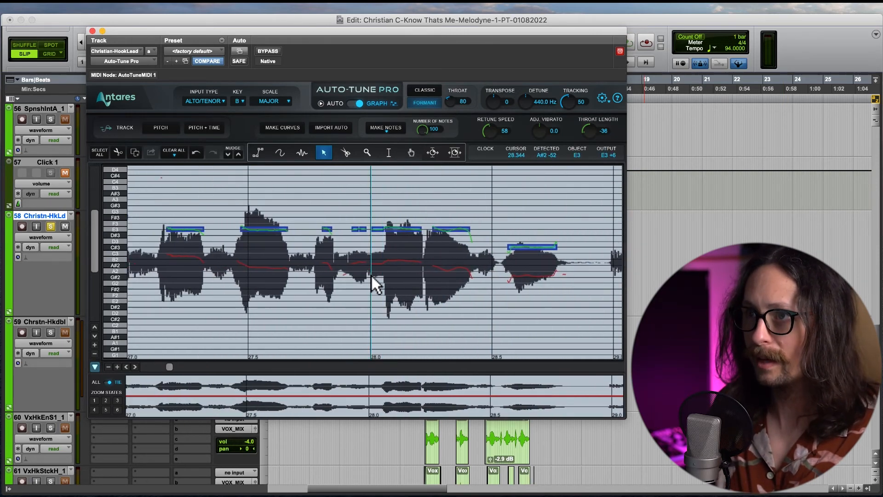
scroll(372, 275, "right", 5)
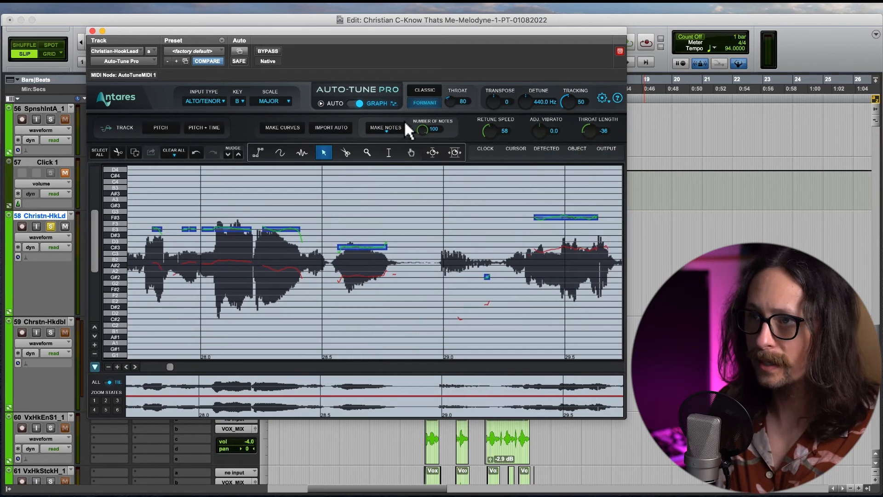
left_click_drag(420, 129, 421, 177)
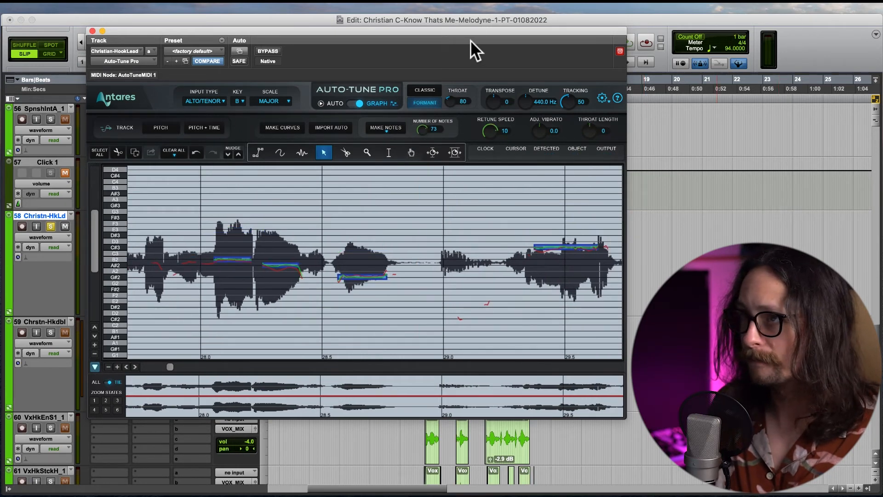
- Play the hook with the regenerated notes and set their throat length to -26
left_click(482, 20)
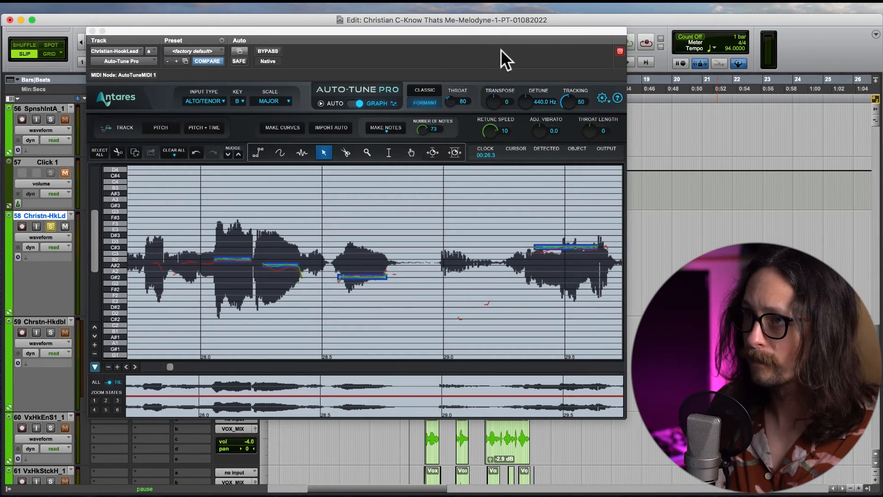
key("space")
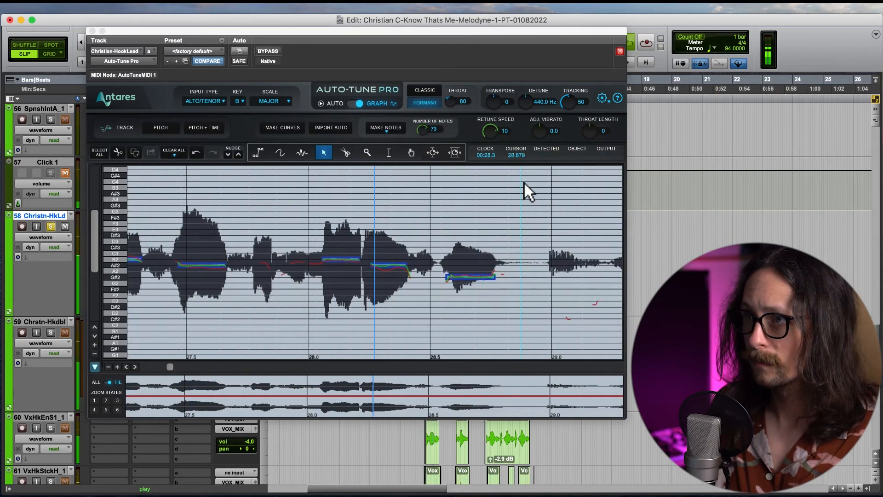
left_click_drag(590, 146, 591, 168)
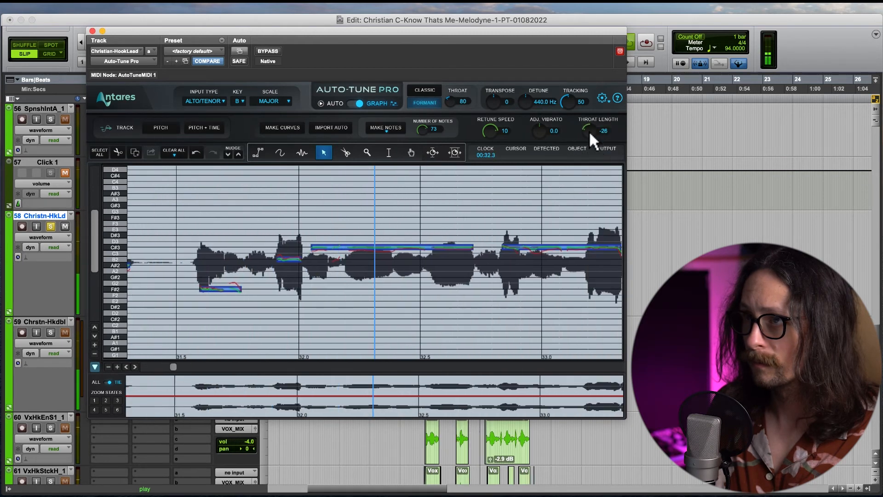
- Audition the selected notes at throat lengths of -50, 50 and -30 with retune speed 26, and reset the throat length to 0
left_click_drag(588, 131, 576, 159)
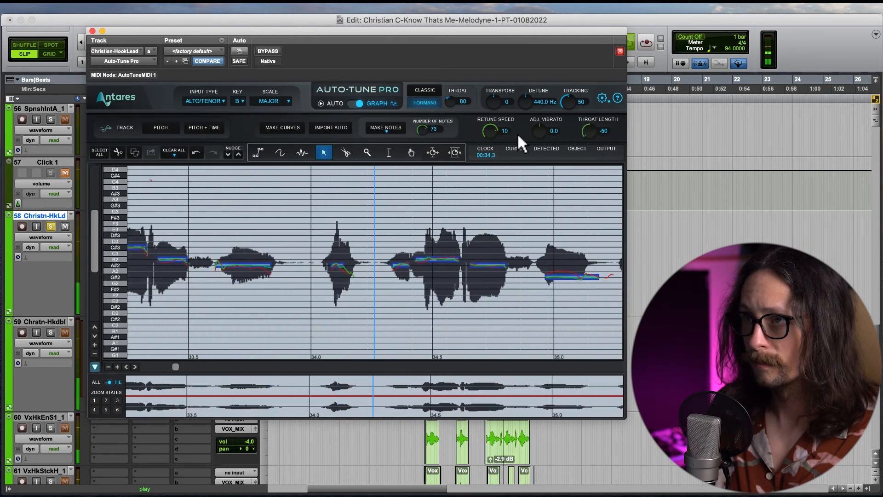
left_click_drag(482, 135, 487, 148)
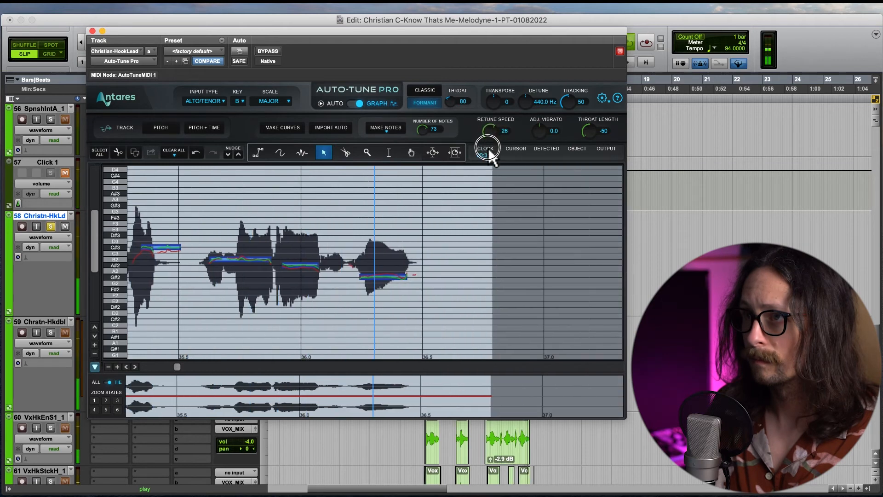
mouse_move(586, 134)
left_mouse_down()
mouse_move(604, 26)
mouse_move(578, 128)
left_mouse_up()
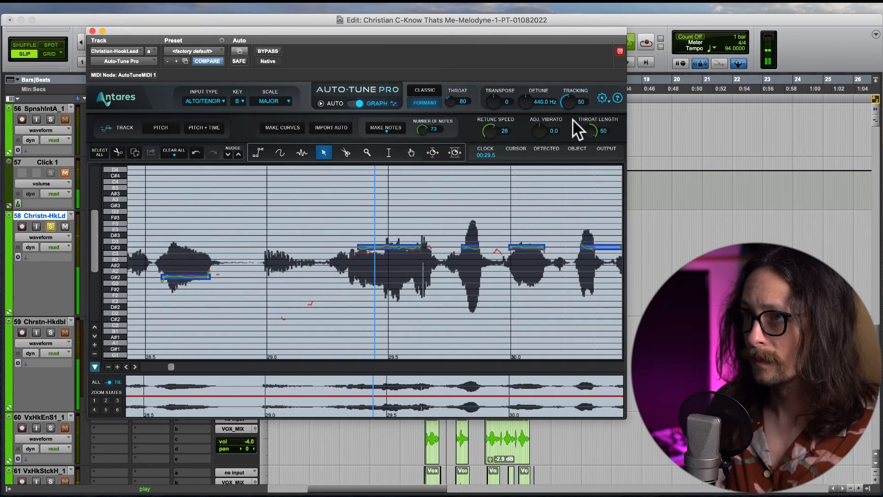
left_click_drag(579, 195, 578, 203)
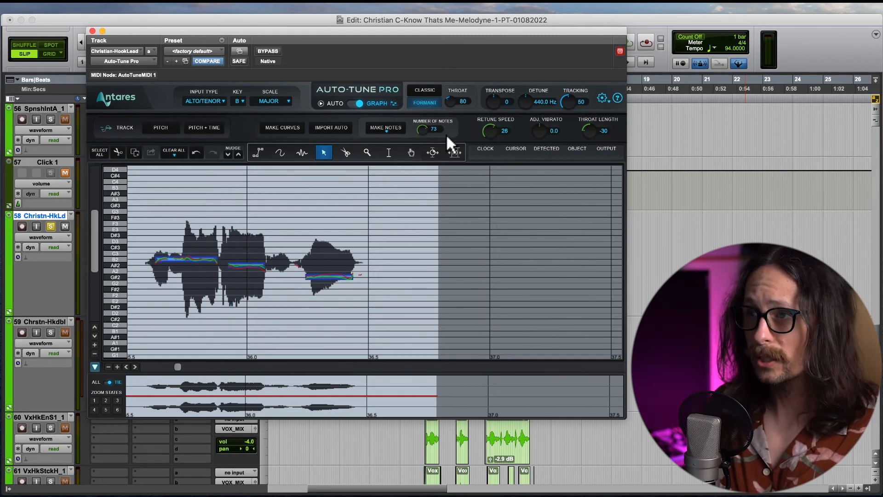
left_click(589, 131, "alt")
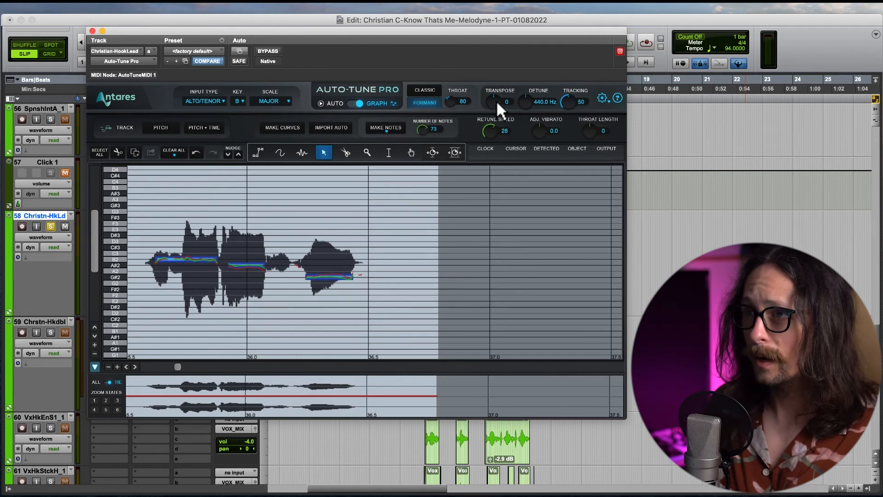
- Transpose the vocal by -12 and play the hook, setting throat length to 43 and retune speed to 3
left_click_drag(496, 100, 472, 272)
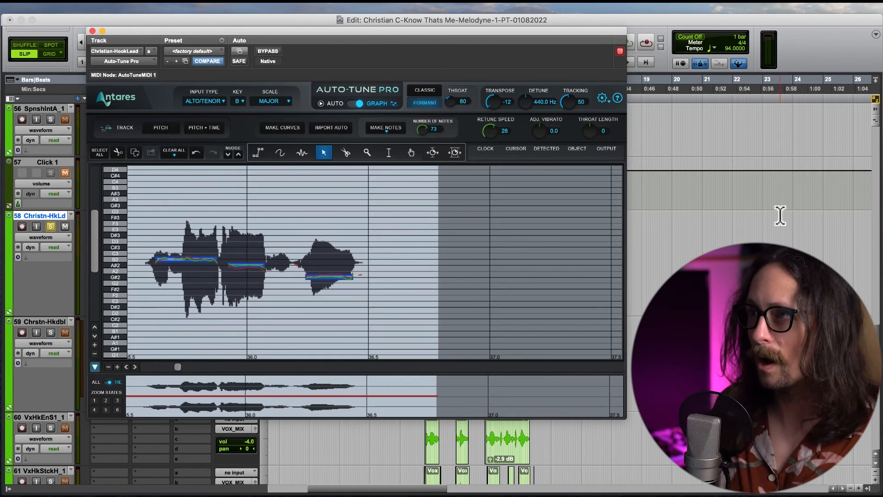
left_click(628, 19)
key("space")
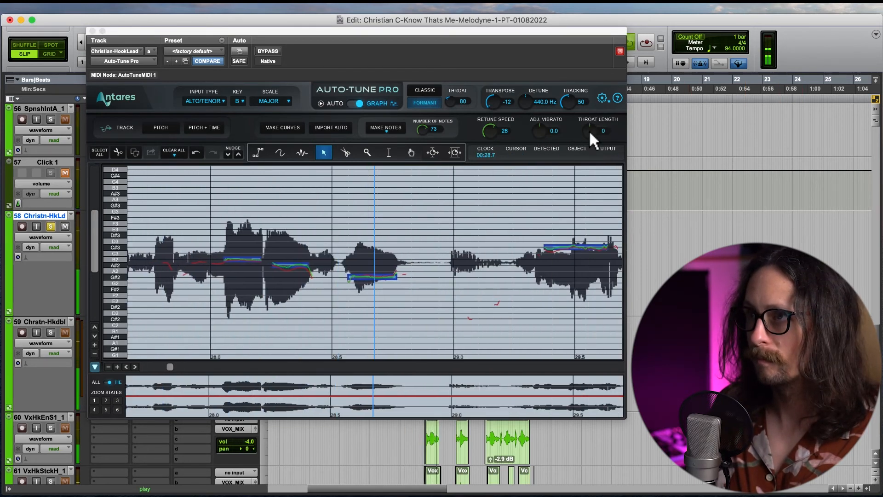
left_click(590, 129)
mouse_move(588, 126)
left_mouse_down()
mouse_move(592, 113)
mouse_move(585, 122)
left_mouse_up()
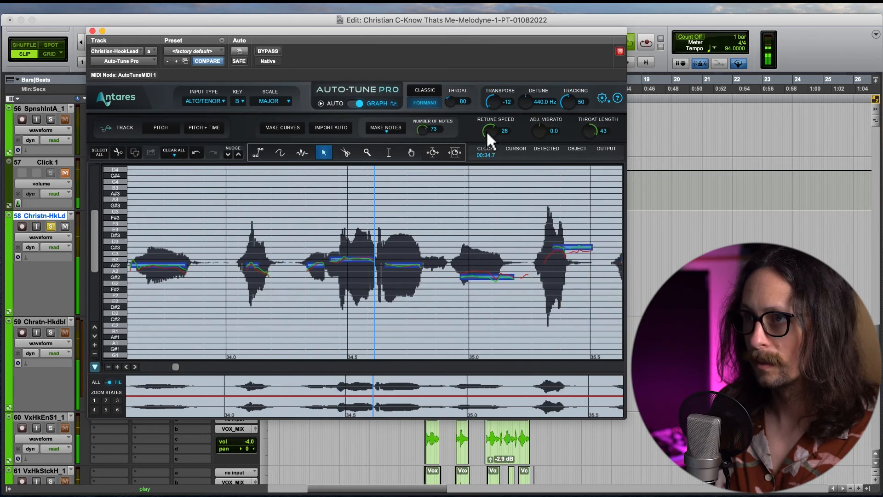
mouse_move(487, 131)
left_mouse_down()
mouse_move(491, 57)
mouse_move(490, 136)
left_mouse_up()
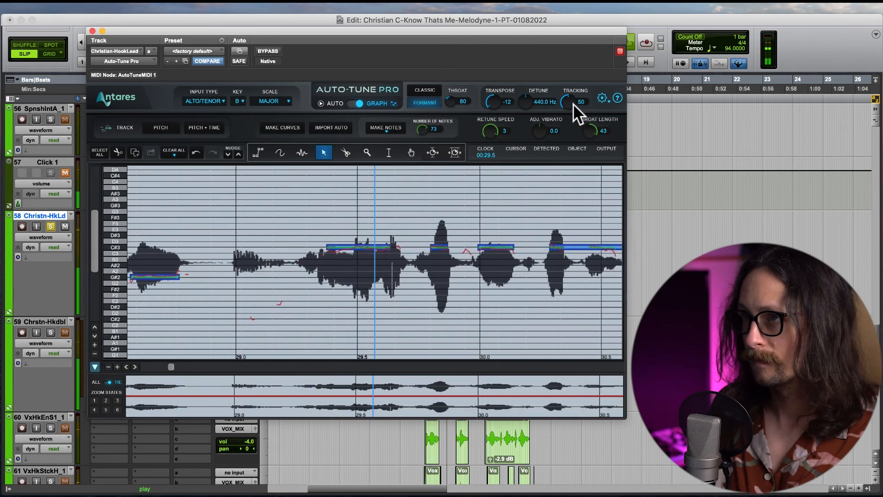
- Transpose the vocal to 12 with the throat length at -50 during playback, and stop the playback
left_click(496, 101)
left_click_drag(497, 103, 537, 6)
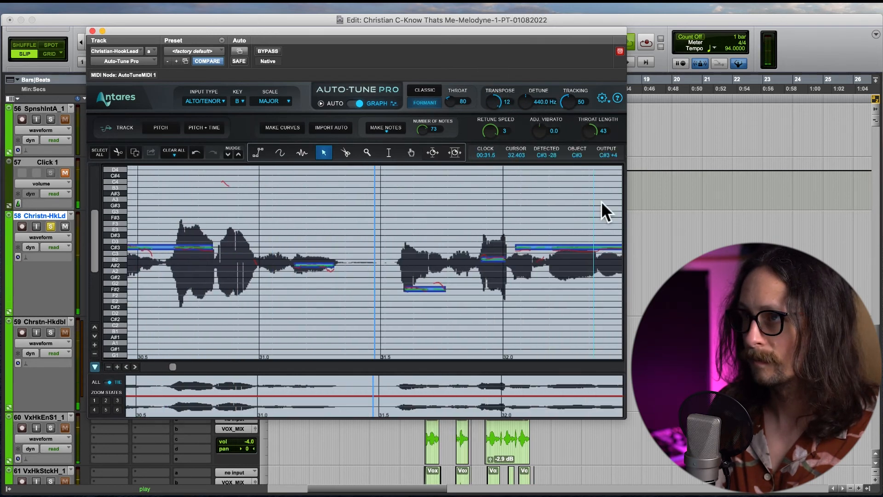
left_click_drag(591, 133, 587, 158)
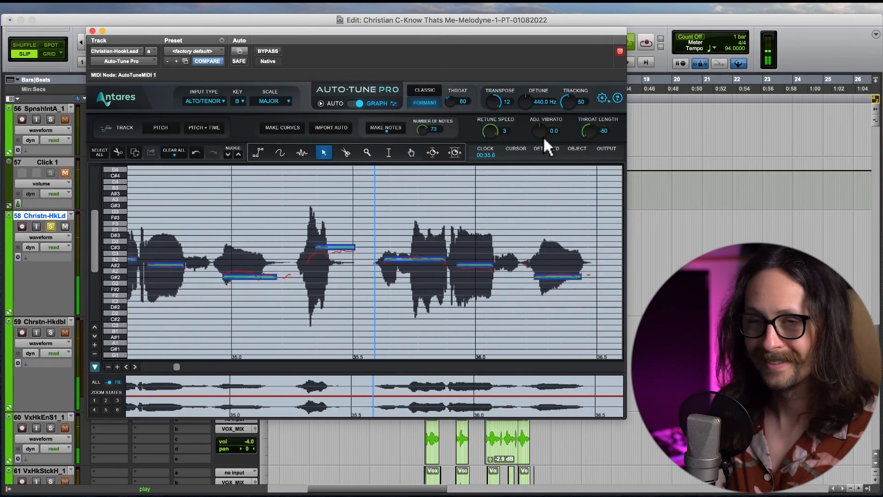
key("space")
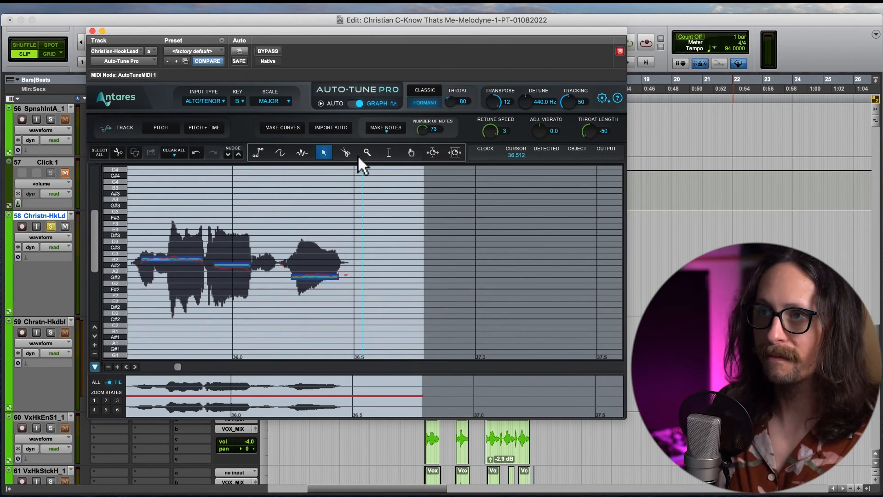
- Move the hook's first note object down to B1 and set its throat length to -13
scroll(390, 262, "left", 5)
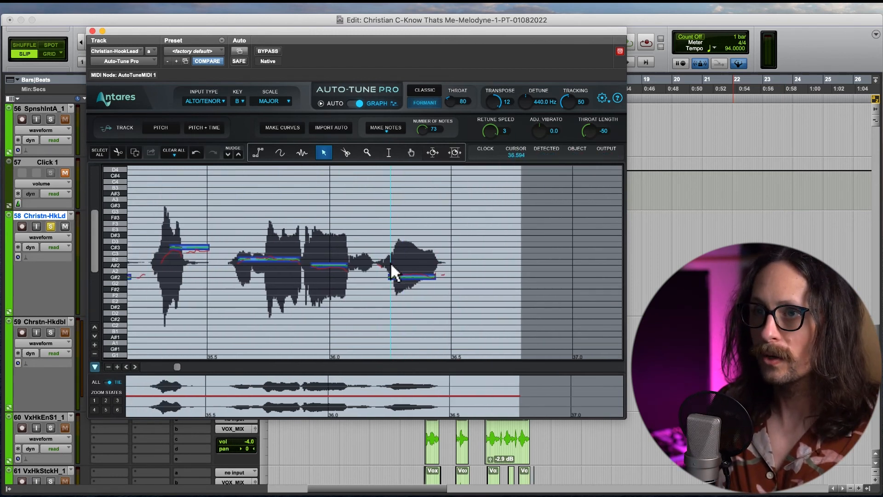
scroll(390, 261, "left", 5)
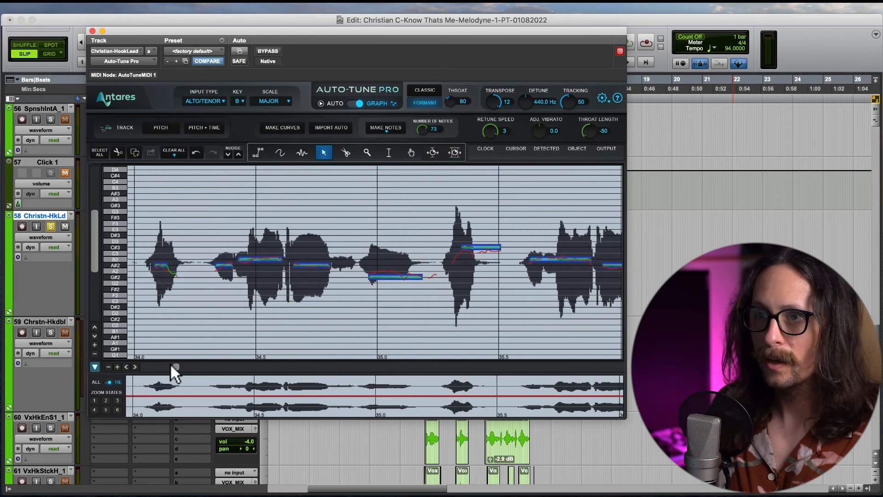
left_click_drag(174, 370, 167, 371)
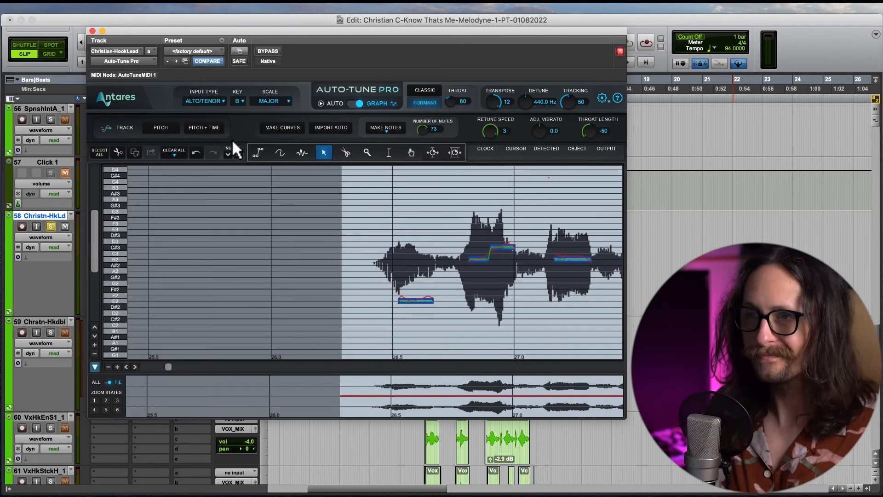
left_click(354, 104)
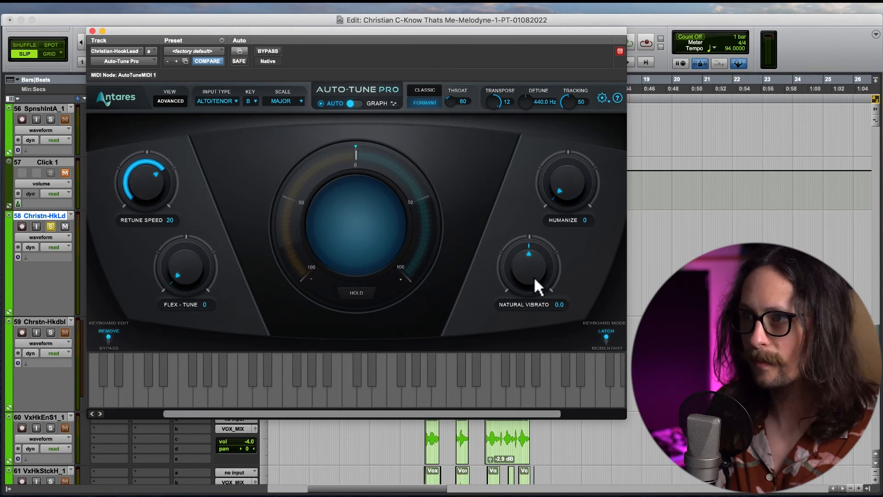
left_click(360, 102)
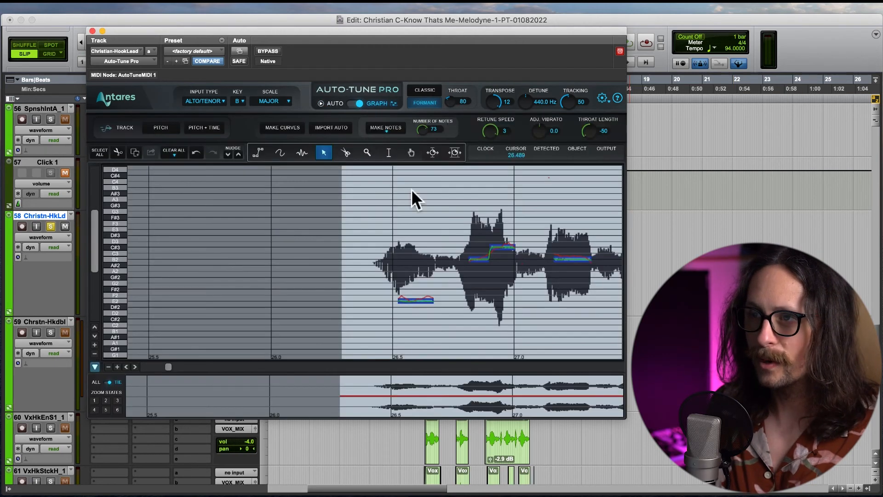
left_click(410, 300)
left_click_drag(409, 299, 403, 330)
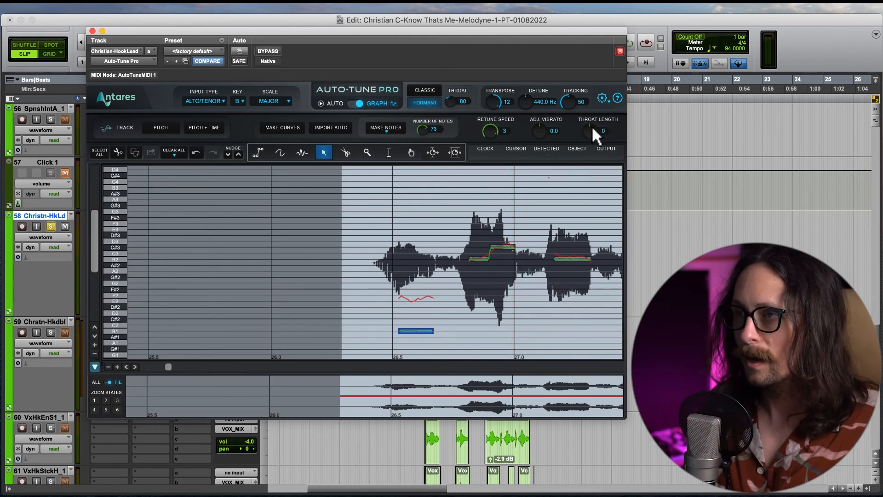
left_click_drag(593, 128, 581, 145)
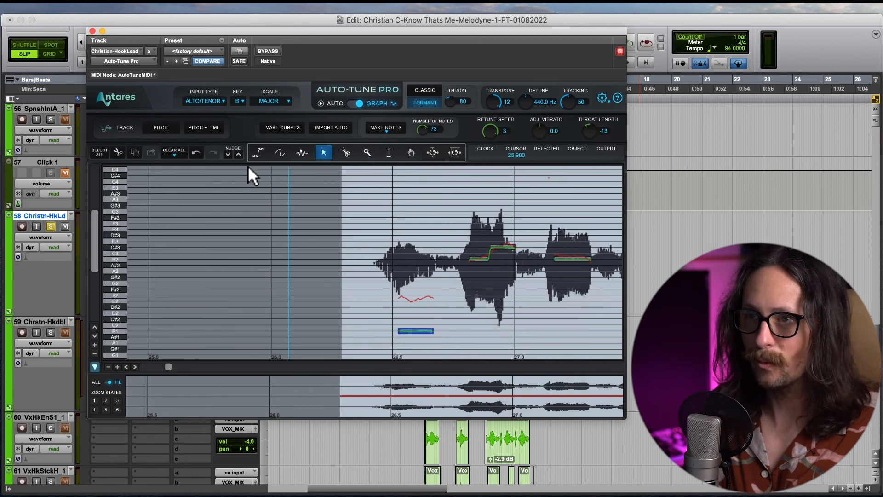
- Clear both the pitch and time edits and make the note objects again in Graph mode
left_click(175, 156)
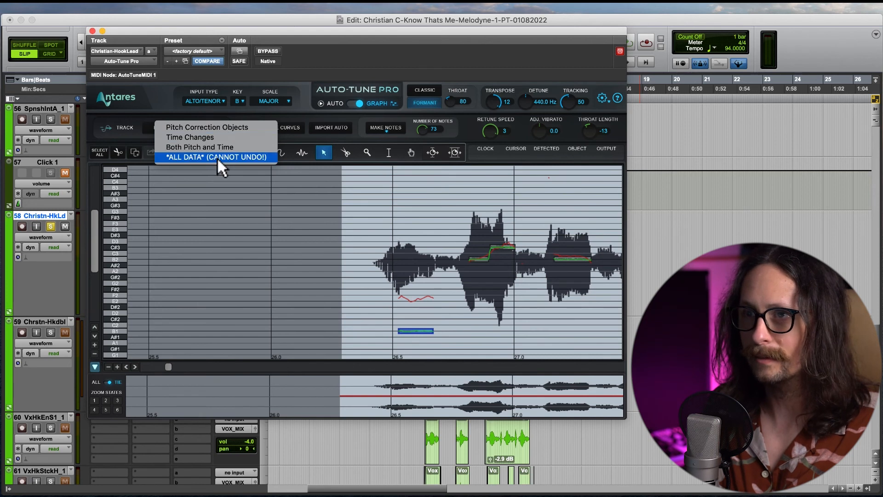
left_click(214, 144)
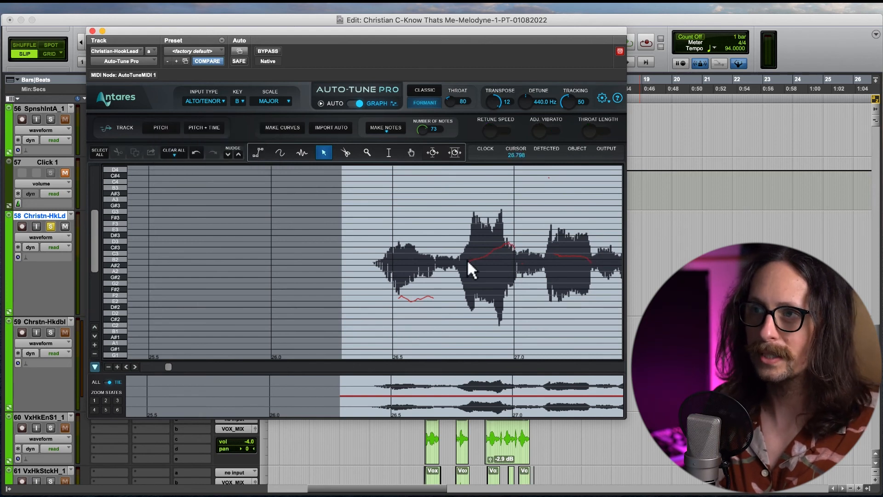
left_click(384, 130)
left_click(353, 101)
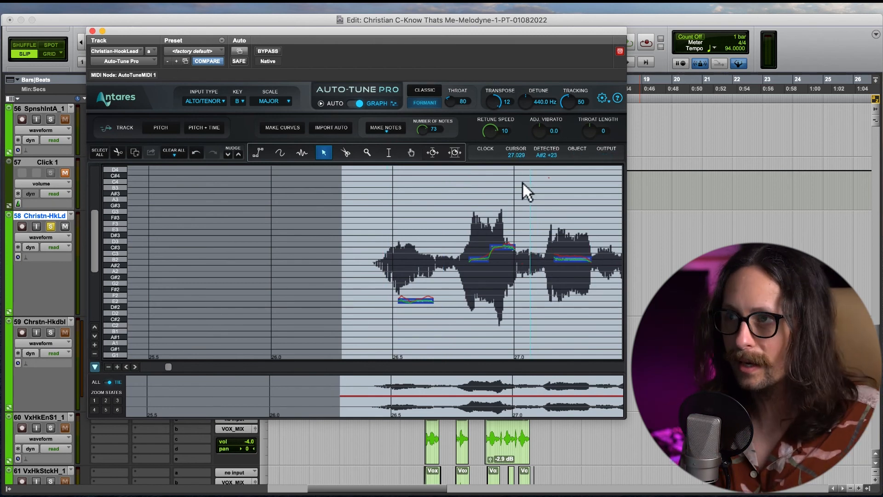
- Reset the transpose to 0 and set the notes' vibrato adjustment to -18.0
left_click(493, 107, "alt")
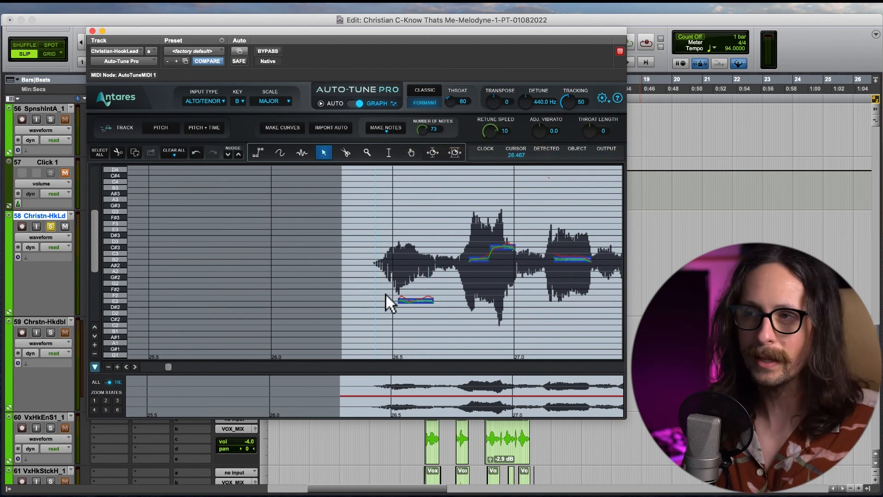
scroll(427, 285, "up", 4)
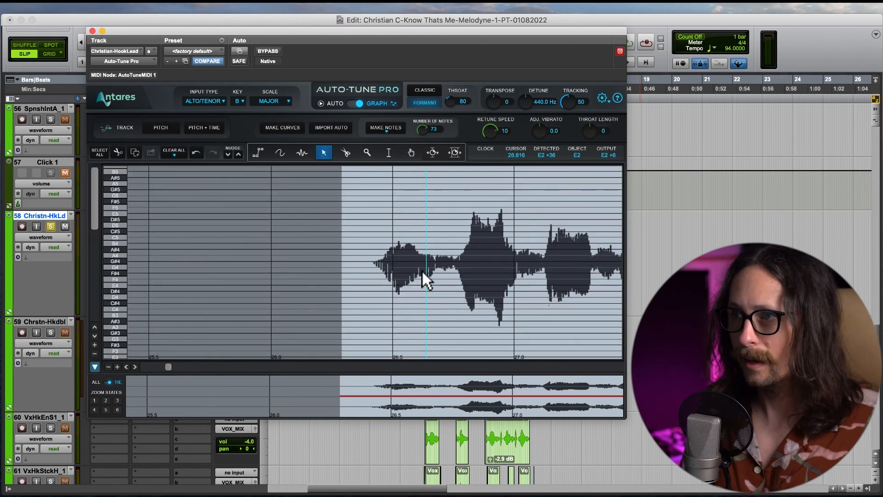
scroll(422, 270, "down", 3)
scroll(422, 270, "down", 5)
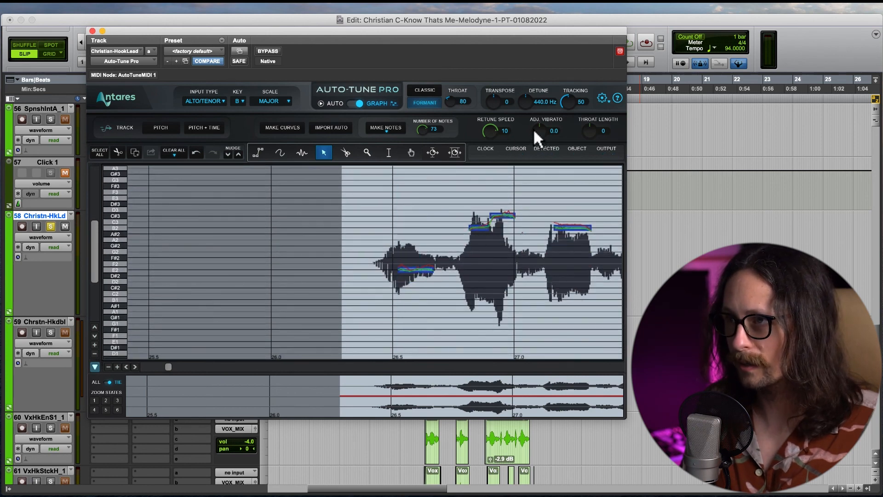
left_click_drag(547, 124, 500, 191)
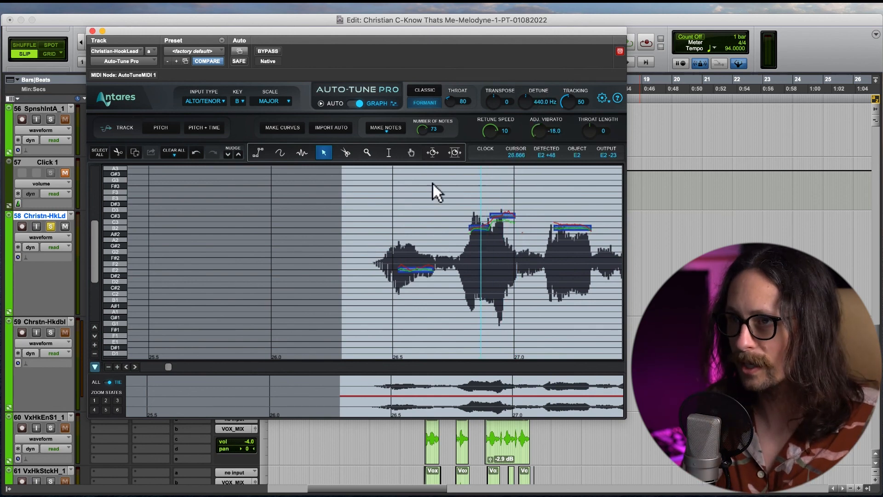
key("6")
scroll(498, 230, "down", 2)
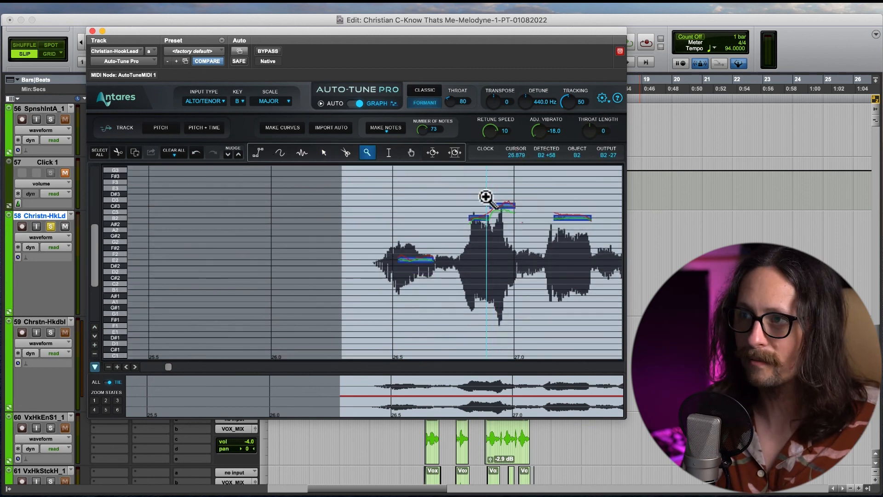
scroll(489, 202, "up", 8)
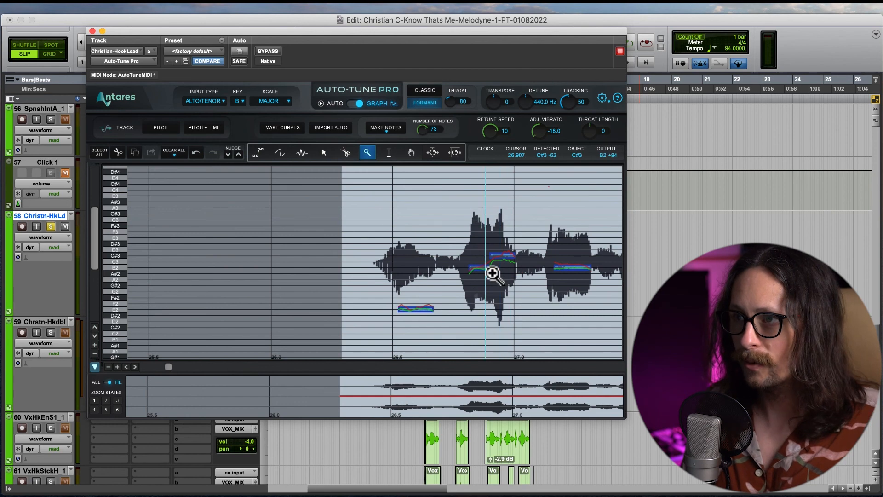
scroll(493, 272, "down", 20)
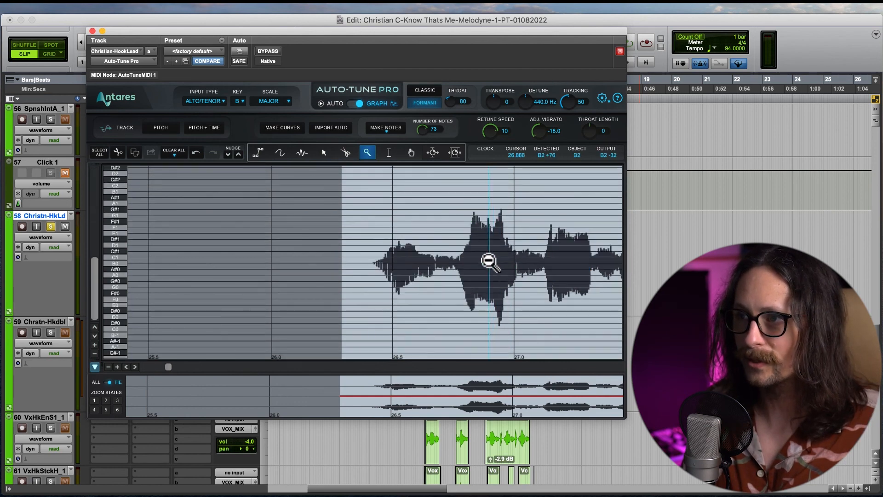
scroll(491, 264, "up", 20)
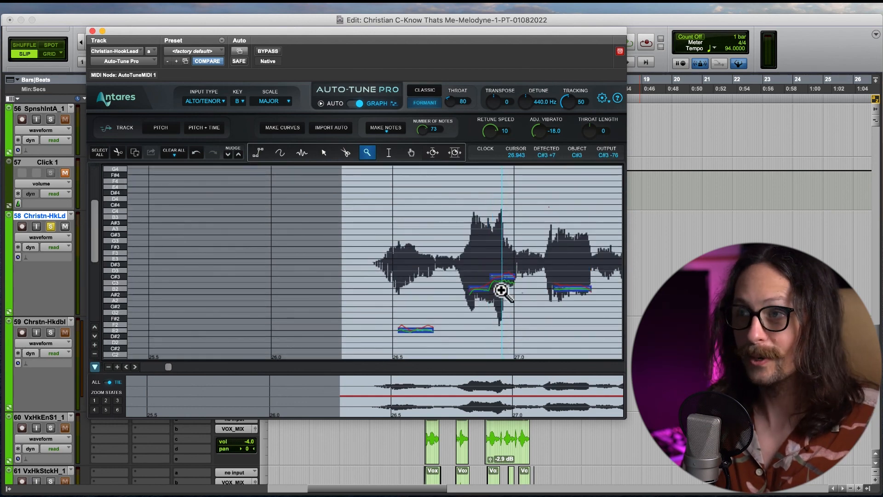
- Play the hook while setting the vibrato adjustment to -0.1 and the retune speed to 13
key("space")
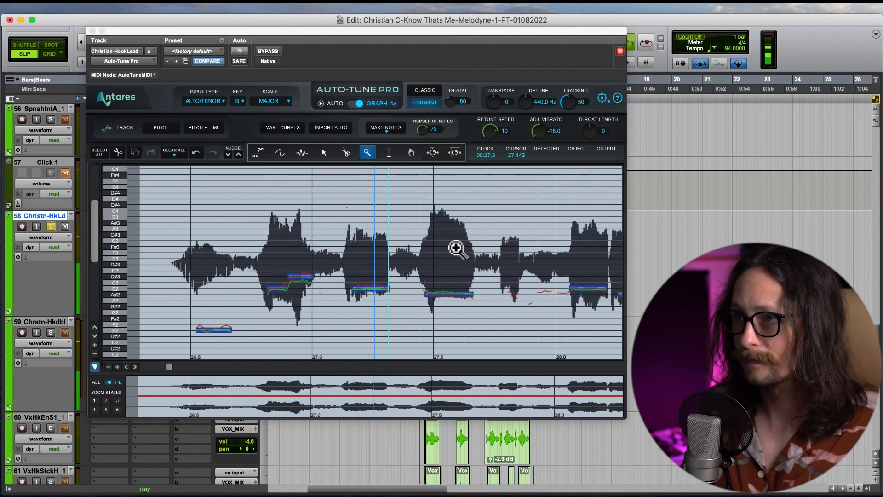
left_click_drag(540, 131, 536, 84)
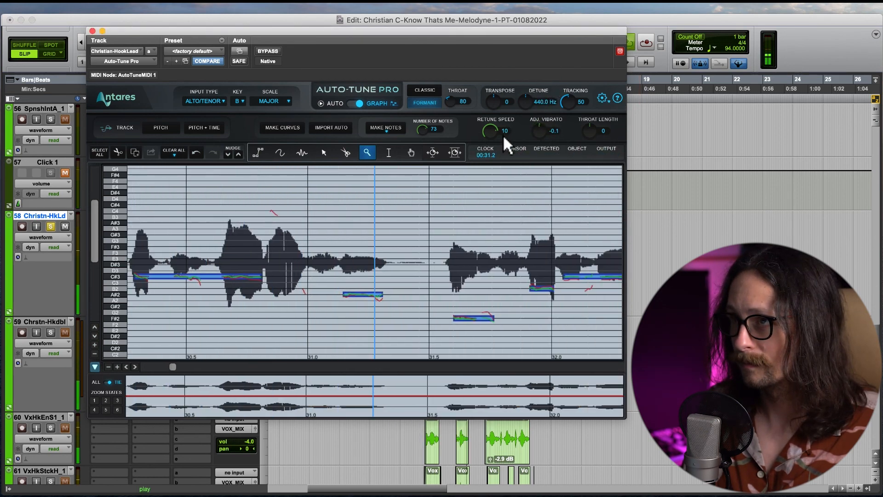
left_click_drag(487, 132, 487, 126)
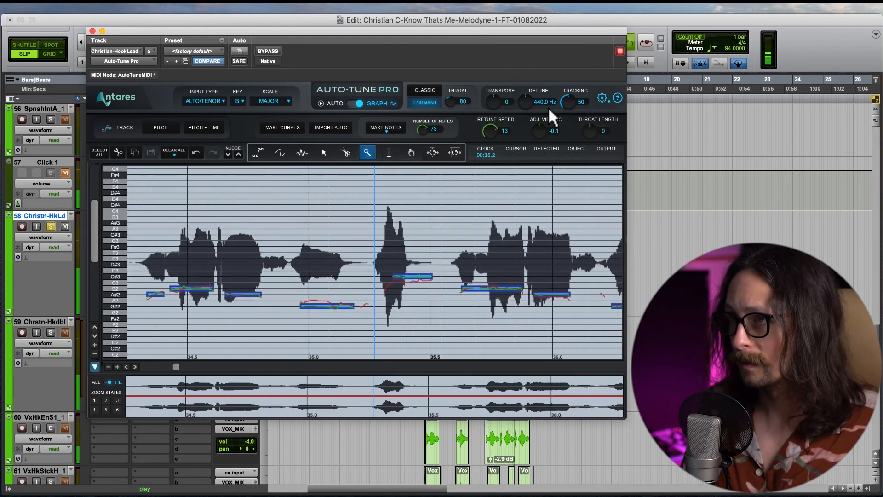
- Switch to Classic mode with the notes regenerated at 64 for number of notes, and audition the hook
left_click(435, 90)
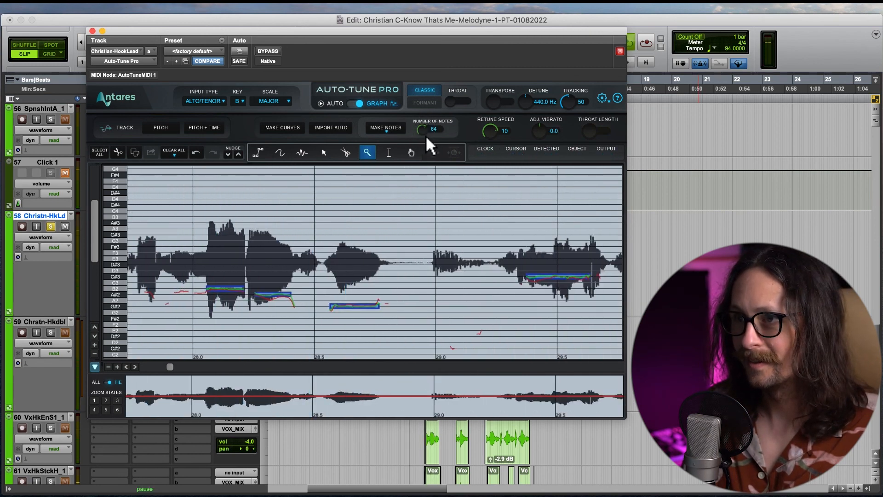
key("space")
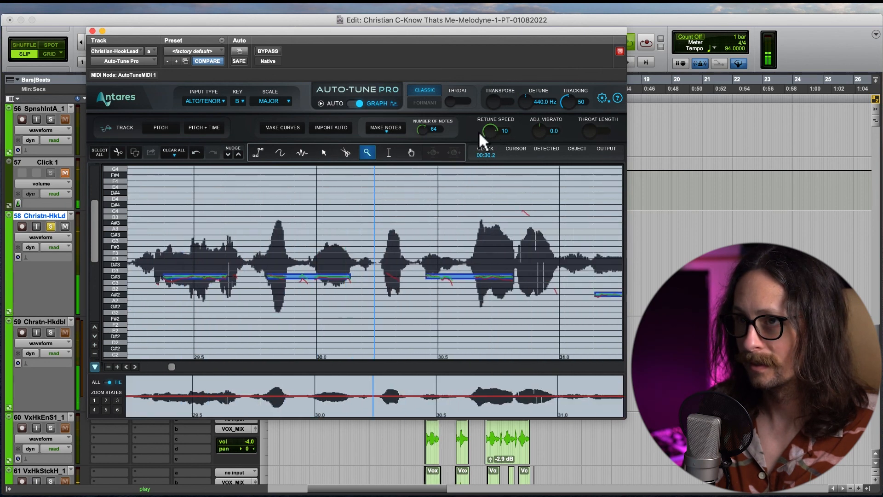
key("space")
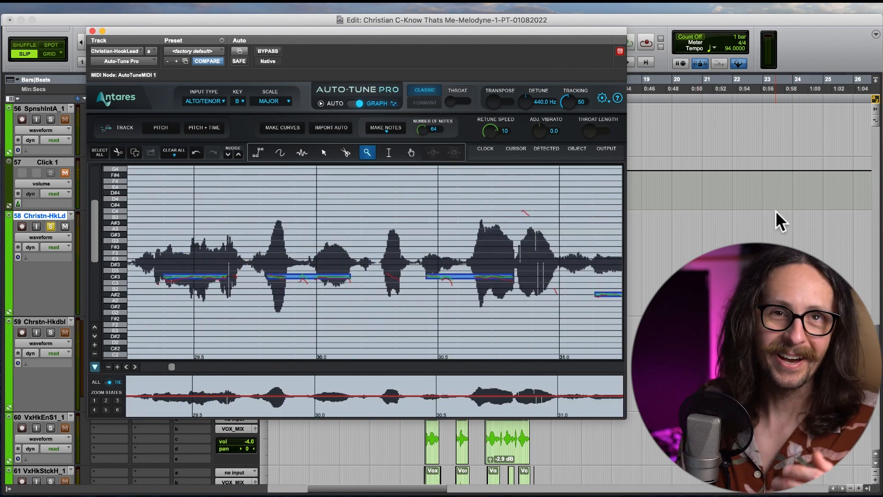